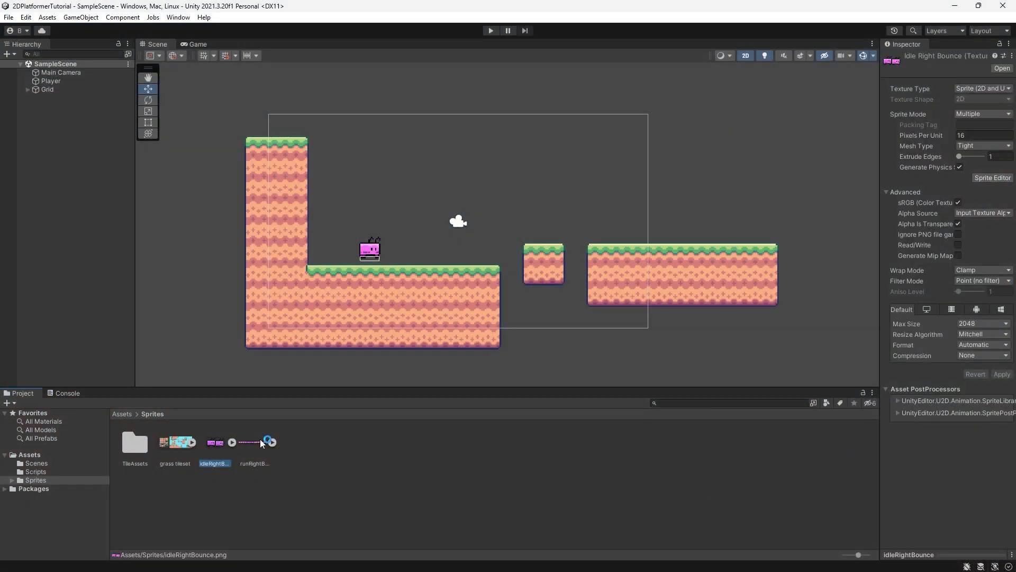
- Unfold the run and idle sprite sheets into their individual frames
{"action": "left_click", "coordinate": [262, 444]}
{"action": "left_click", "coordinate": [271, 443]}
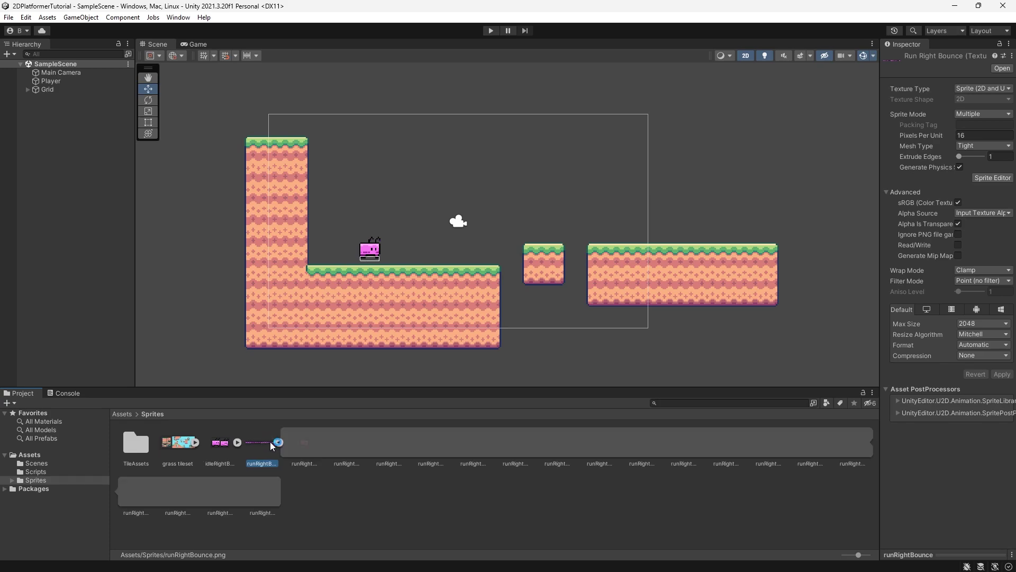
{"action": "left_click", "coordinate": [237, 443]}
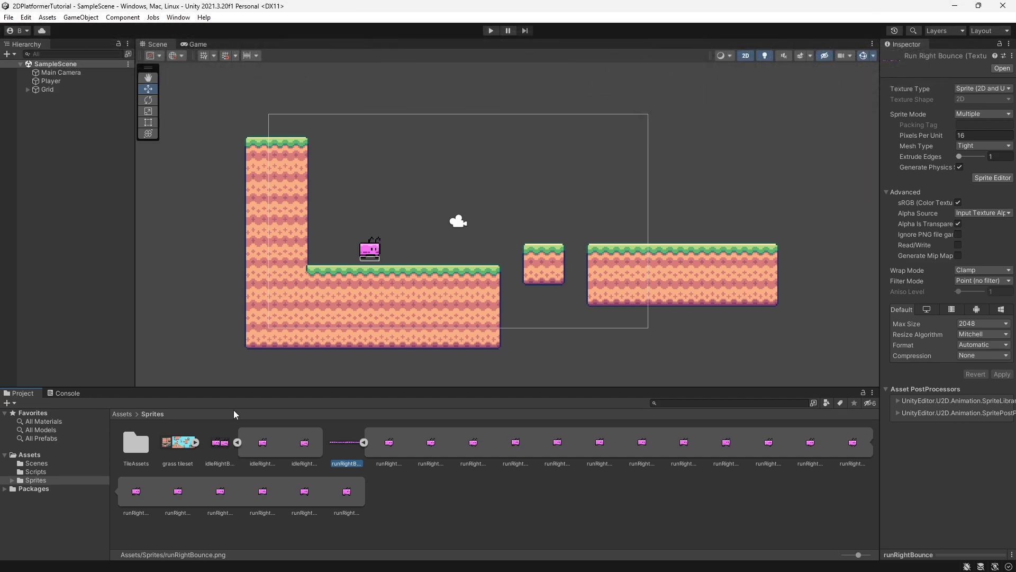
- With Player selected, dock the Animation editor in the bottom panel beside the Project files
{"action": "left_click", "coordinate": [50, 81]}
{"action": "left_click", "coordinate": [178, 17]}
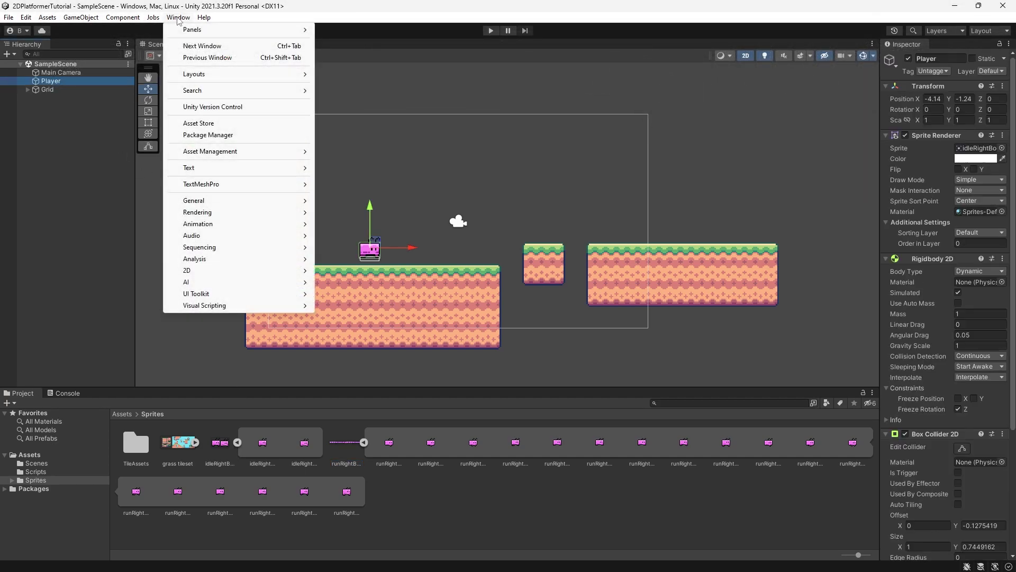
{"action": "mouse_move", "coordinate": [200, 224]}
{"action": "left_click", "coordinate": [345, 224]}
{"action": "left_click_drag", "start_coordinate": [371, 206], "coordinate": [112, 393]}
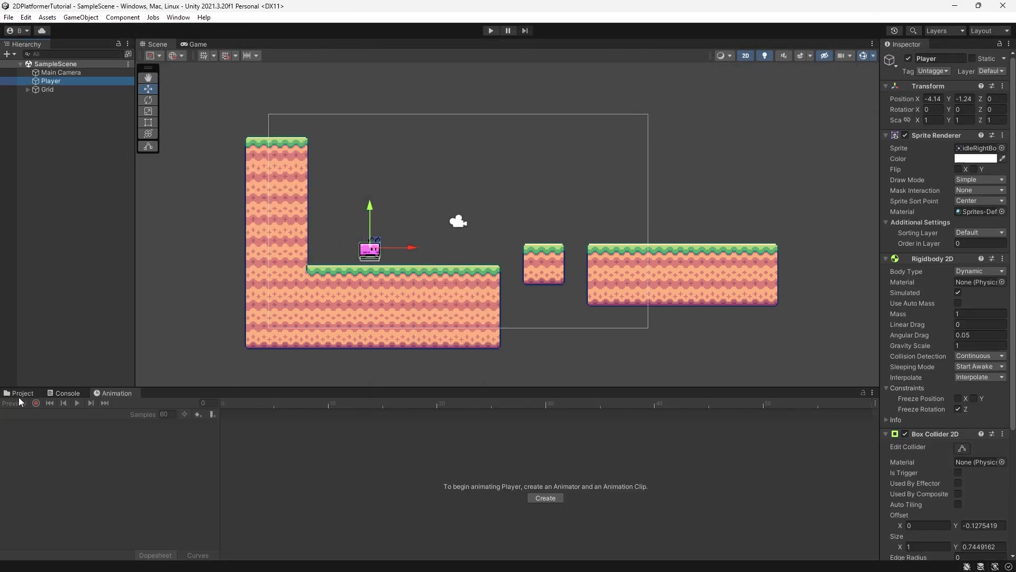
{"action": "left_click", "coordinate": [23, 392]}
{"action": "left_click_drag", "start_coordinate": [26, 396], "coordinate": [777, 469]}
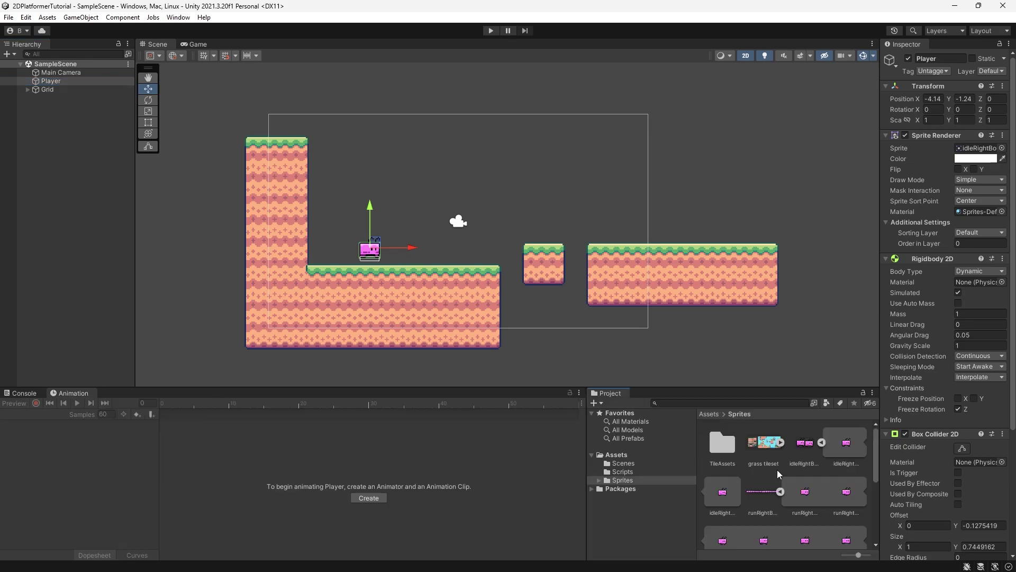
{"action": "scroll", "coordinate": [794, 463], "scroll_direction": "down", "scroll_amount": 1}
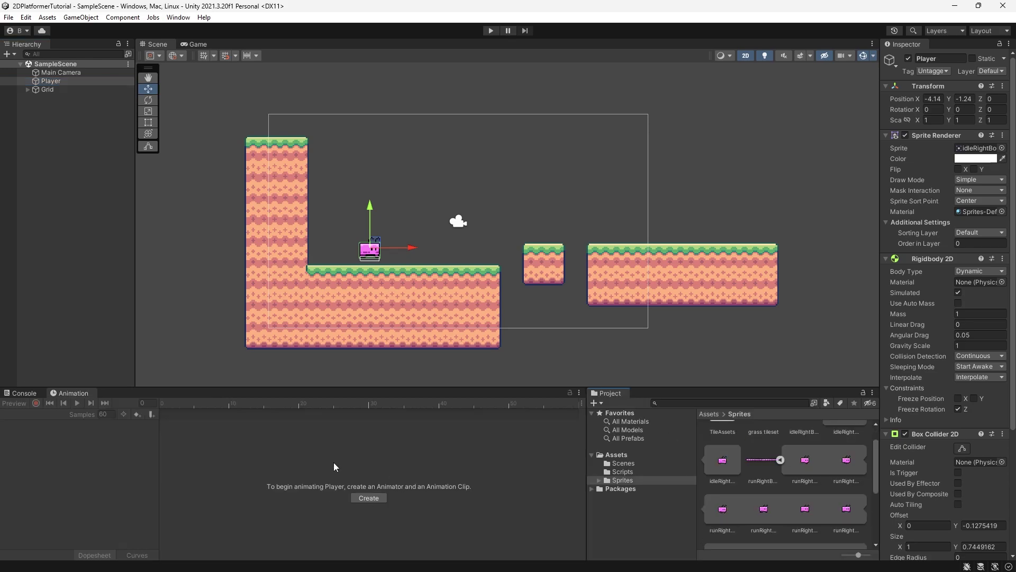
- Create a new Animations folder and save a playerIdle clip in it
{"action": "left_click", "coordinate": [369, 498]}
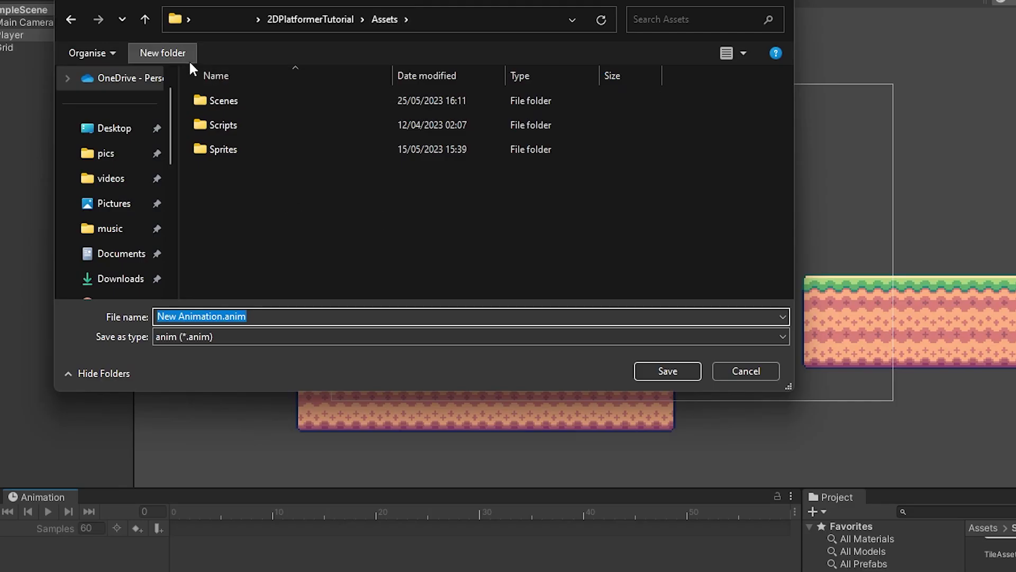
{"action": "left_click", "coordinate": [185, 57]}
{"action": "type", "text": "Animations"}
{"action": "key", "text": "Return"}
{"action": "key", "text": "Return"}
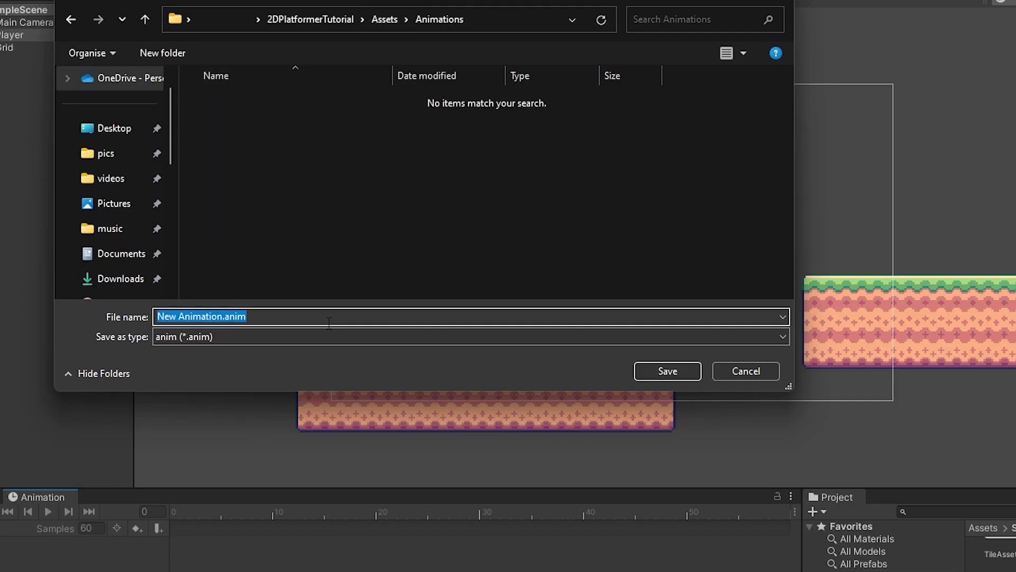
{"action": "type", "text": "playerIdle"}
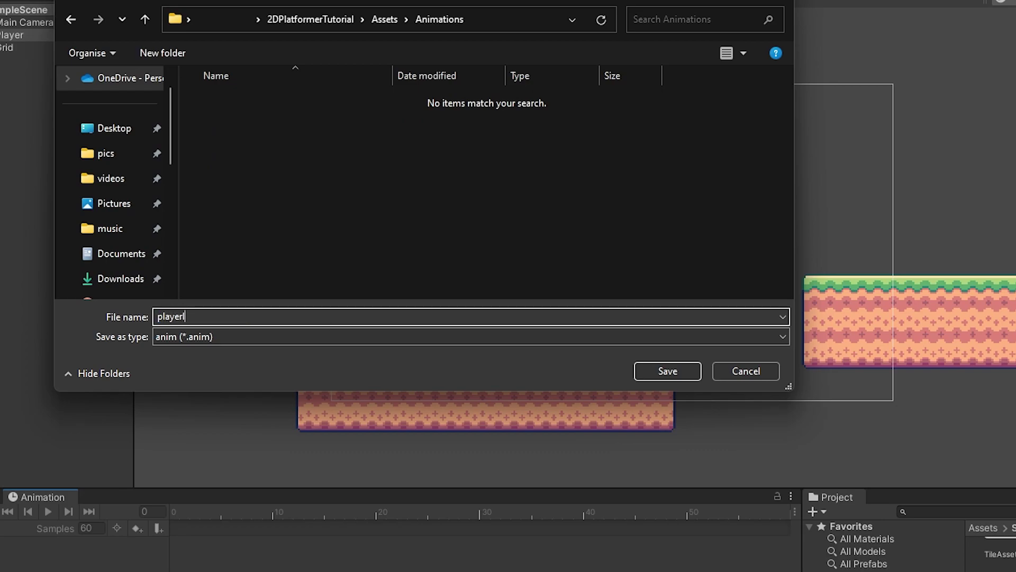
{"action": "key", "text": "Return"}
- Add the two idle sprite frames to playerIdle and set Samples to 2
{"action": "scroll", "coordinate": [789, 462], "scroll_direction": "up", "scroll_amount": 2}
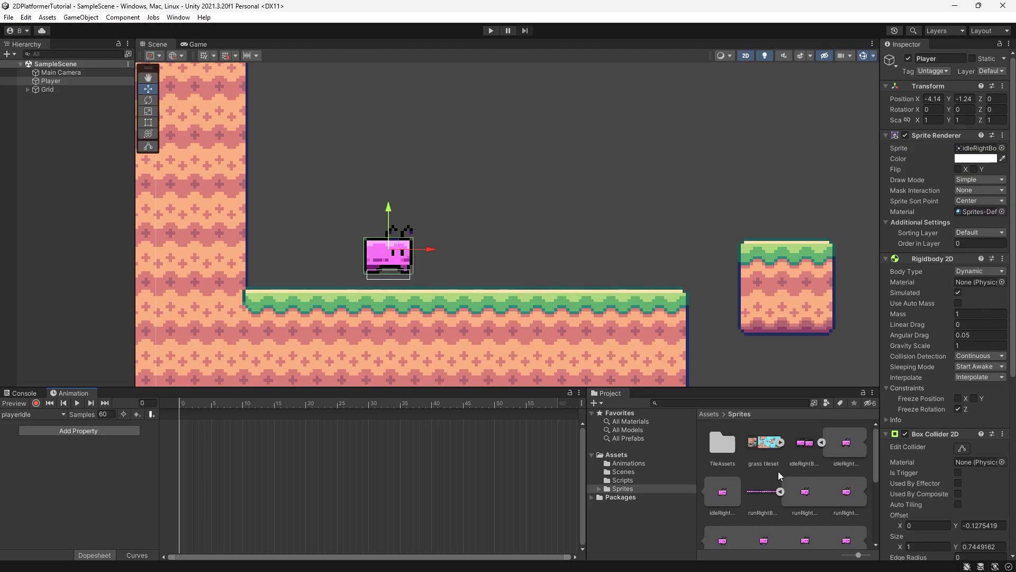
{"action": "left_click", "coordinate": [846, 442]}
{"action": "left_click", "coordinate": [722, 491], "text": "shift"}
{"action": "left_click_drag", "start_coordinate": [720, 490], "coordinate": [271, 471]}
{"action": "scroll", "coordinate": [180, 423], "scroll_direction": "up", "scroll_amount": 2}
{"action": "left_click", "coordinate": [104, 414]}
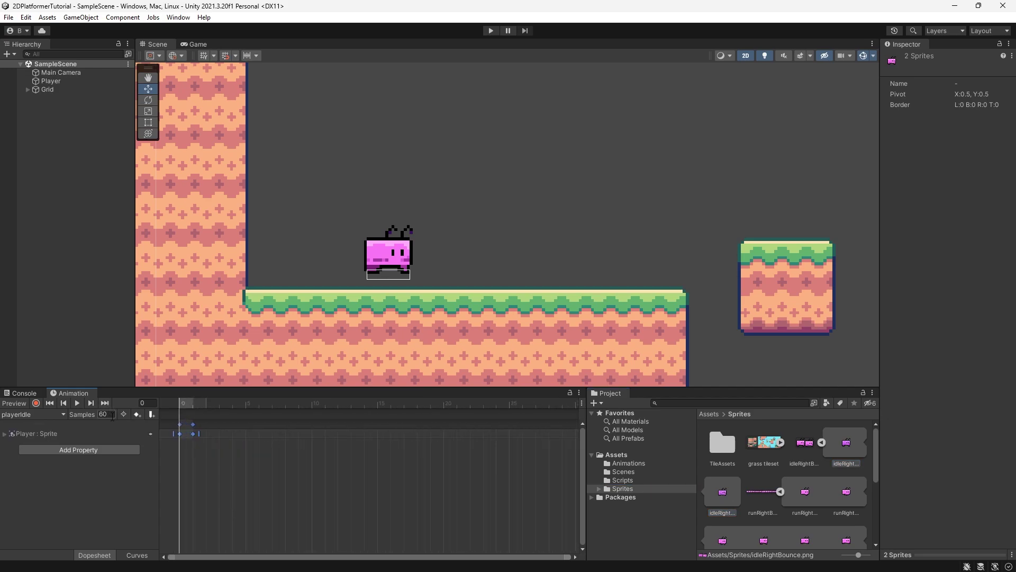
{"action": "type", "text": "2"}
{"action": "key", "text": "Return"}
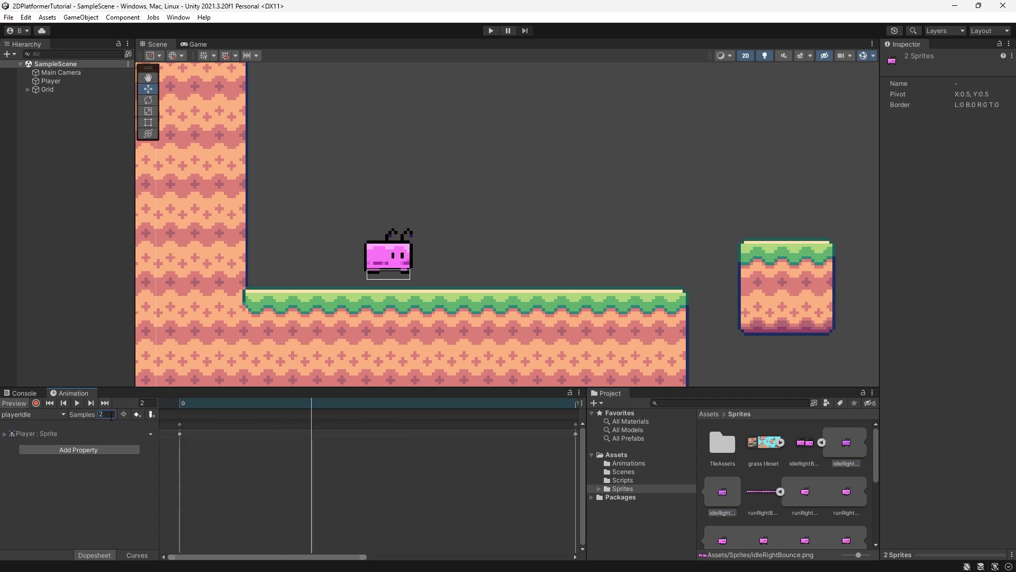
{"action": "scroll", "coordinate": [409, 234], "scroll_direction": "up", "scroll_amount": 3}
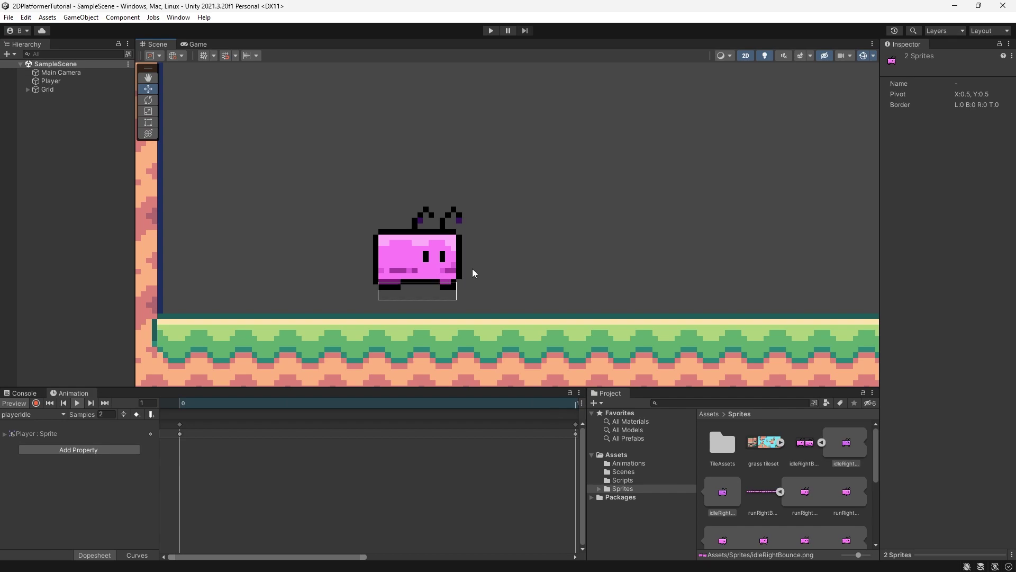
{"action": "scroll", "coordinate": [463, 439], "scroll_direction": "down", "scroll_amount": 2}
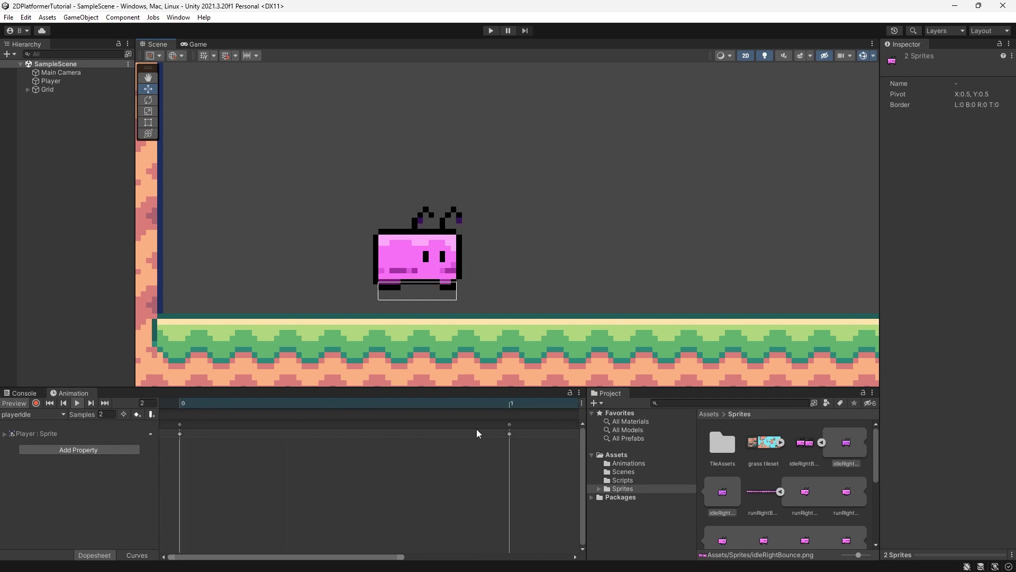
- Create a new playerRun clip and fill it with all 18 run sprite frames
{"action": "left_click", "coordinate": [40, 413]}
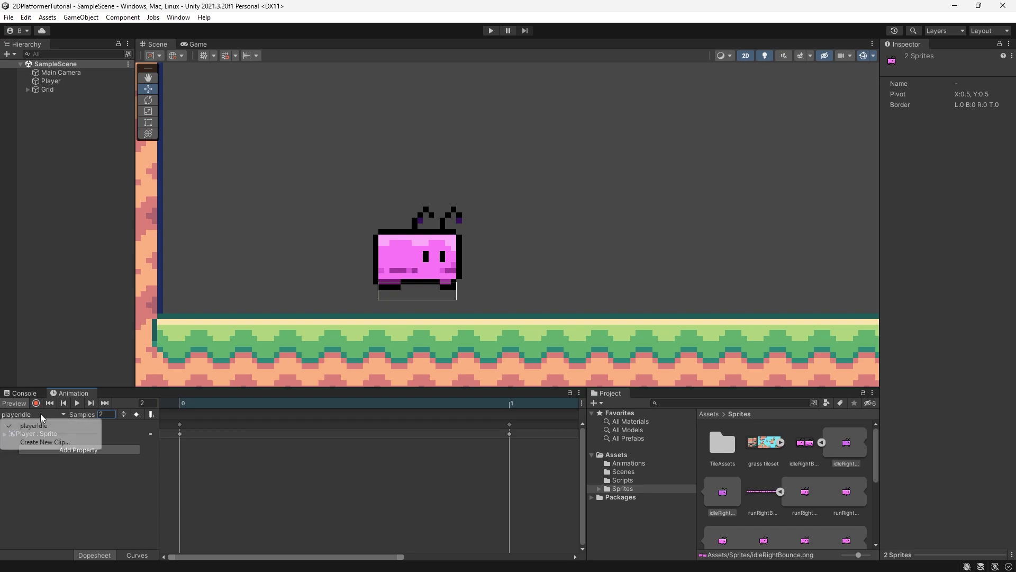
{"action": "left_click", "coordinate": [50, 442]}
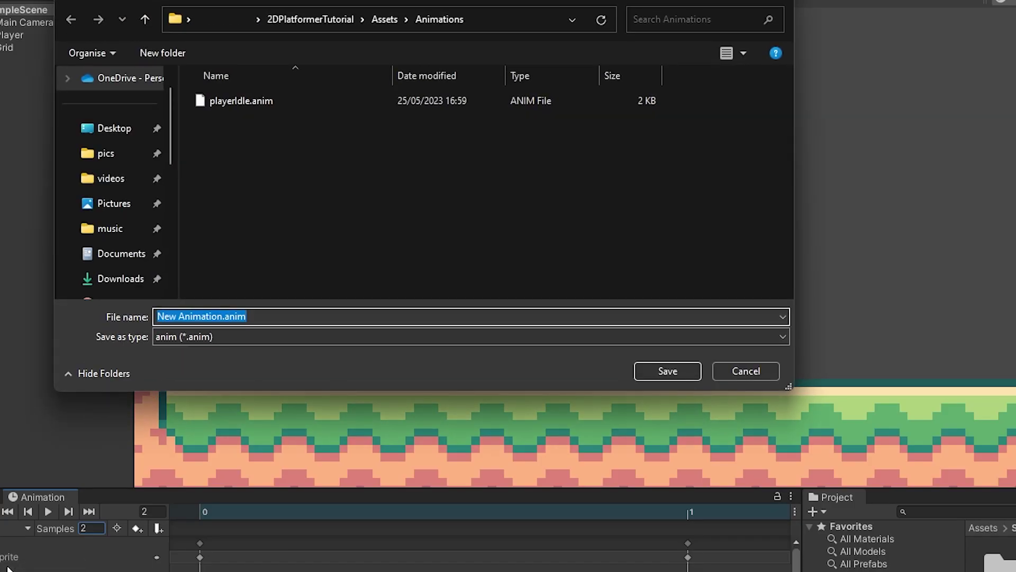
{"action": "type", "text": "playerRun"}
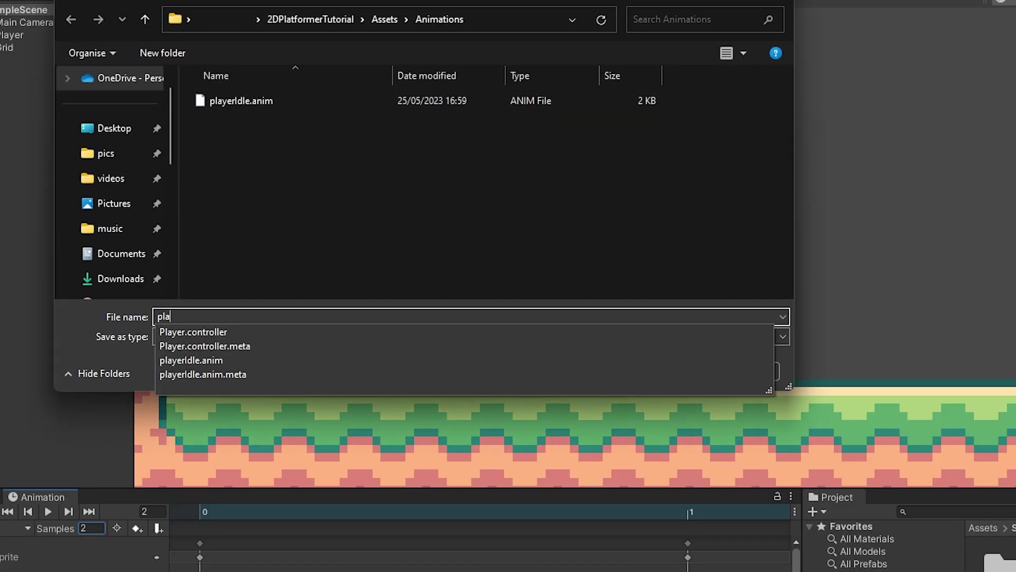
{"action": "key", "text": "Return"}
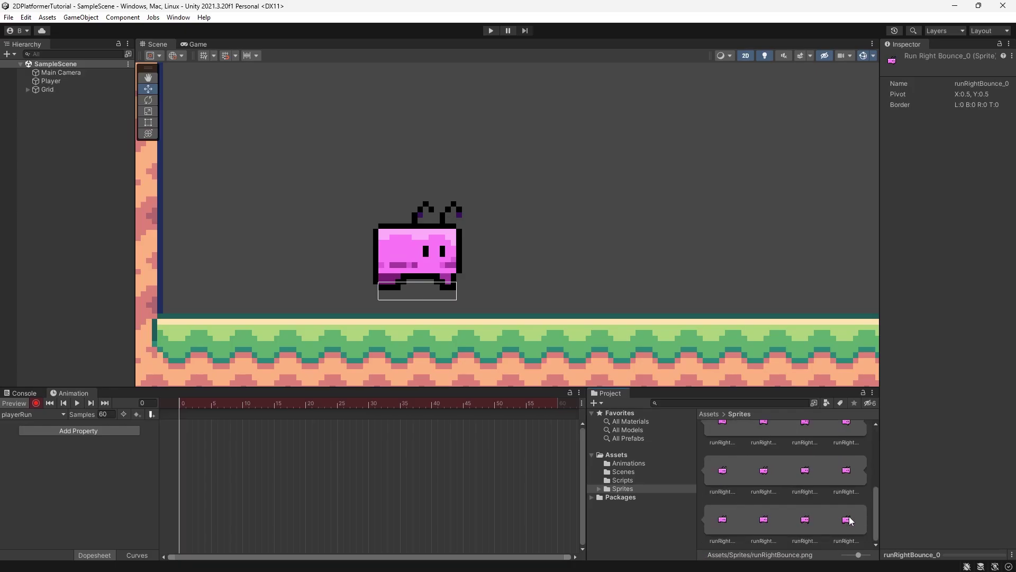
{"action": "left_click", "coordinate": [849, 521], "text": "shift"}
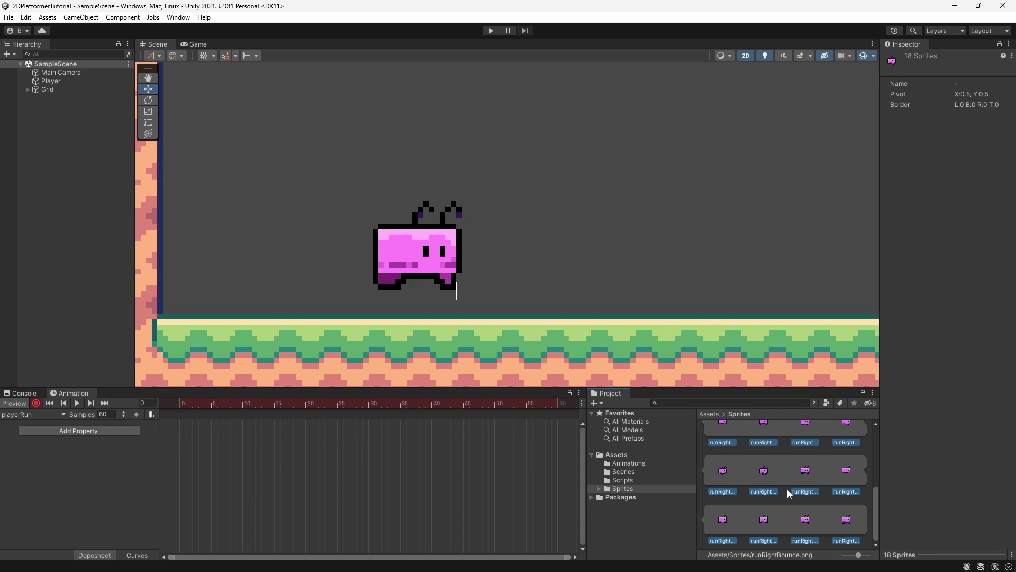
{"action": "left_click_drag", "start_coordinate": [786, 489], "coordinate": [292, 405]}
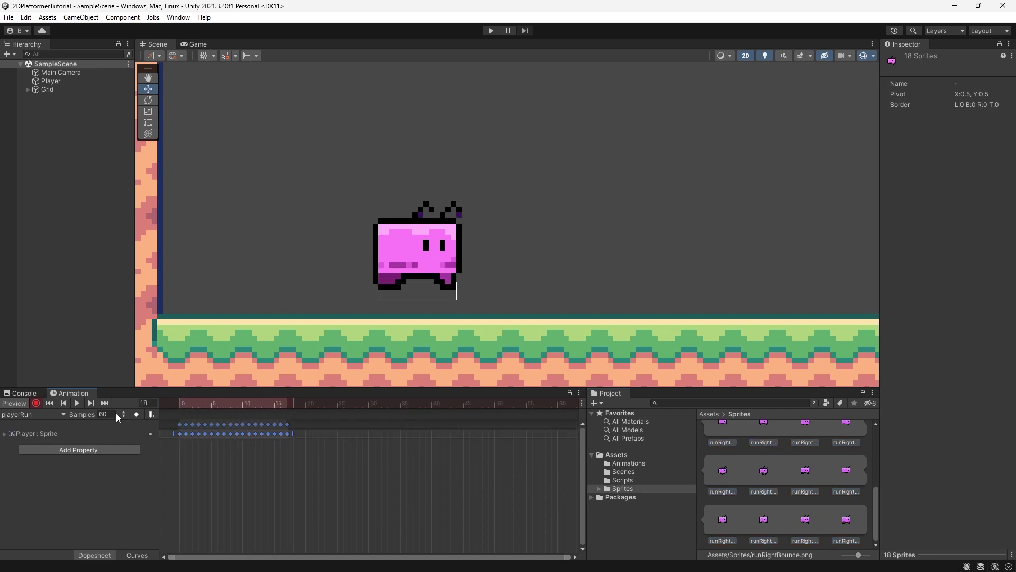
- Set the playerRun sample rate to 12 and preview the run animation
{"action": "left_click", "coordinate": [111, 414]}
{"action": "type", "text": "12"}
{"action": "key", "text": "Return"}
{"action": "left_click", "coordinate": [78, 403]}
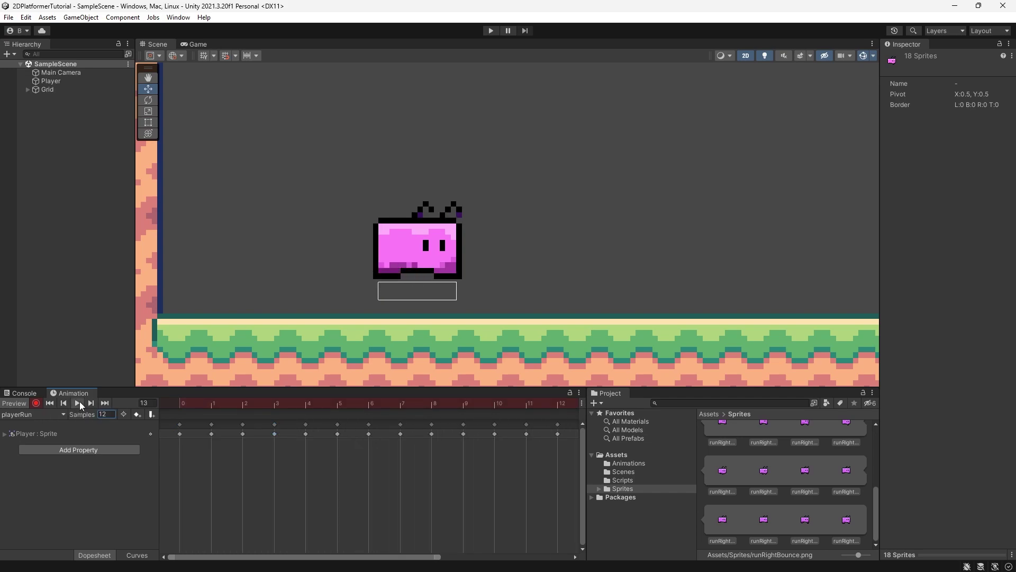
{"action": "left_click", "coordinate": [79, 402]}
{"action": "left_click", "coordinate": [108, 414]}
{"action": "left_click", "coordinate": [79, 403]}
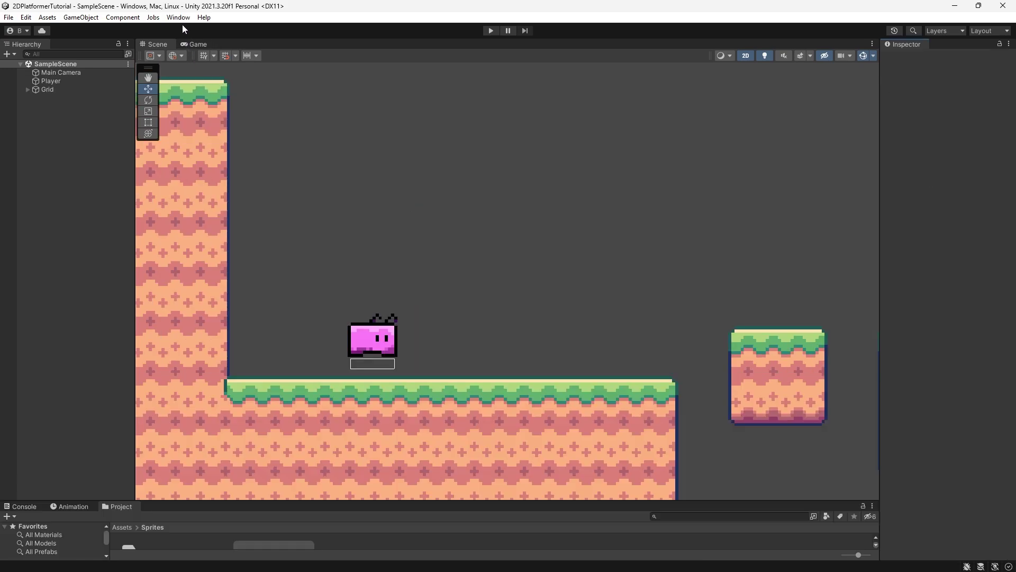
- Open the Animator window showing the Player's state graph
{"action": "left_click", "coordinate": [179, 17]}
{"action": "mouse_move", "coordinate": [238, 223]}
{"action": "left_click", "coordinate": [358, 236]}
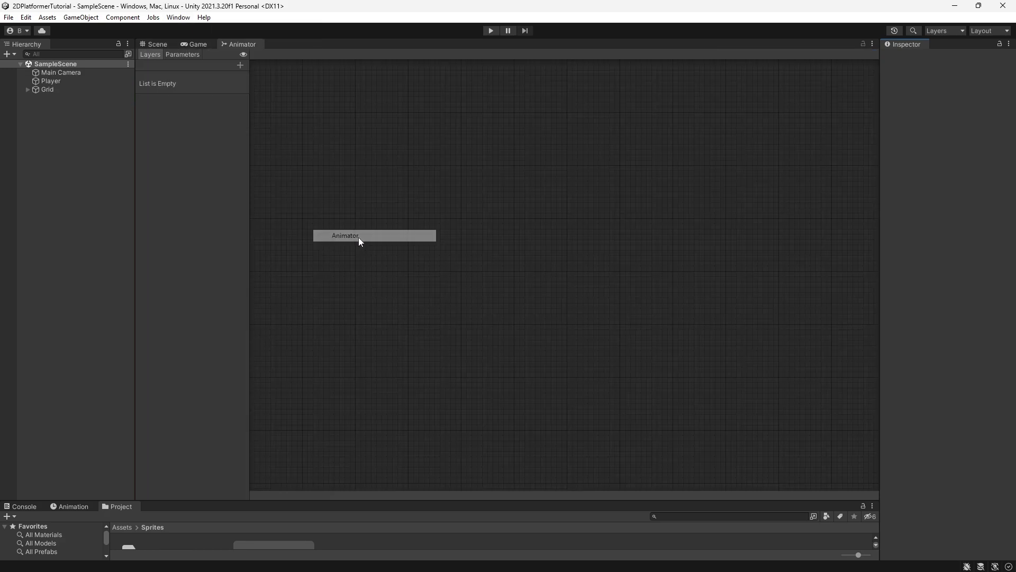
{"action": "left_click", "coordinate": [61, 80]}
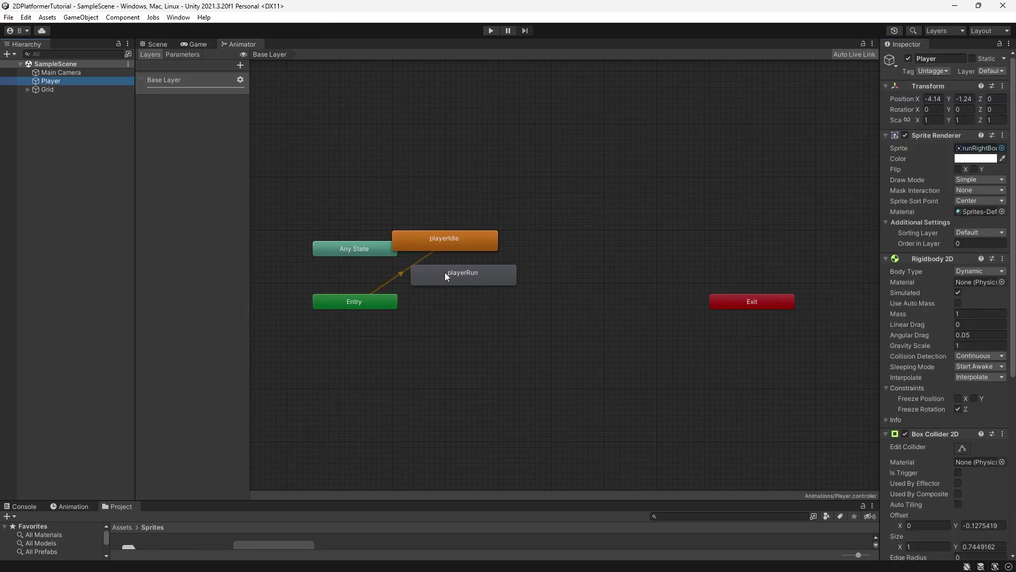
- Spread the playerIdle, playerRun and Any State nodes apart, widen the Inspector, and locate the Player controller
{"action": "left_click_drag", "start_coordinate": [445, 272], "coordinate": [475, 275]}
{"action": "left_click_drag", "start_coordinate": [443, 237], "coordinate": [482, 246]}
{"action": "left_click_drag", "start_coordinate": [353, 247], "coordinate": [333, 235]}
{"action": "scroll", "coordinate": [422, 222], "scroll_direction": "down", "scroll_amount": 2}
{"action": "left_click", "coordinate": [528, 347]}
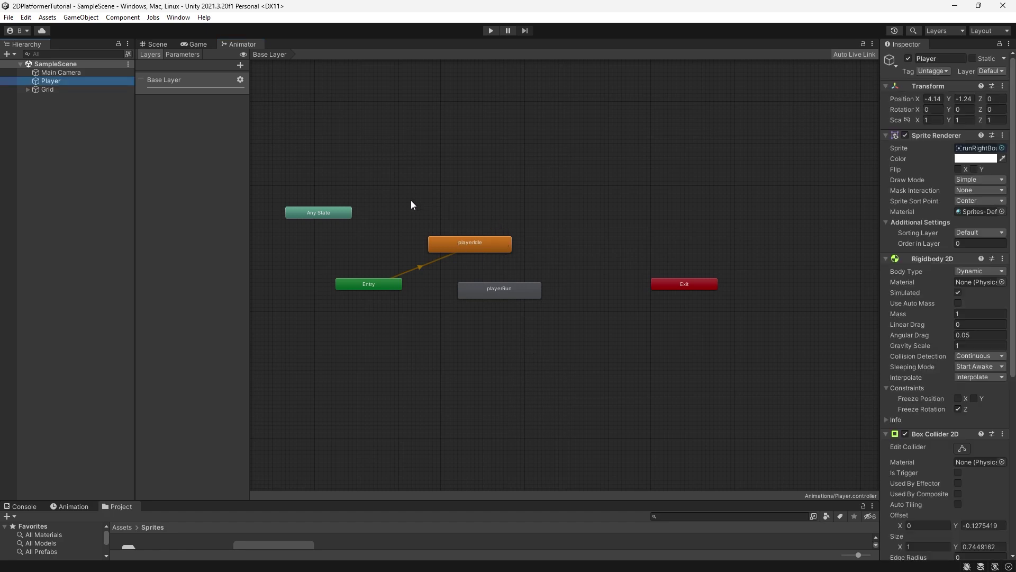
{"action": "left_click_drag", "start_coordinate": [881, 304], "coordinate": [749, 304]}
{"action": "scroll", "coordinate": [847, 344], "scroll_direction": "down", "scroll_amount": 5}
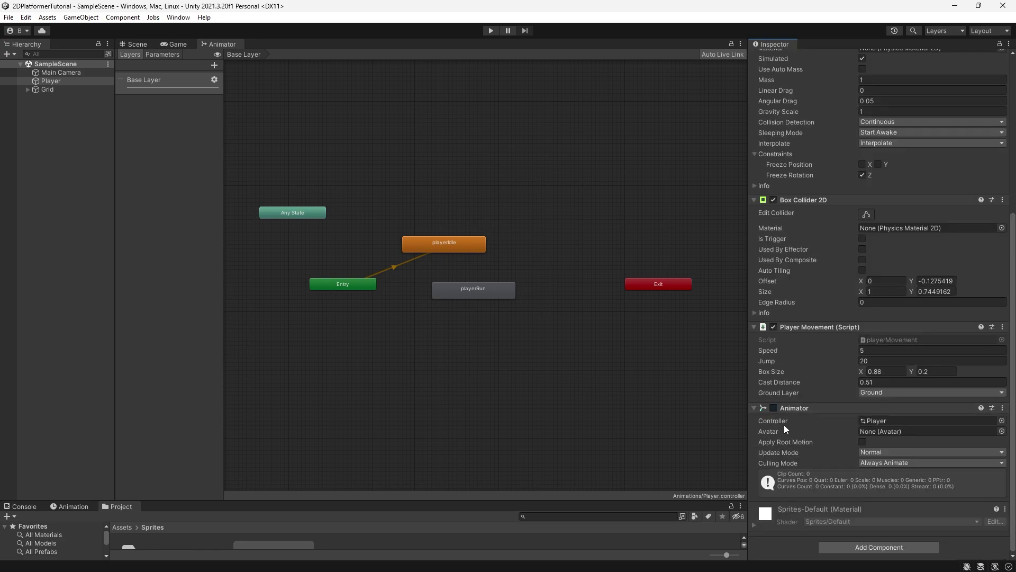
{"action": "left_click", "coordinate": [881, 421]}
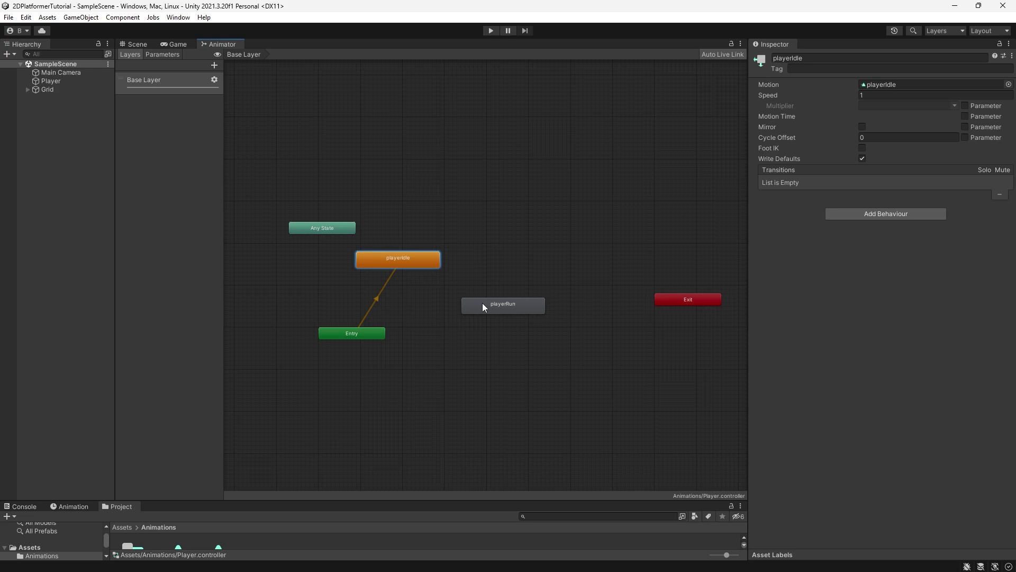
{"action": "scroll", "coordinate": [482, 302], "scroll_direction": "up", "scroll_amount": 2}
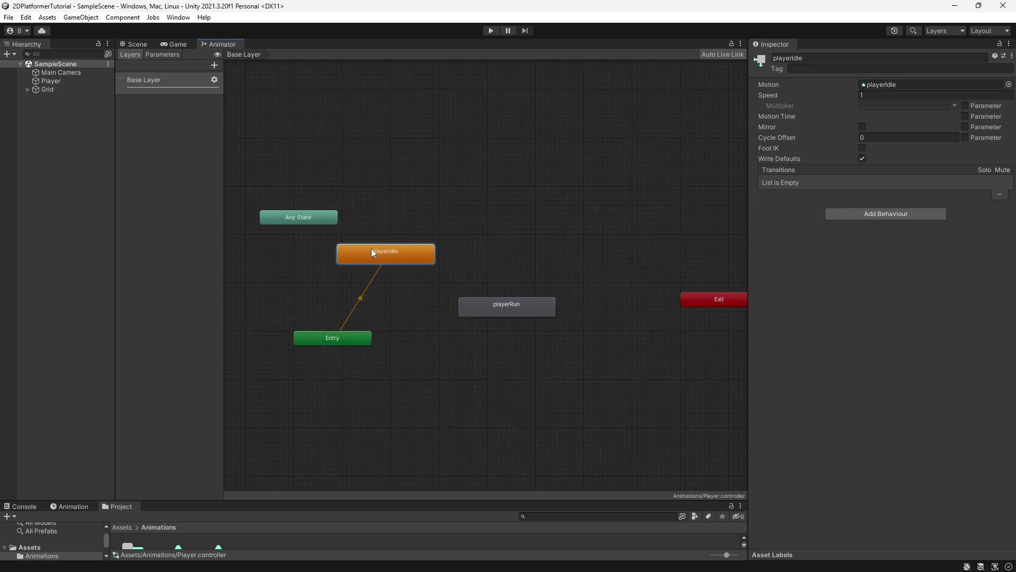
- Make a transition from the playerIdle state to playerRun
{"action": "right_click", "coordinate": [402, 254]}
{"action": "left_click", "coordinate": [419, 262]}
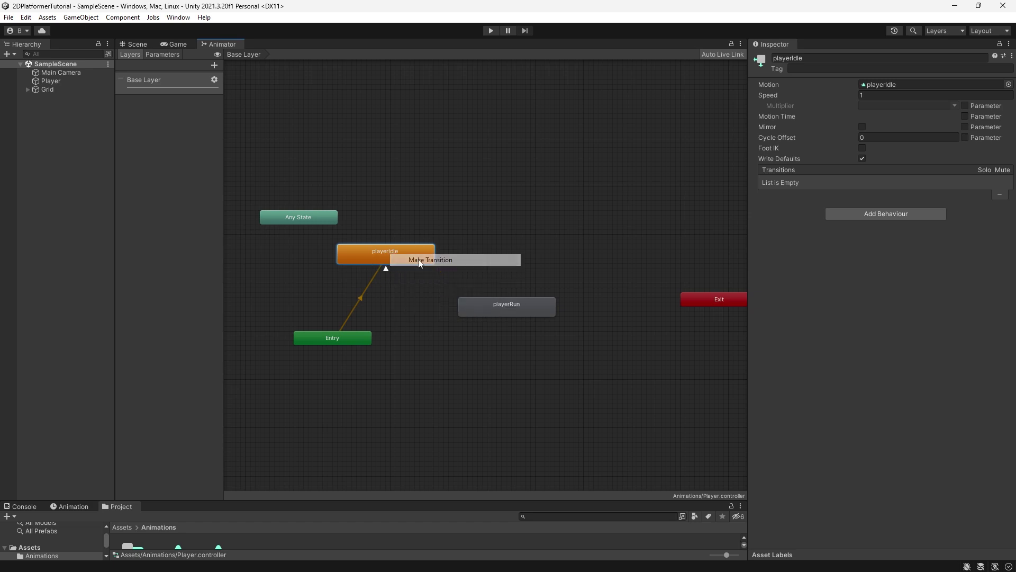
{"action": "left_click", "coordinate": [500, 309]}
{"action": "left_click_drag", "start_coordinate": [503, 308], "coordinate": [513, 327]}
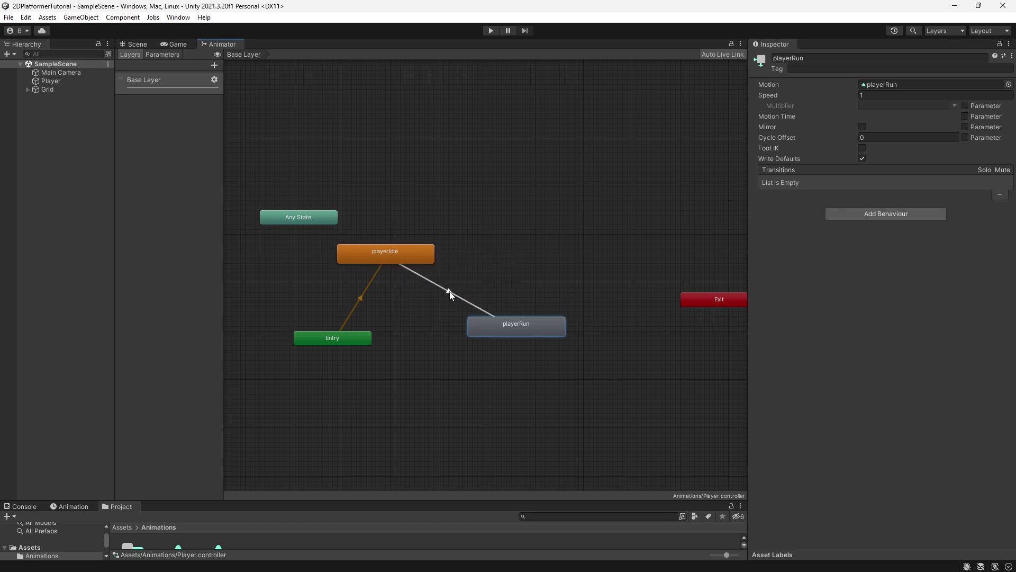
- On the idle-to-run transition, turn off Has Exit Time and set Transition Duration to 0
{"action": "left_click", "coordinate": [445, 291]}
{"action": "left_click", "coordinate": [761, 169]}
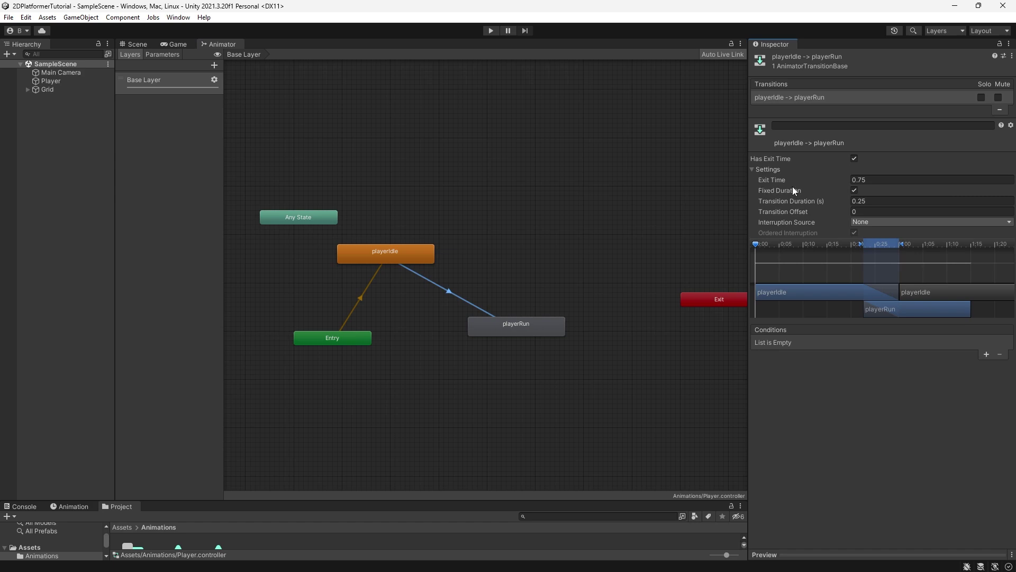
{"action": "left_click", "coordinate": [854, 159]}
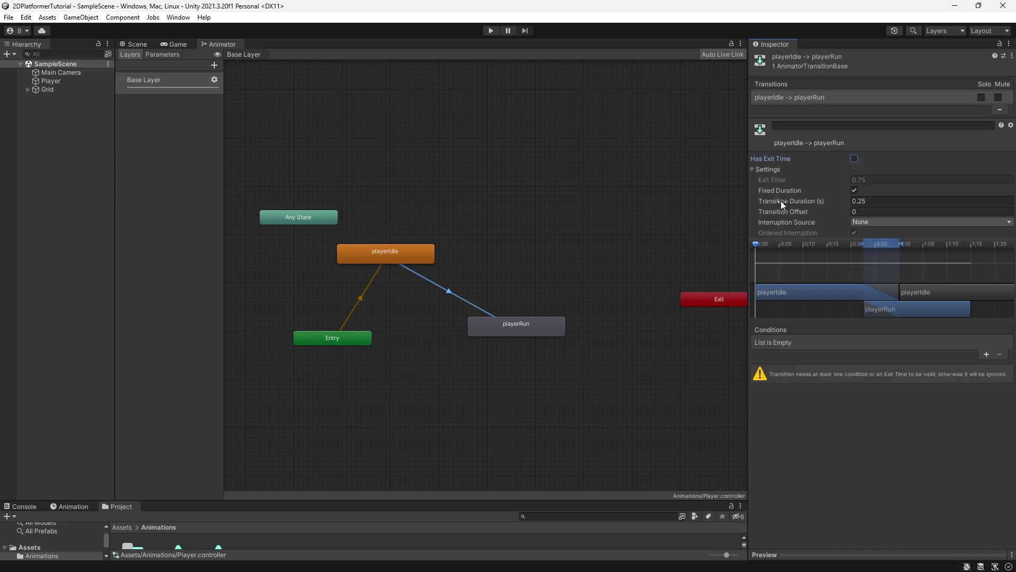
{"action": "left_click", "coordinate": [889, 201]}
{"action": "type", "text": "0"}
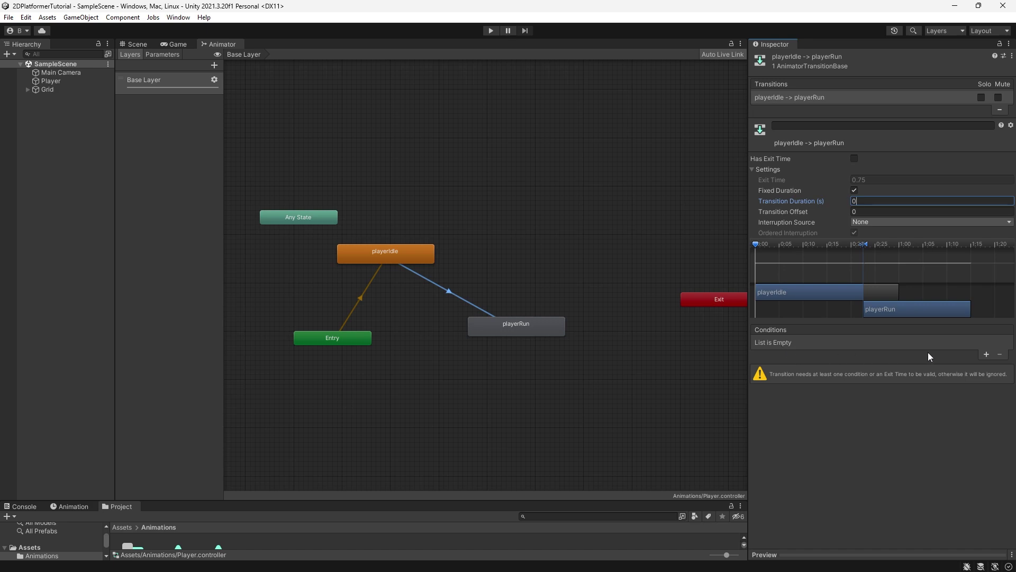
- Add a Bool parameter named isRunning and add it as the idle-to-run transition's condition
{"action": "left_click", "coordinate": [168, 55]}
{"action": "left_click", "coordinate": [212, 64]}
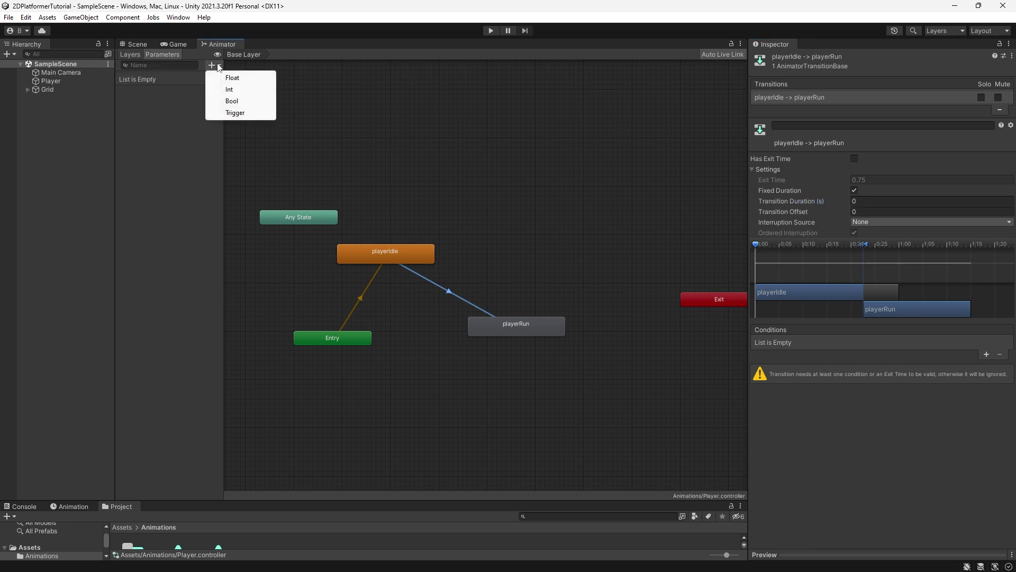
{"action": "left_click", "coordinate": [233, 101]}
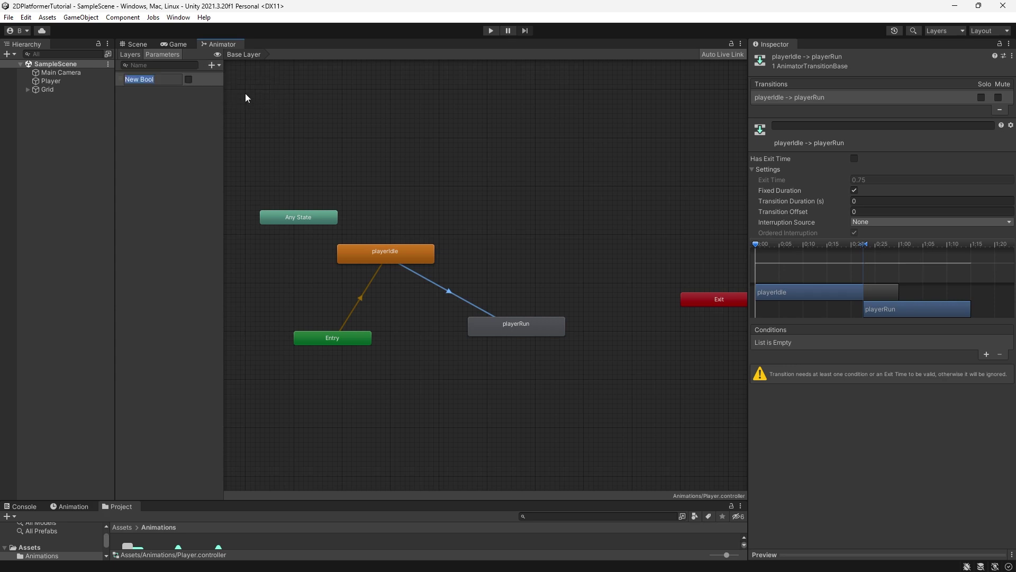
{"action": "type", "text": "isRunning"}
{"action": "key", "text": "Return"}
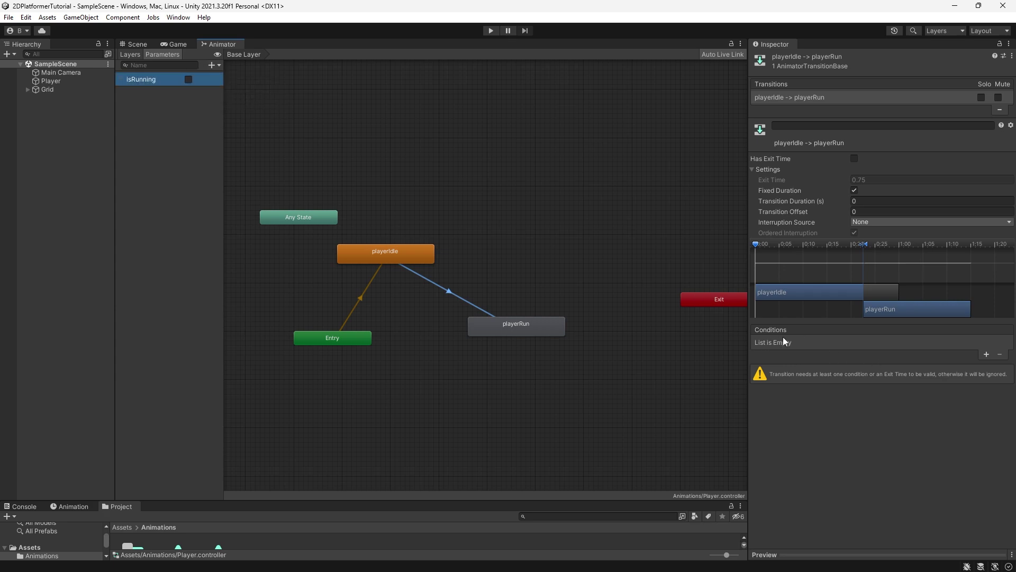
{"action": "left_click", "coordinate": [986, 354]}
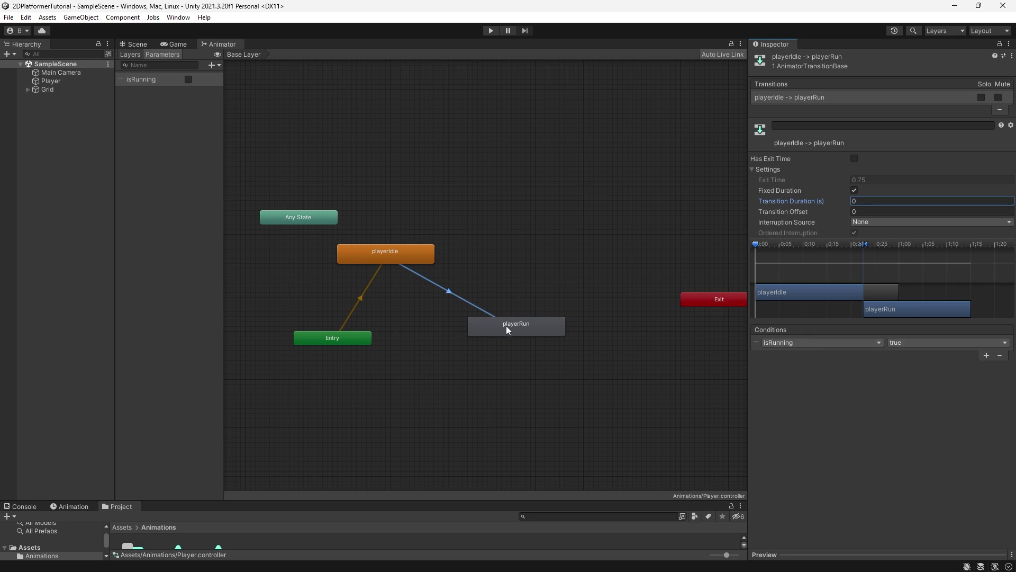
- Create a playerRun to playerIdle transition with Has Exit Time off and duration 0
{"action": "right_click", "coordinate": [520, 326]}
{"action": "left_click", "coordinate": [535, 332]}
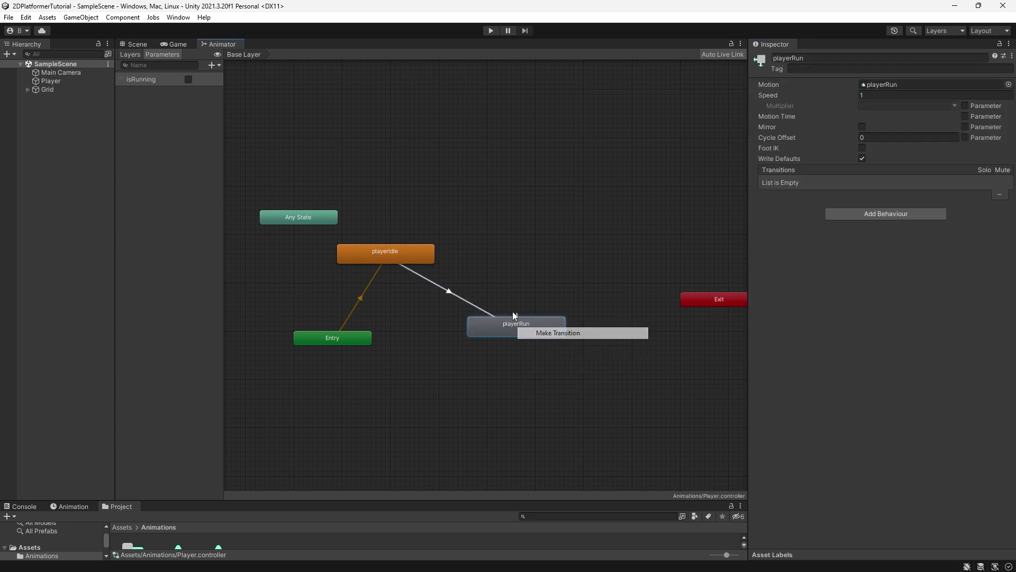
{"action": "left_click", "coordinate": [407, 255]}
{"action": "left_click", "coordinate": [451, 291]}
{"action": "left_click", "coordinate": [854, 158]}
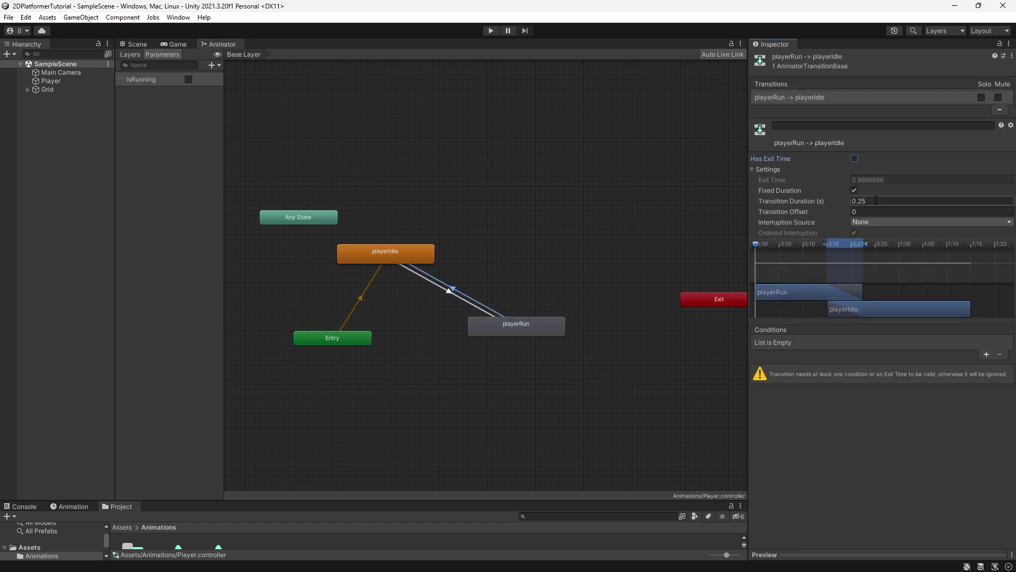
{"action": "left_click", "coordinate": [876, 198]}
{"action": "type", "text": "0"}
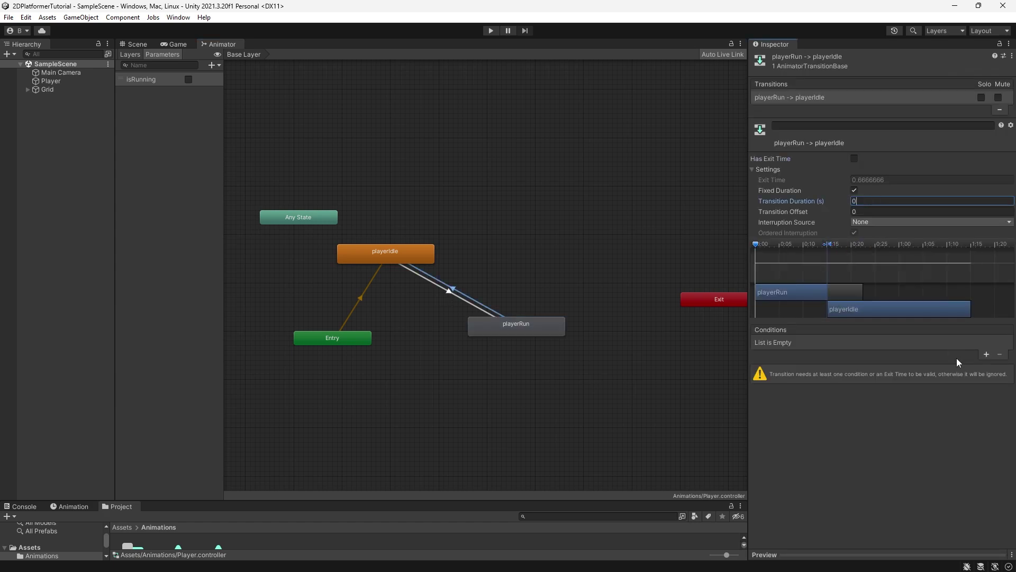
- Give it an isRunning = false condition, then review both transitions' settings
{"action": "left_click", "coordinate": [986, 354]}
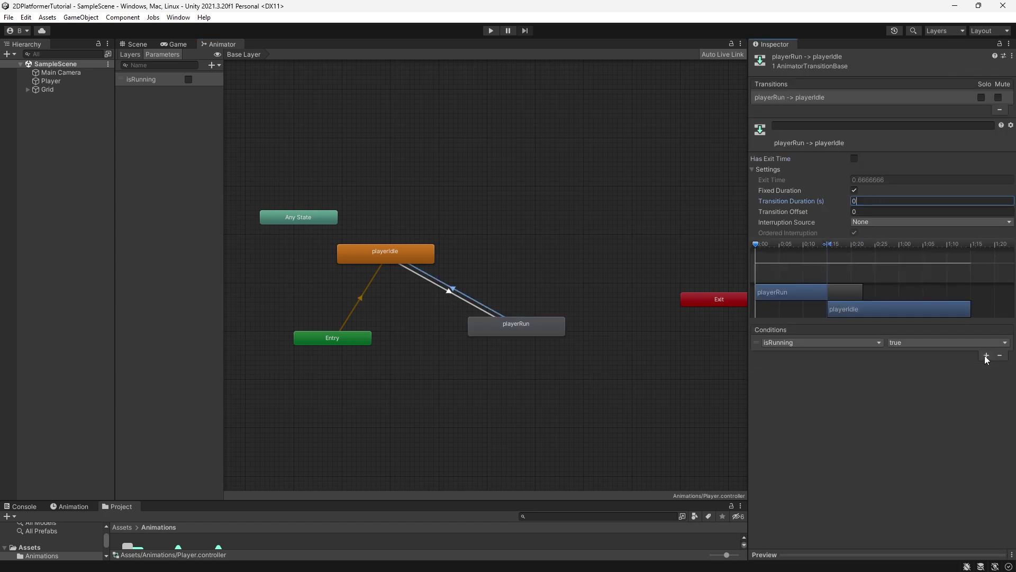
{"action": "left_click", "coordinate": [922, 347]}
{"action": "left_click", "coordinate": [923, 366]}
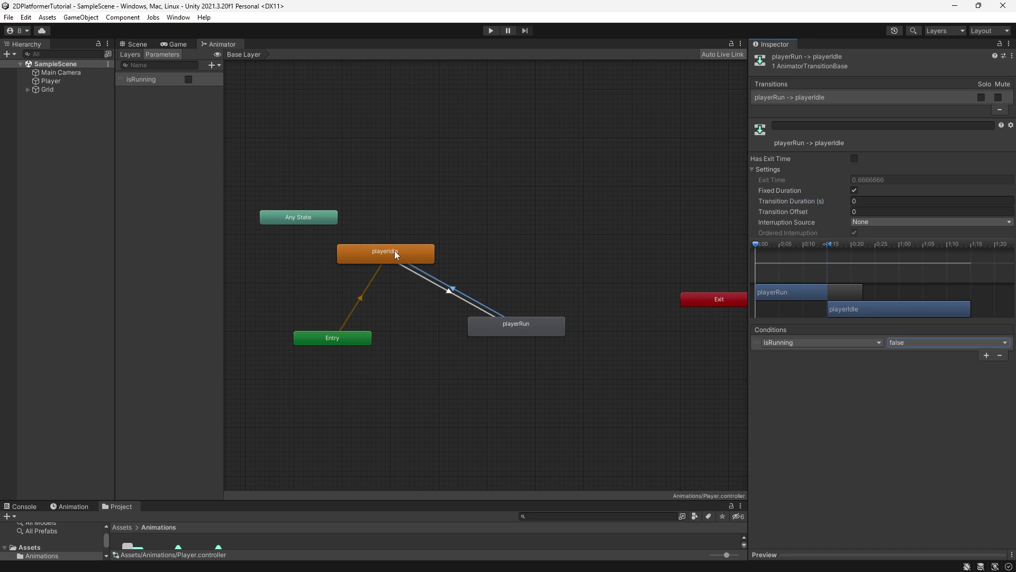
{"action": "left_click", "coordinate": [397, 255]}
{"action": "left_click", "coordinate": [449, 293]}
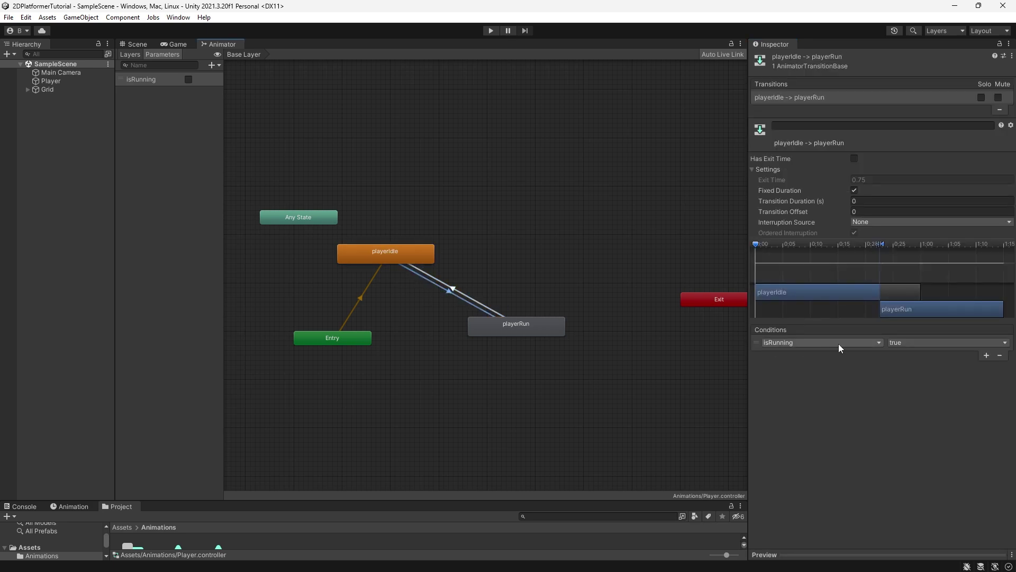
{"action": "left_click", "coordinate": [406, 254]}
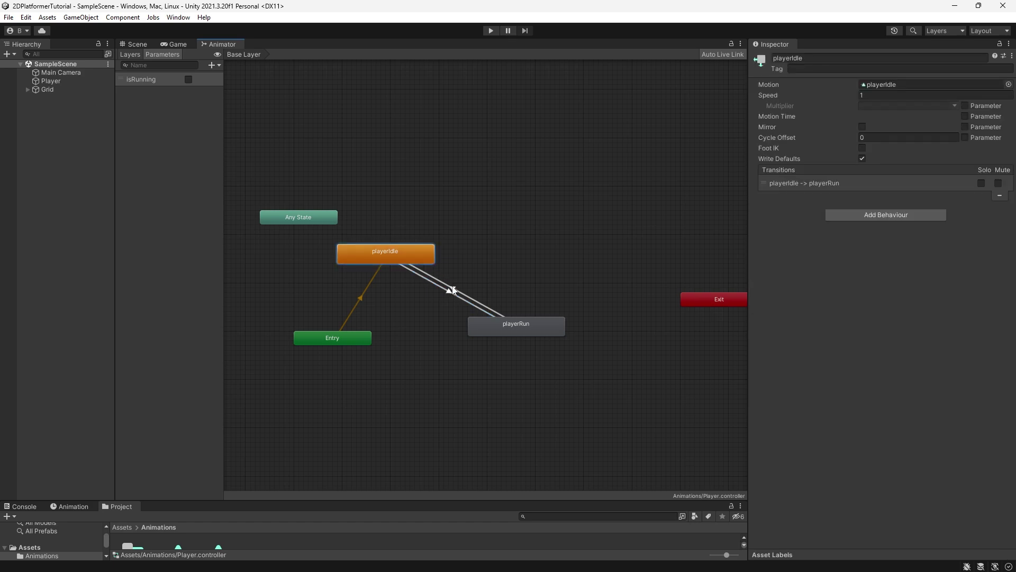
{"action": "left_click", "coordinate": [451, 290]}
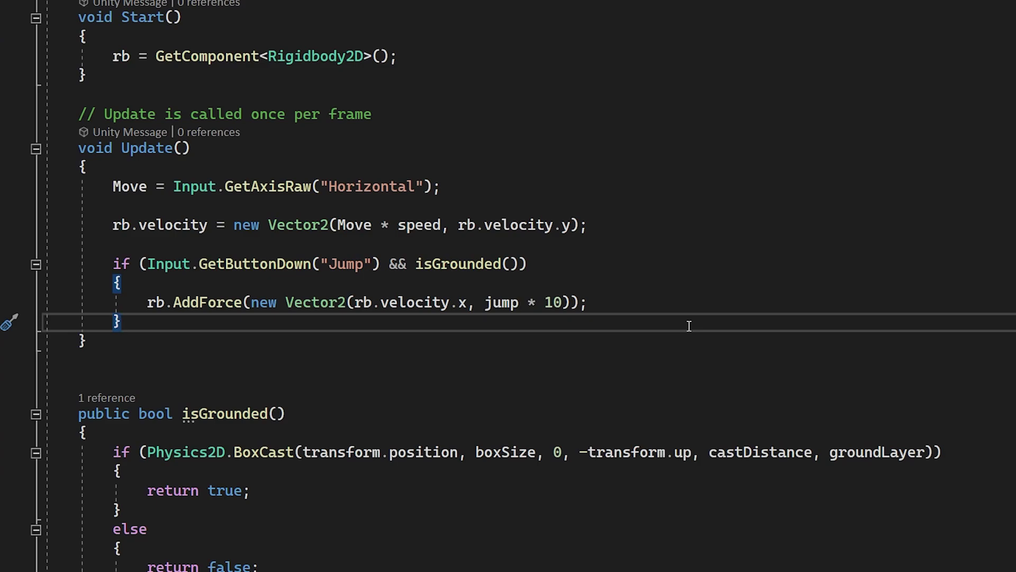
- Declare 'private Animator anim;' below the groundLayer field
{"action": "scroll", "coordinate": [690, 326], "scroll_direction": "down", "scroll_amount": 4}
{"action": "left_click", "coordinate": [302, 353]}
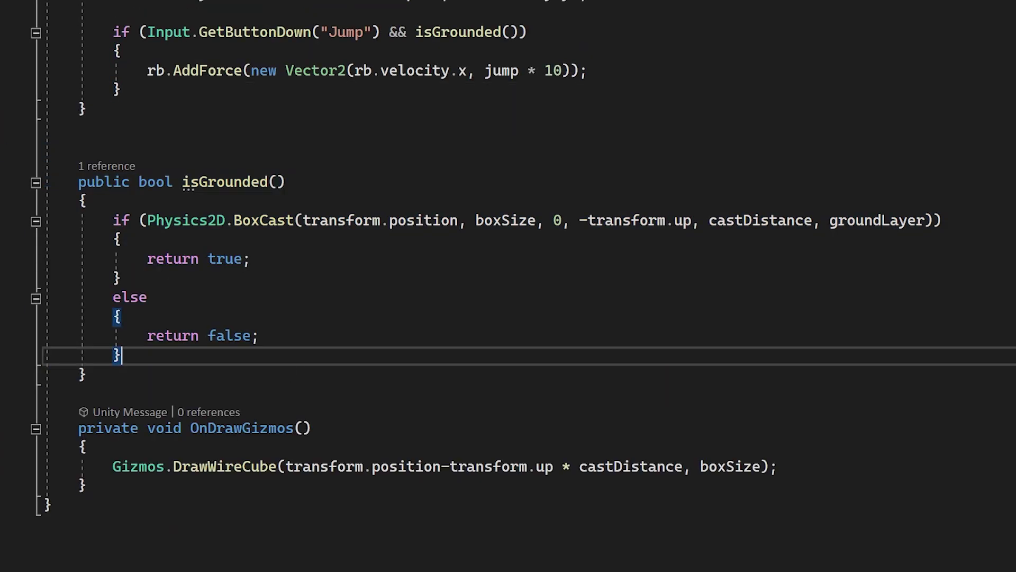
{"action": "scroll", "coordinate": [382, 348], "scroll_direction": "up", "scroll_amount": 5}
{"action": "scroll", "coordinate": [382, 348], "scroll_direction": "down", "scroll_amount": 5}
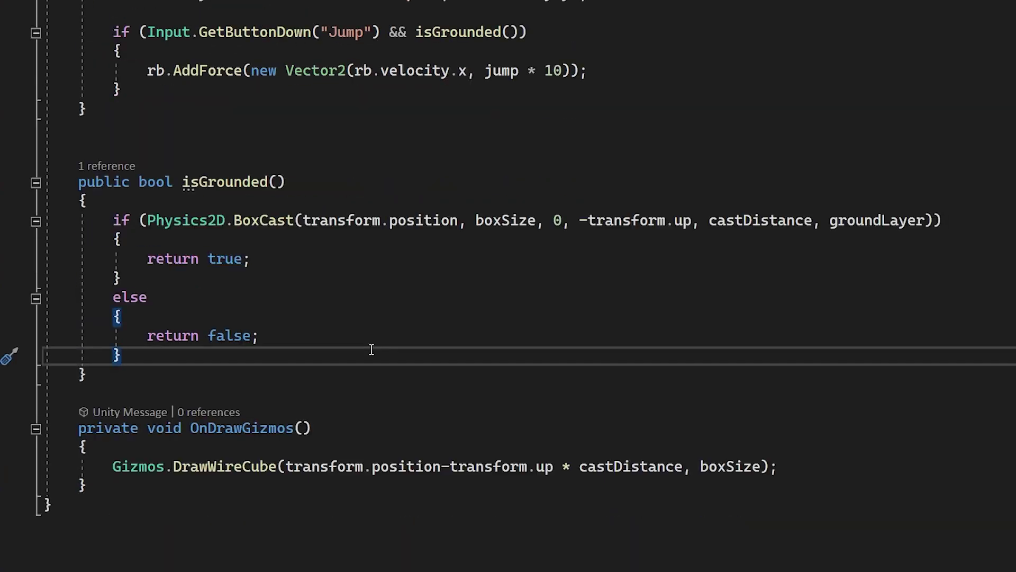
{"action": "scroll", "coordinate": [371, 350], "scroll_direction": "up", "scroll_amount": 4}
{"action": "scroll", "coordinate": [372, 349], "scroll_direction": "up", "scroll_amount": 6}
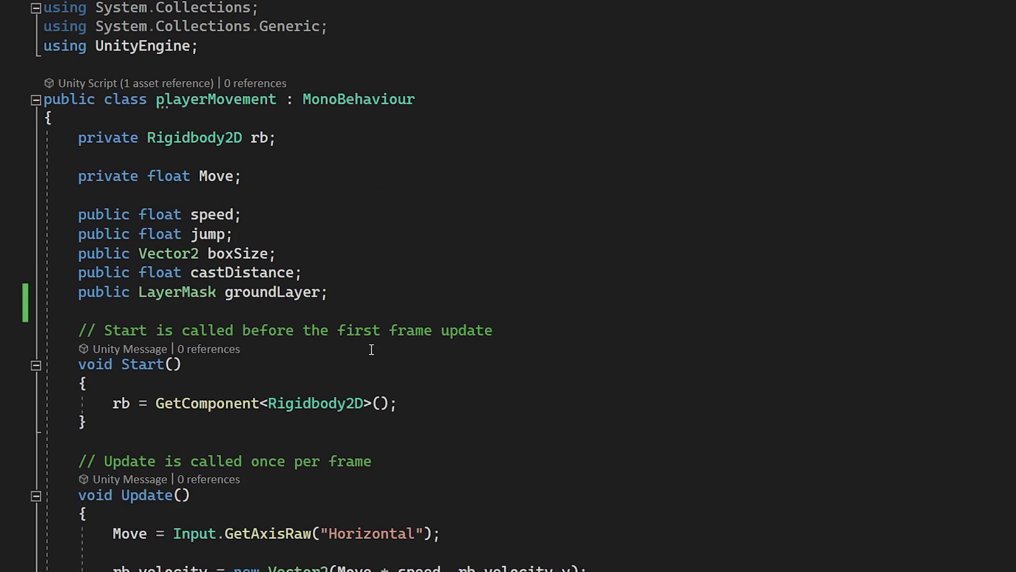
{"action": "left_click", "coordinate": [370, 302]}
{"action": "key", "text": "Return"}
{"action": "key", "text": "Return"}
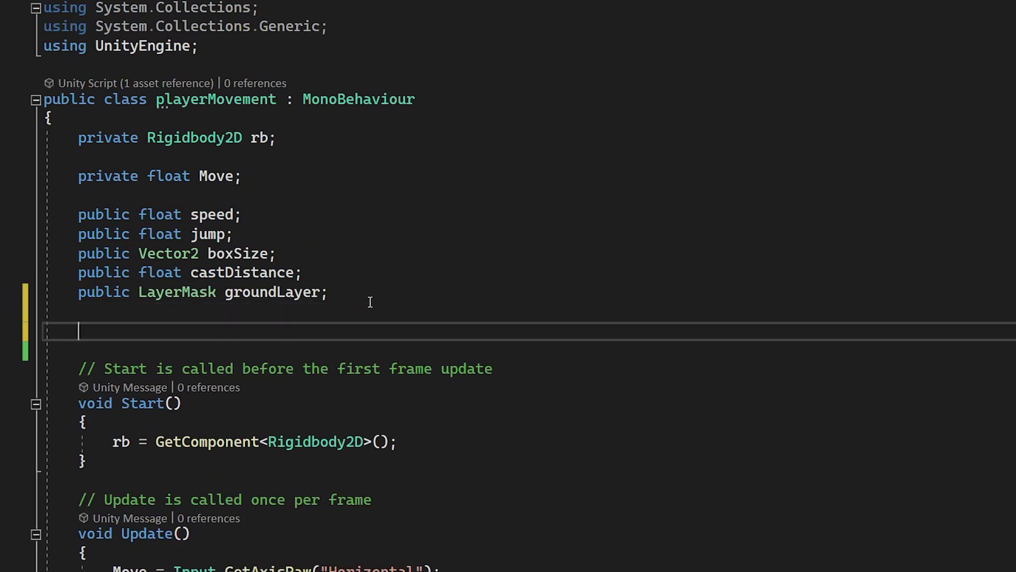
{"action": "type", "text": "private Animator ani"}
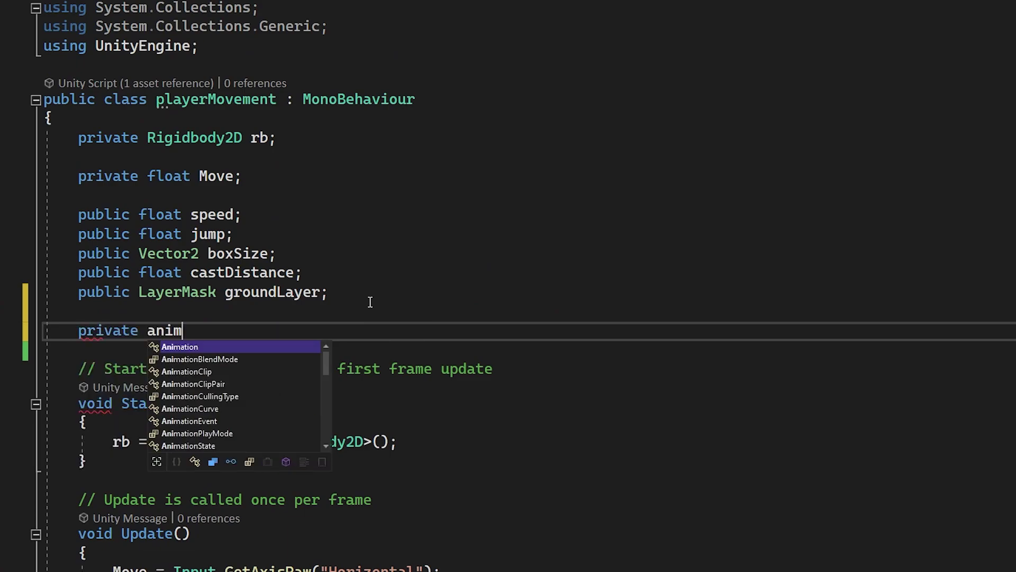
{"action": "type", "text": "m;"}
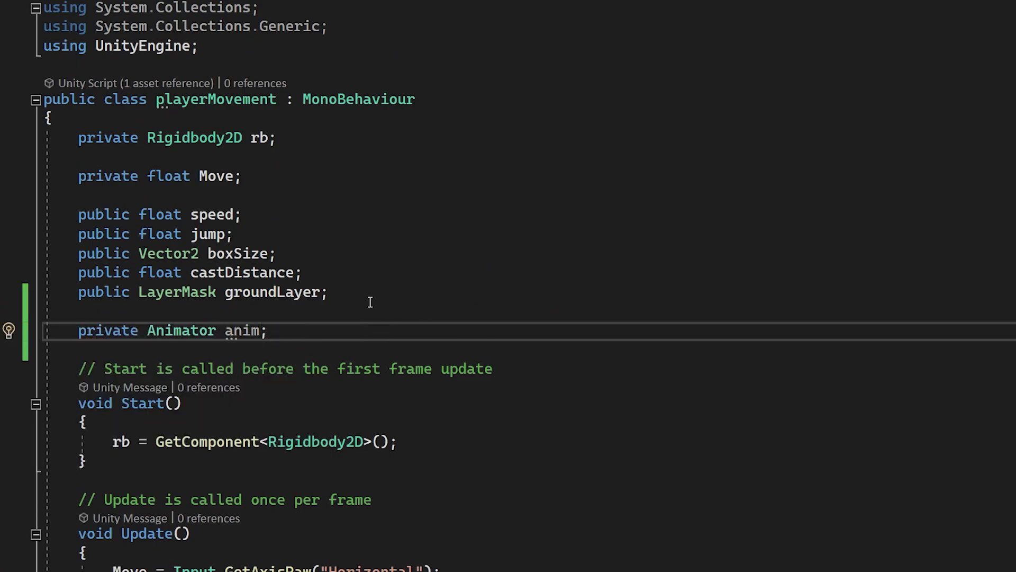
- Add 'anim = GetComponent<Animator>();' at the top of Start()
{"action": "left_click", "coordinate": [362, 423]}
{"action": "key", "text": "Return"}
{"action": "type", "text": "anim = "}
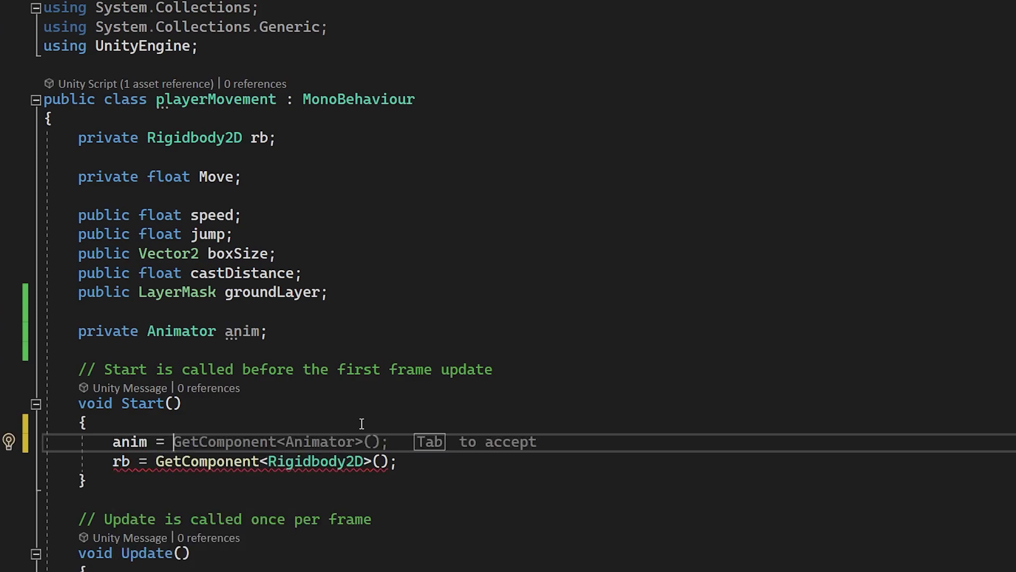
{"action": "type", "text": "GetComponent<Animator>();"}
{"action": "scroll", "coordinate": [197, 317], "scroll_direction": "down", "scroll_amount": 4}
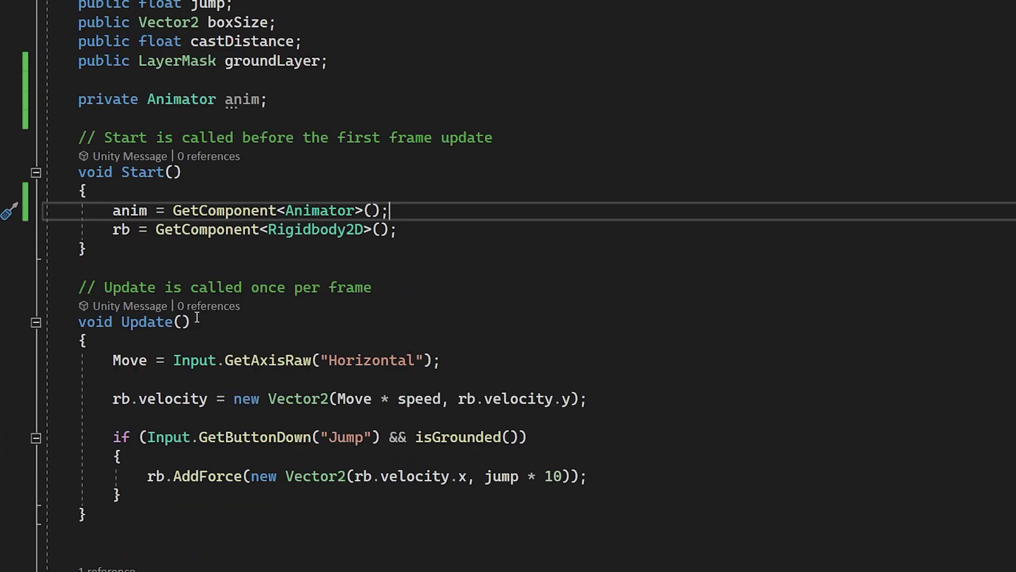
- Below the jump block, add if(Move != 0) calling anim.SetBool("isRunning", true)
{"action": "scroll", "coordinate": [151, 356], "scroll_direction": "down", "scroll_amount": 2}
{"action": "left_click", "coordinate": [204, 378]}
{"action": "key", "text": "Return"}
{"action": "key", "text": "Return"}
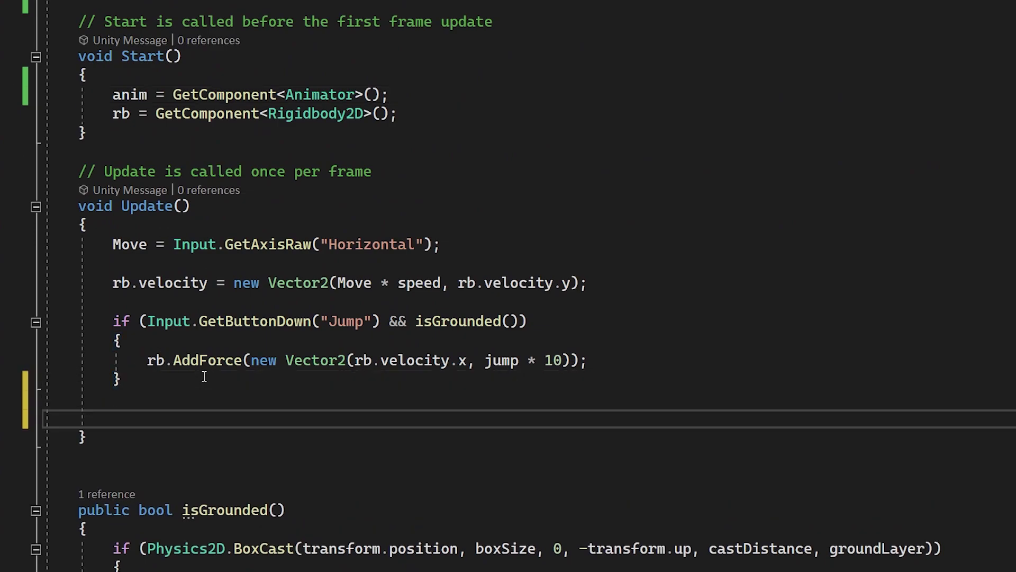
{"action": "type", "text": "if(Move"}
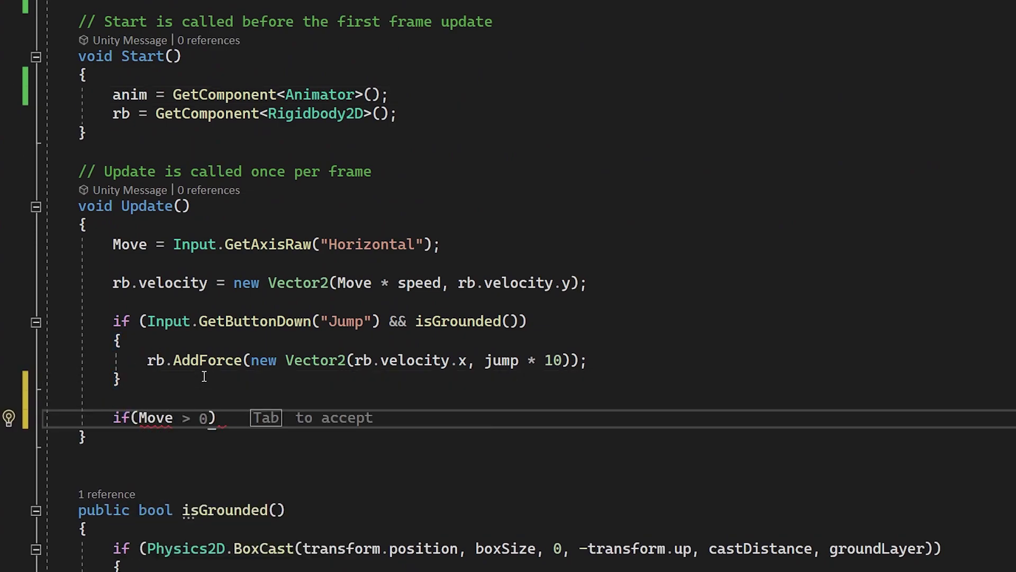
{"action": "left_click_drag", "start_coordinate": [173, 244], "coordinate": [483, 242]}
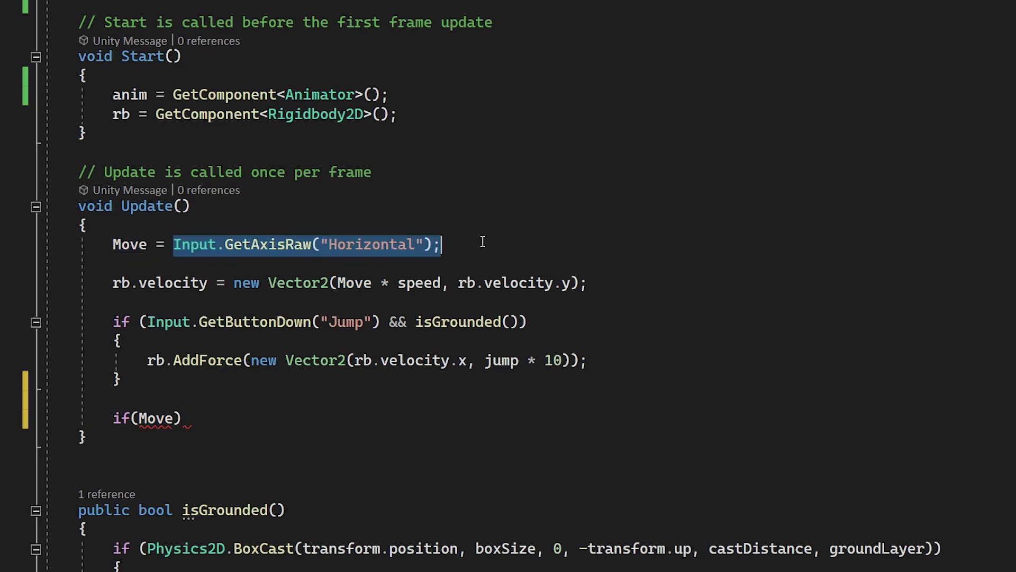
{"action": "key", "text": "ctrl+minus"}
{"action": "type", "text": "!= "}
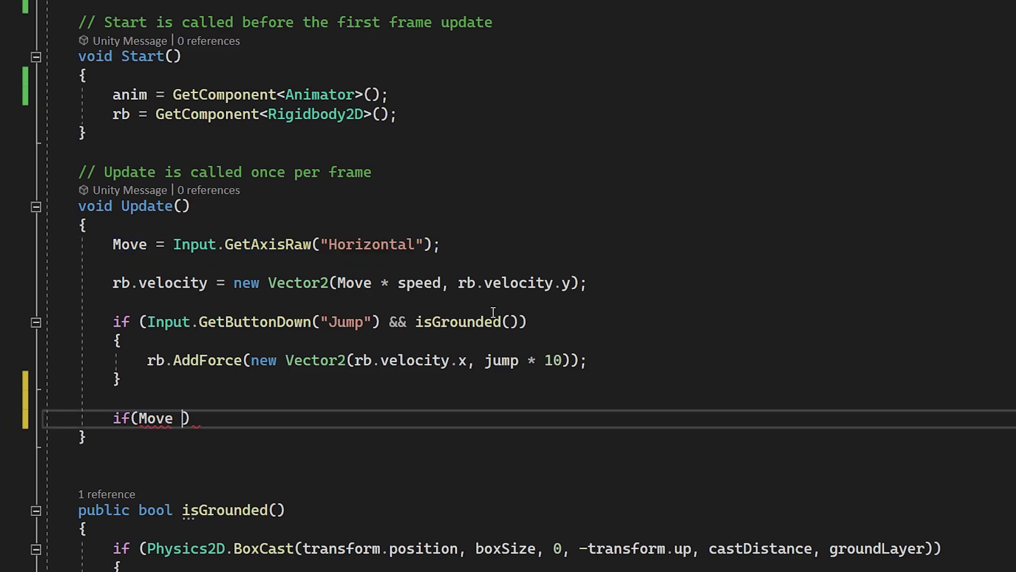
{"action": "type", "text": "0"}
{"action": "key", "text": "End"}
{"action": "key", "text": "Return"}
{"action": "type", "text": "{"}
{"action": "key", "text": "Return"}
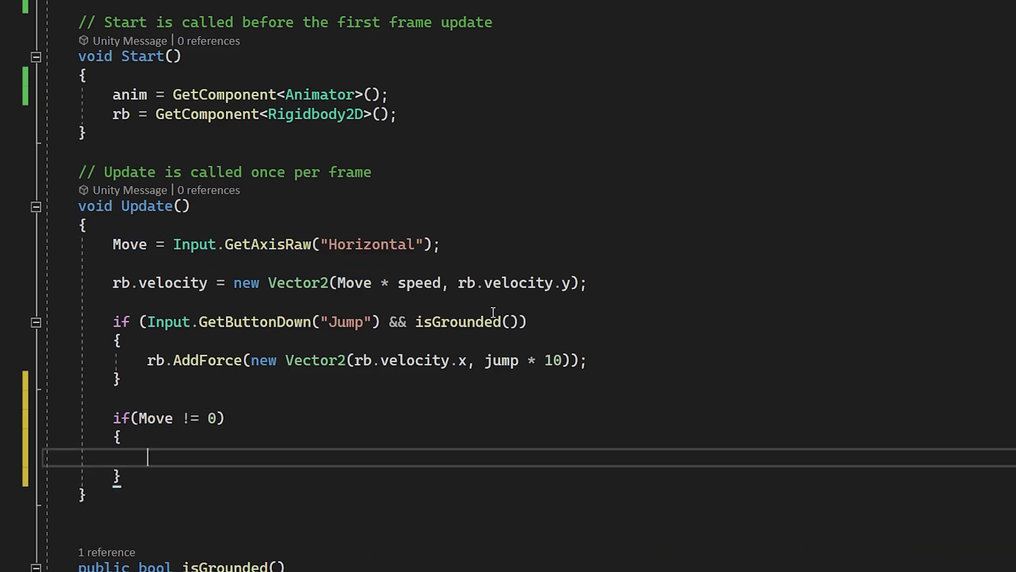
{"action": "type", "text": "anim"}
{"action": "key", "text": "Escape"}
{"action": "type", "text": ".SetBool(\"isRunning\","}
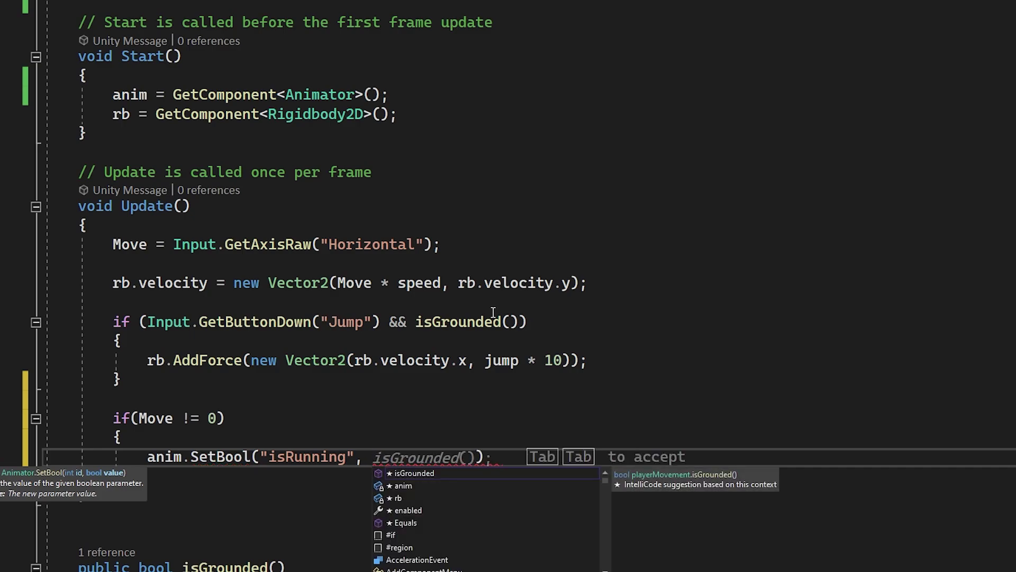
{"action": "type", "text": "true);"}
{"action": "key", "text": "Down"}
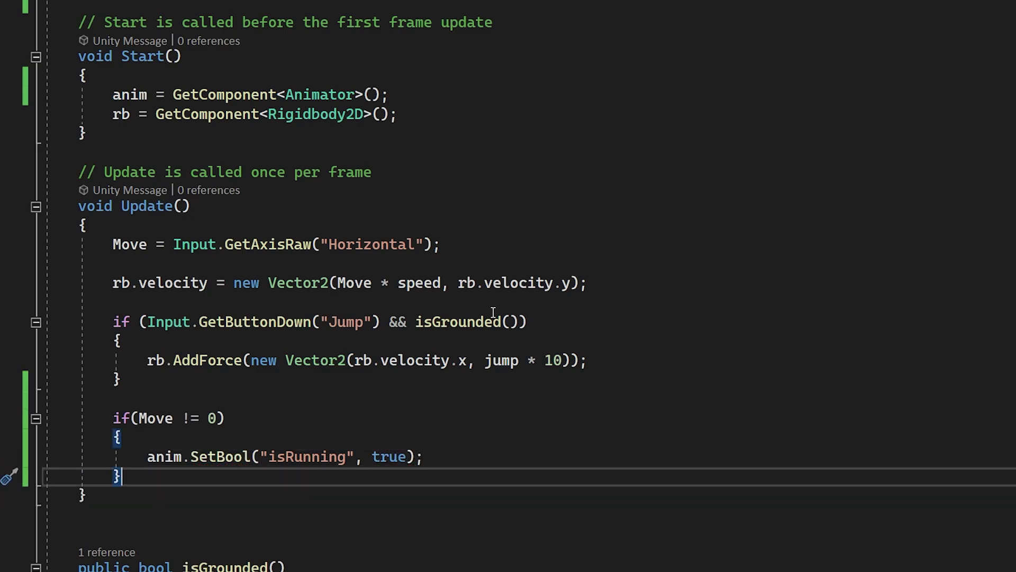
- Add an else branch calling anim.SetBool("isRunning", false)
{"action": "type", "text": "else"}
{"action": "scroll", "coordinate": [493, 313], "scroll_direction": "down", "scroll_amount": 2}
{"action": "key", "text": "Return"}
{"action": "type", "text": "{"}
{"action": "key", "text": "Return"}
{"action": "type", "text": "anim.set"}
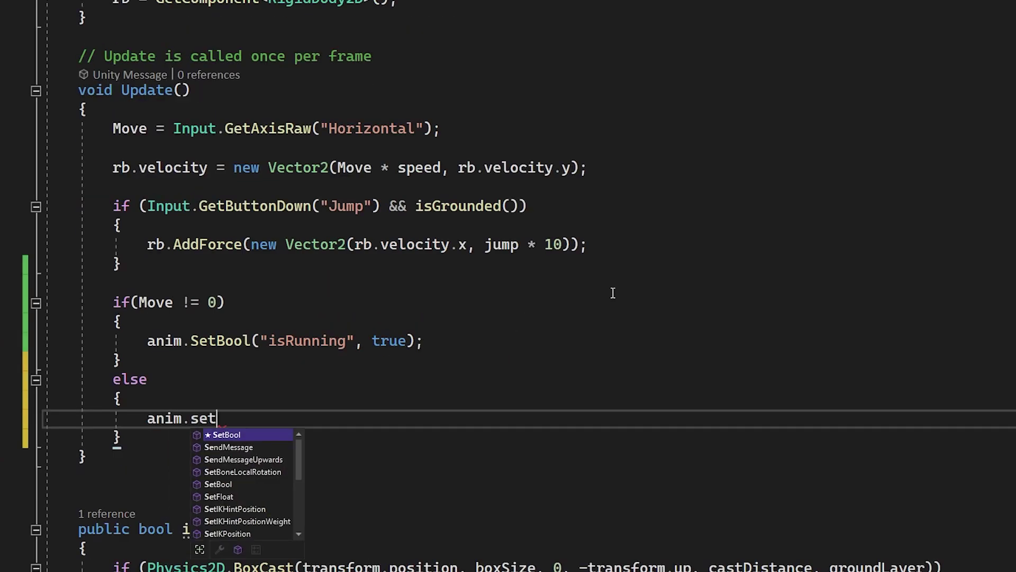
{"action": "type", "text": "b"}
{"action": "key", "text": "Tab"}
{"action": "type", "text": "(\""}
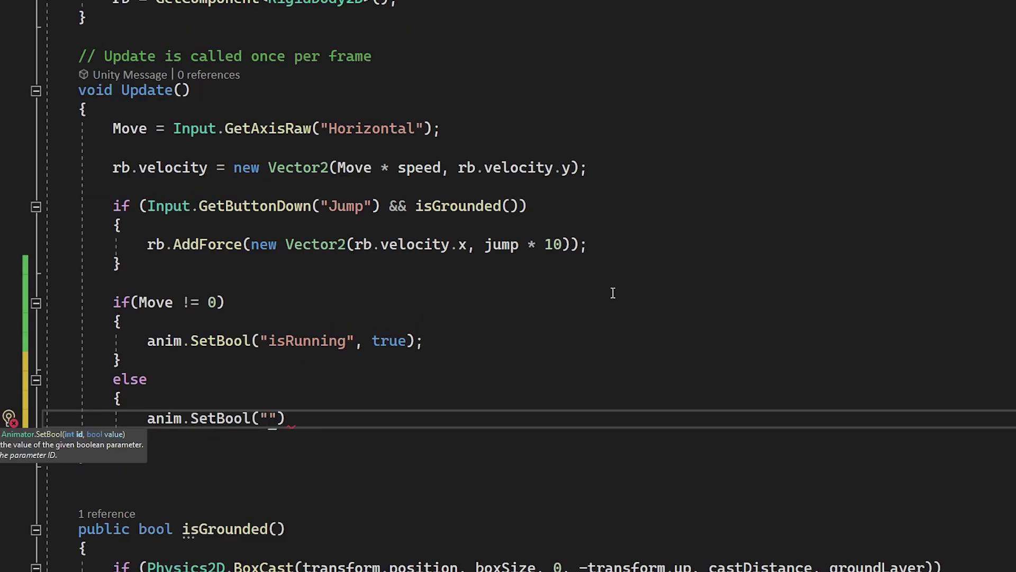
{"action": "type", "text": "isRunning\", false);"}
{"action": "left_click_drag", "start_coordinate": [139, 302], "coordinate": [217, 302]}
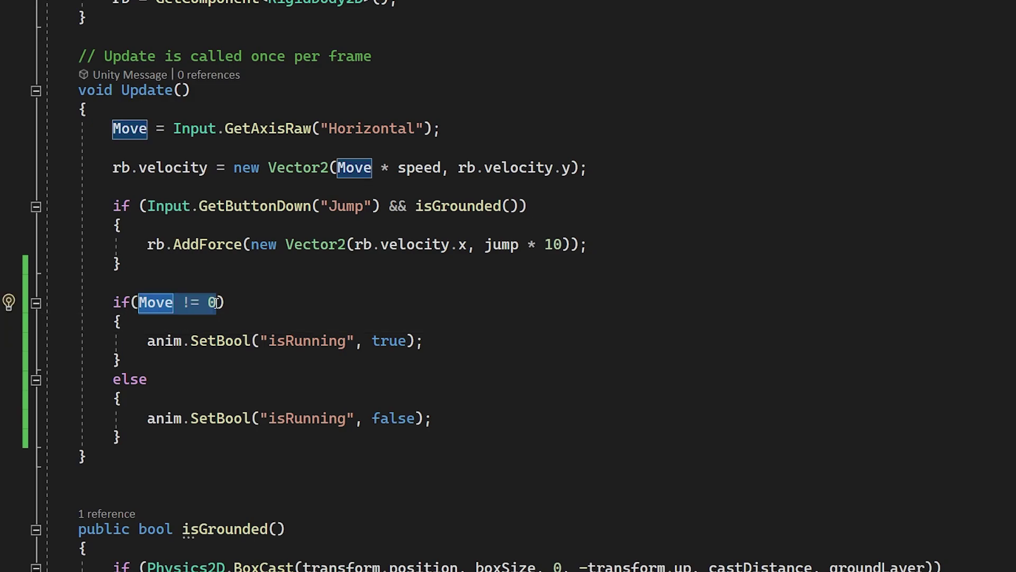
{"action": "left_click", "coordinate": [291, 321]}
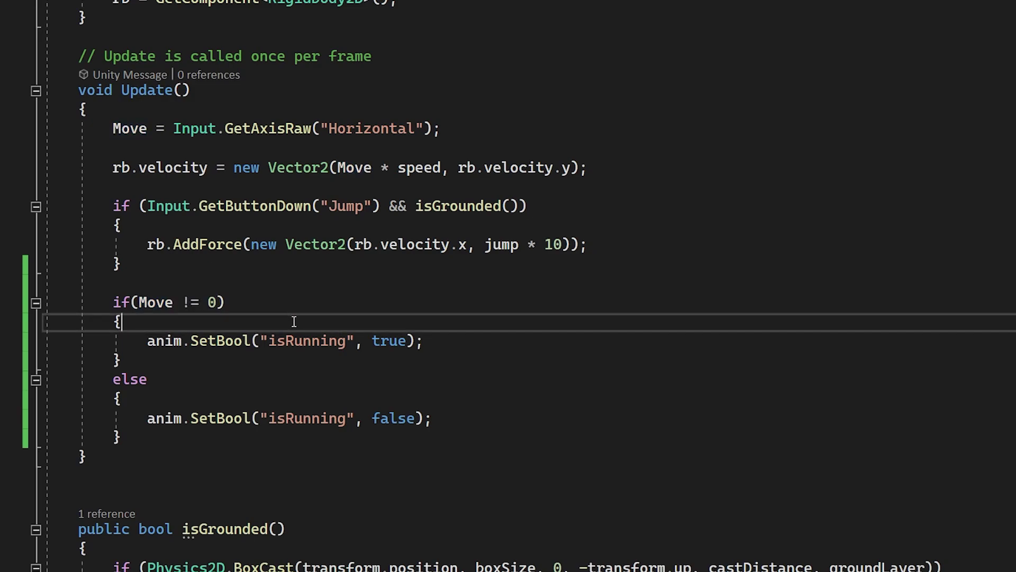
{"action": "scroll", "coordinate": [256, 314], "scroll_direction": "down", "scroll_amount": 1}
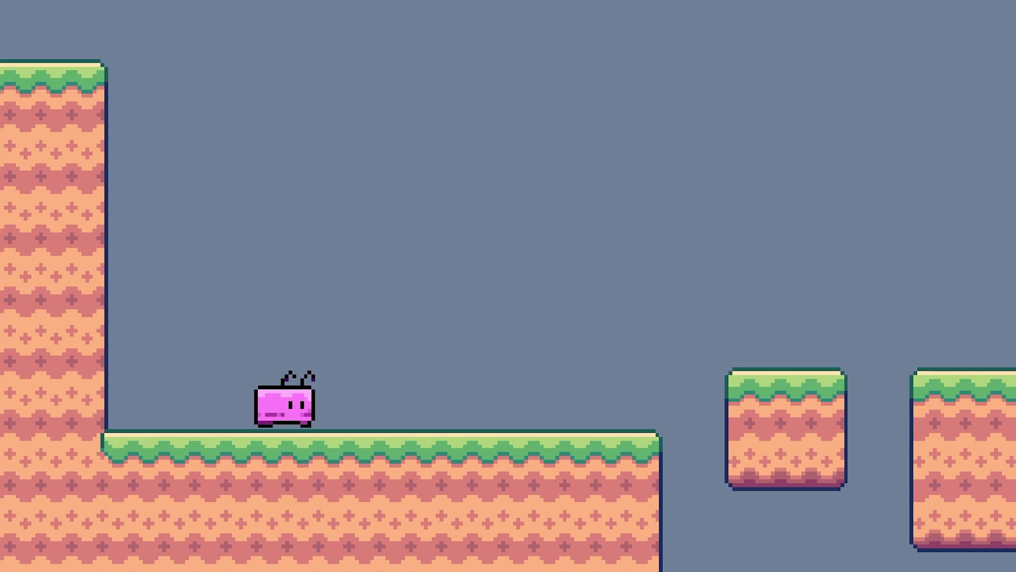
- Run the player back and forth with the Right and Left arrow keys, then exit play mode with Ctrl+P
{"action": "key", "text": "Right"}
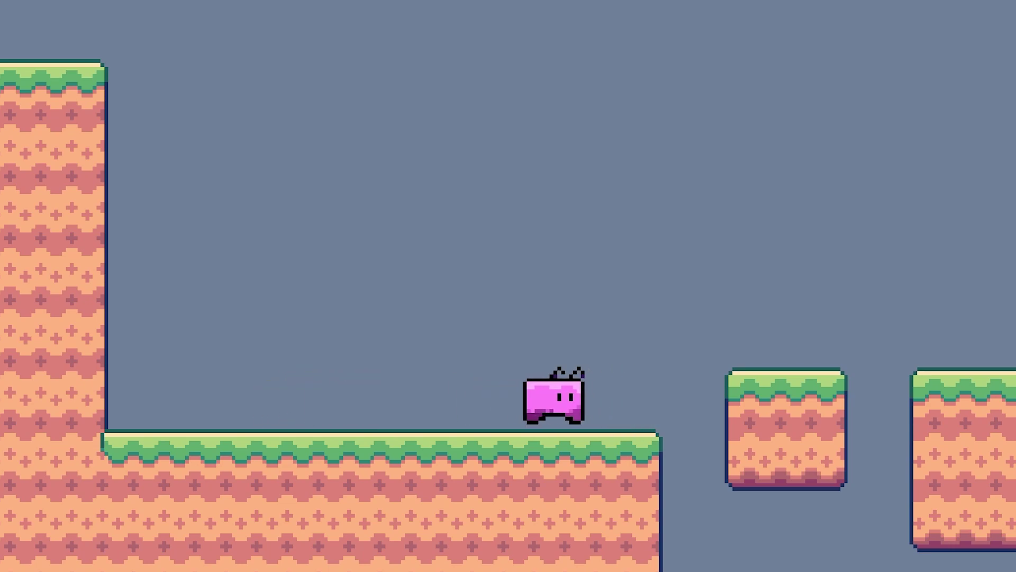
{"action": "key", "text": "Left"}
{"action": "key", "text": "Right"}
{"action": "key", "text": "Left"}
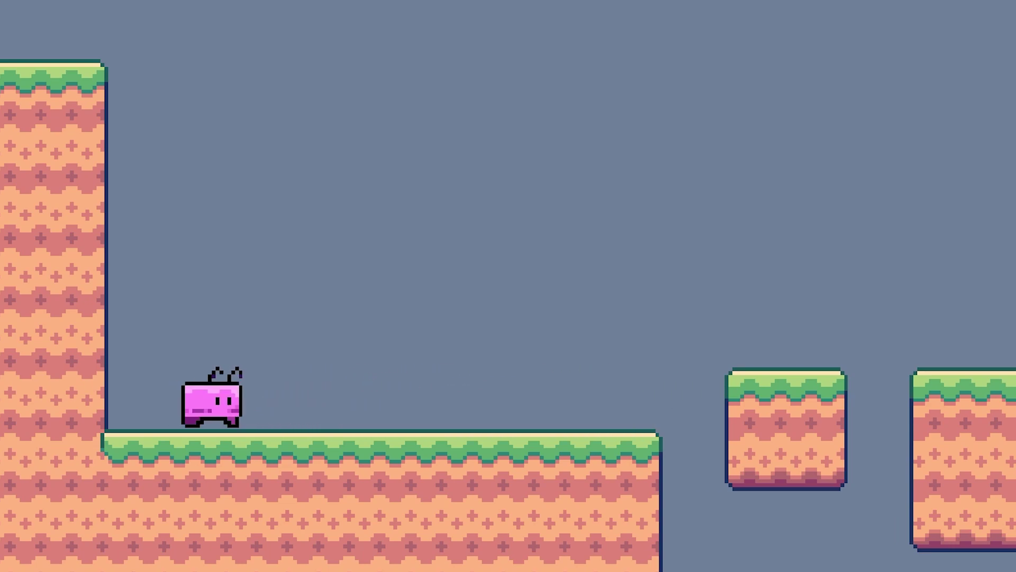
{"action": "key", "text": "Right"}
{"action": "key", "text": "Left"}
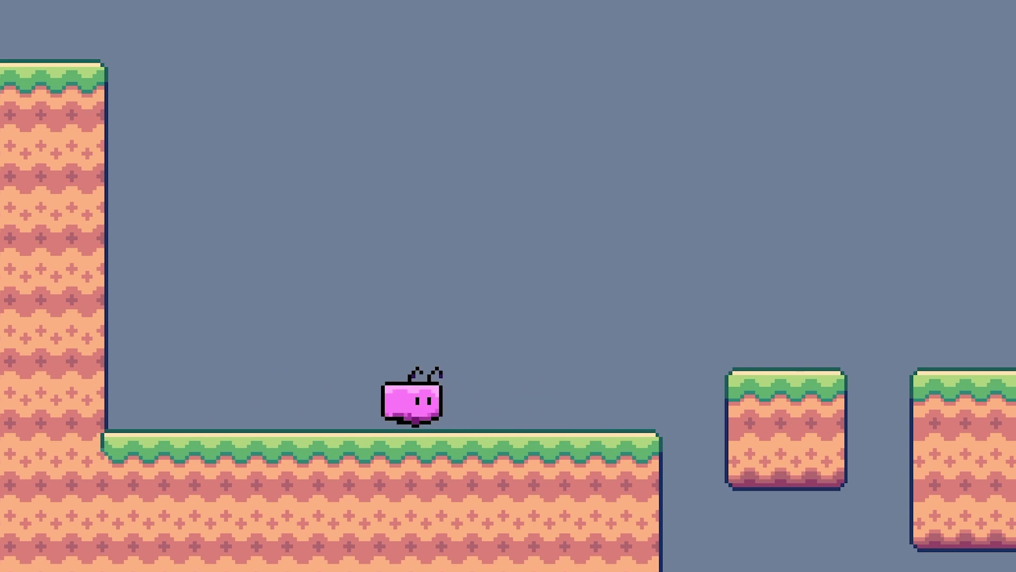
{"action": "key", "text": "Right"}
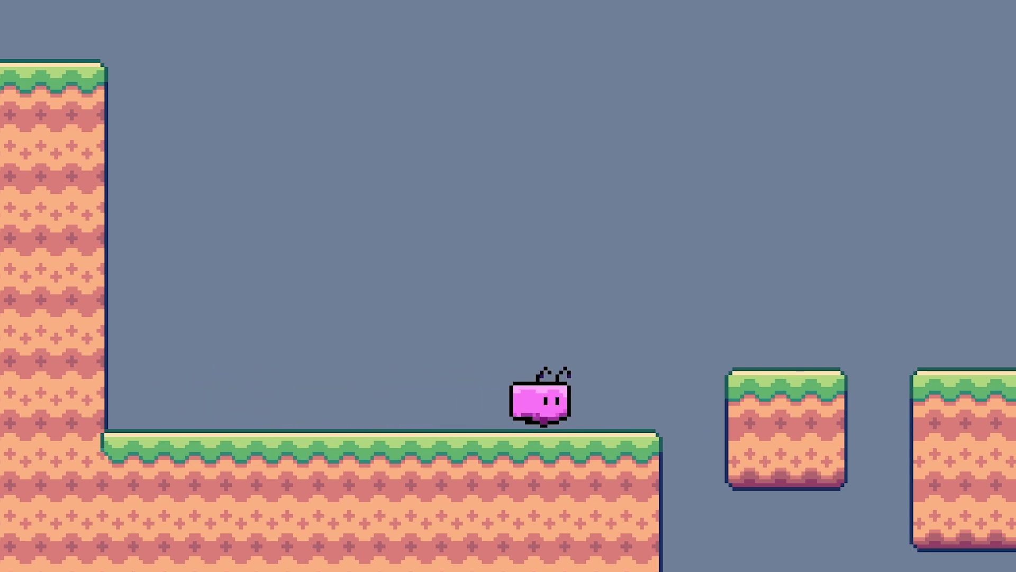
{"action": "key", "text": "Left"}
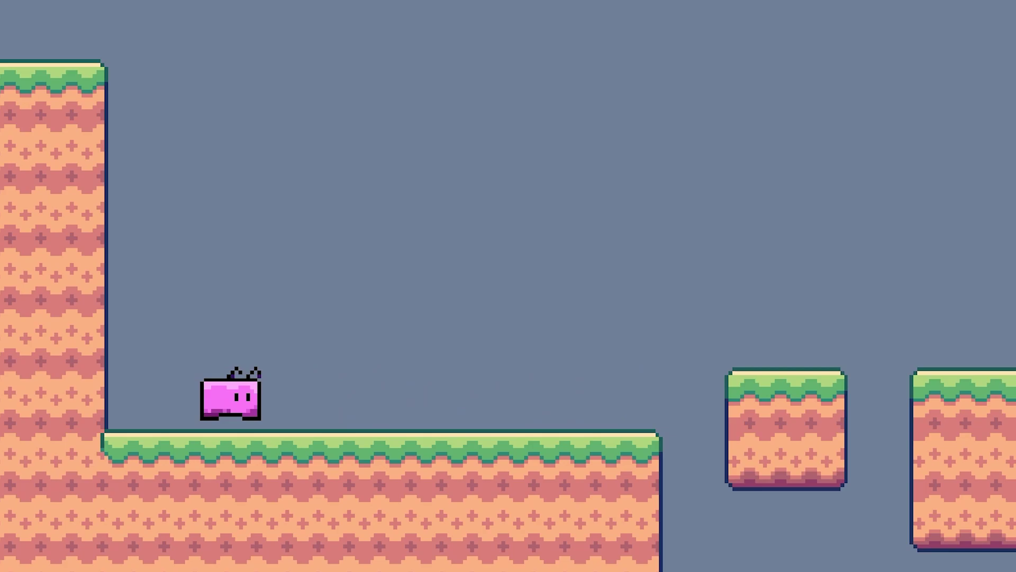
{"action": "key", "text": "Right"}
{"action": "key", "text": "ctrl+p"}
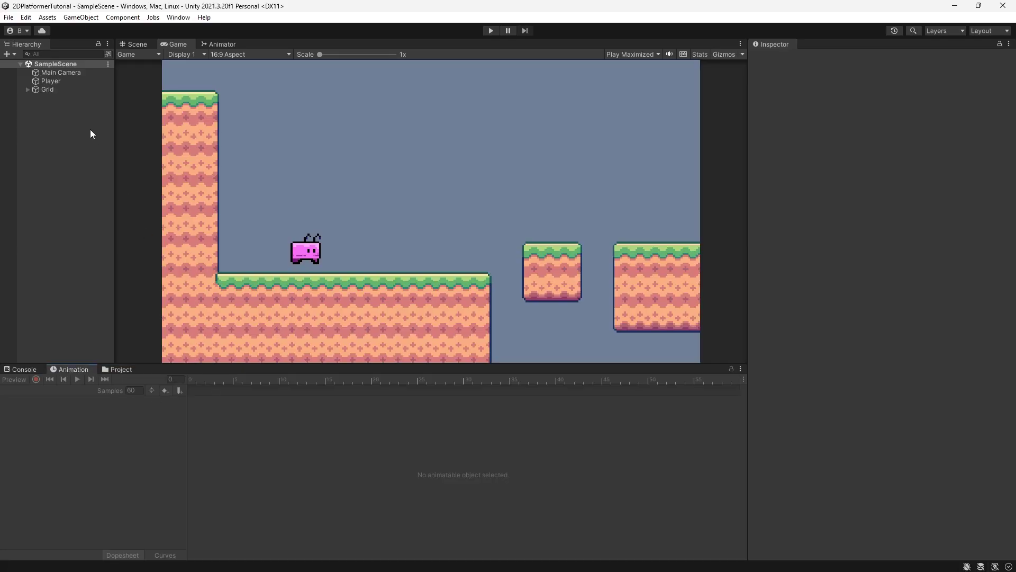
- Create a new animation clip named playerJump on the Player
{"action": "left_click", "coordinate": [58, 82]}
{"action": "left_click", "coordinate": [41, 390]}
{"action": "left_click", "coordinate": [42, 429]}
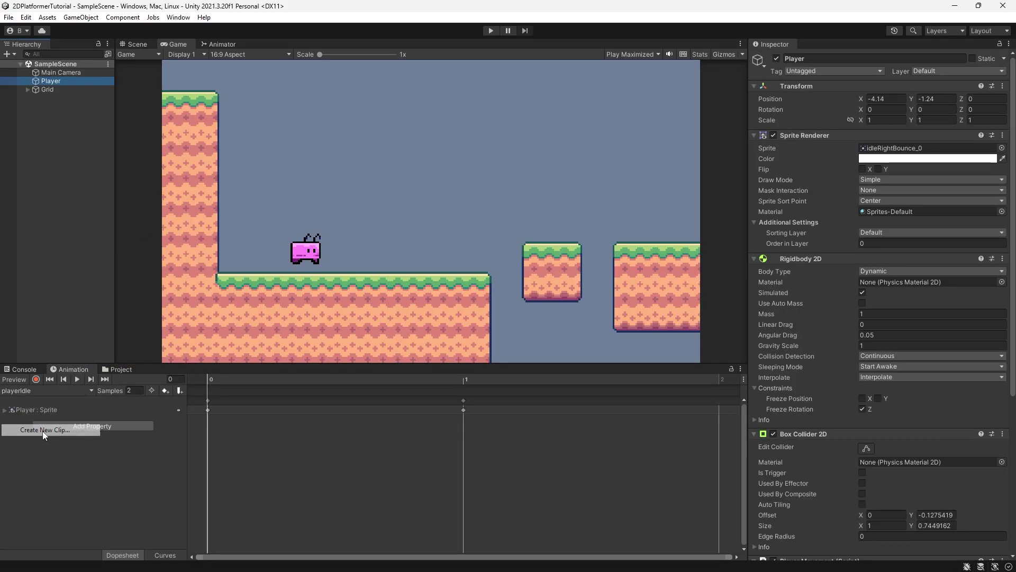
{"action": "type", "text": "playerJump"}
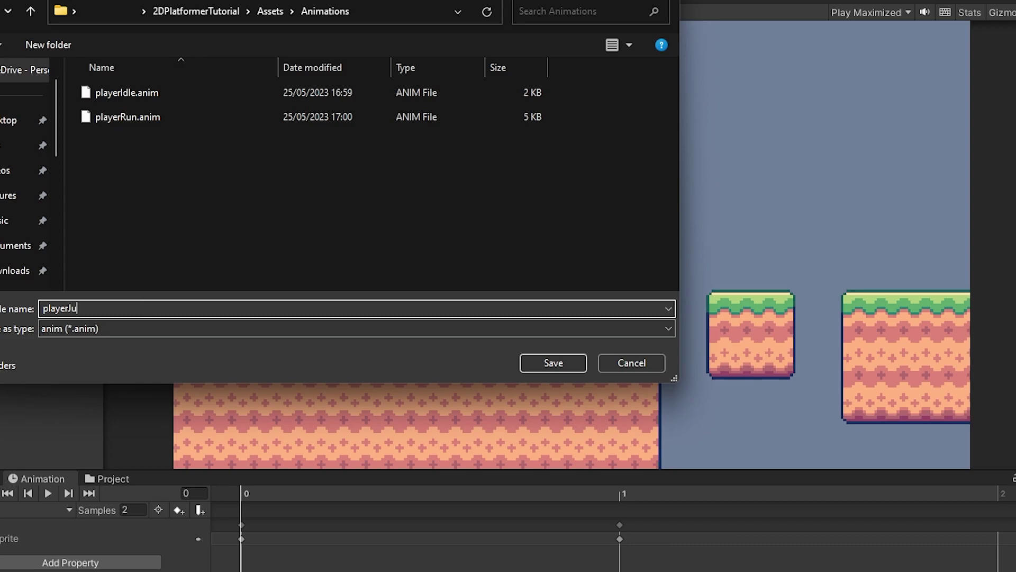
{"action": "key", "text": "Return"}
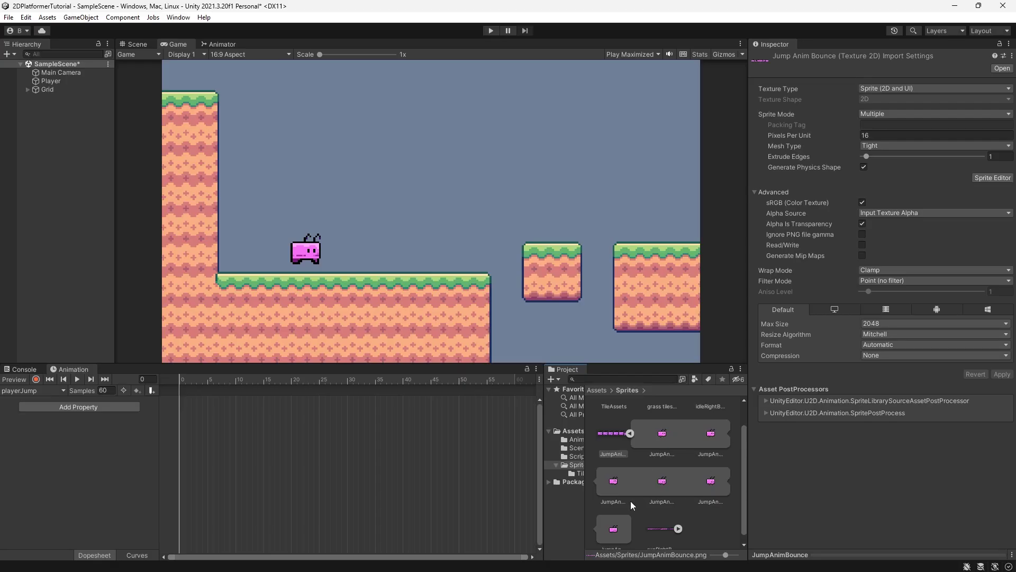
- Add the four JumpAnimBounce sprites to playerJump as keyframes and scrub through them
{"action": "left_click", "coordinate": [663, 434]}
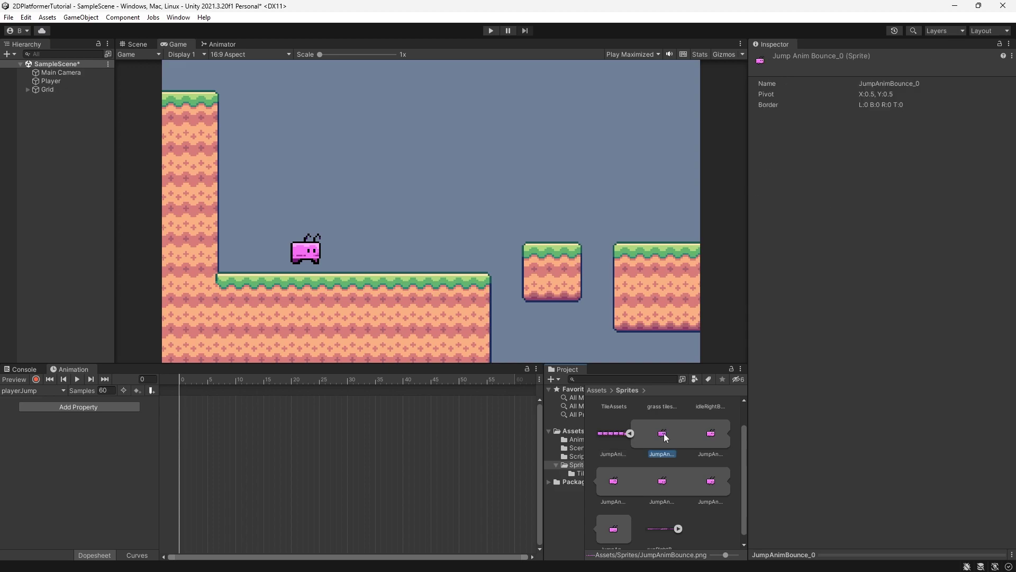
{"action": "left_click", "coordinate": [665, 481], "text": "shift"}
{"action": "left_click_drag", "start_coordinate": [665, 481], "coordinate": [242, 426]}
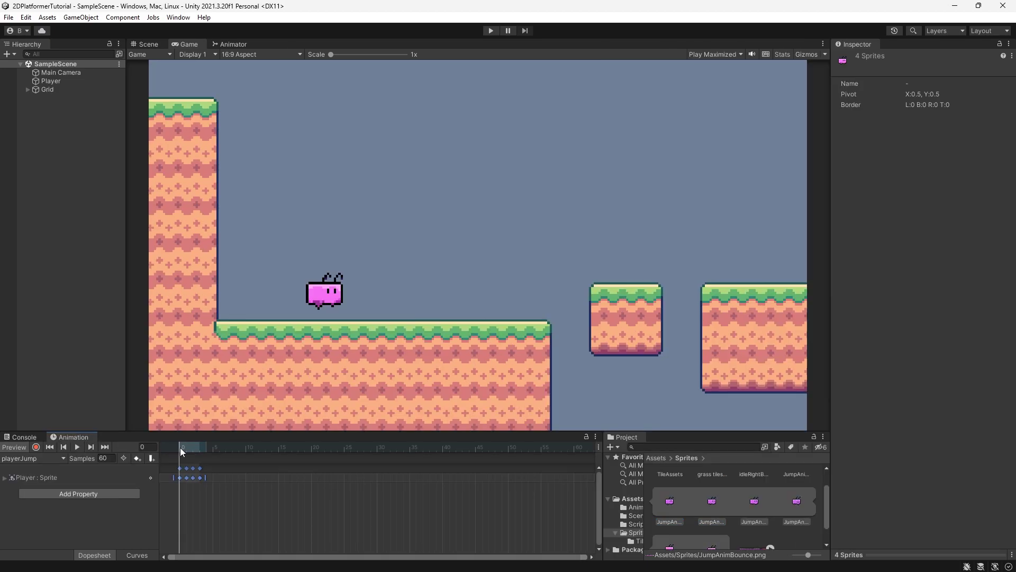
{"action": "left_click_drag", "start_coordinate": [180, 446], "coordinate": [131, 481]}
{"action": "left_click", "coordinate": [337, 508]}
{"action": "scroll", "coordinate": [337, 508], "scroll_direction": "up", "scroll_amount": 3}
{"action": "scroll", "coordinate": [198, 493], "scroll_direction": "up", "scroll_amount": 3}
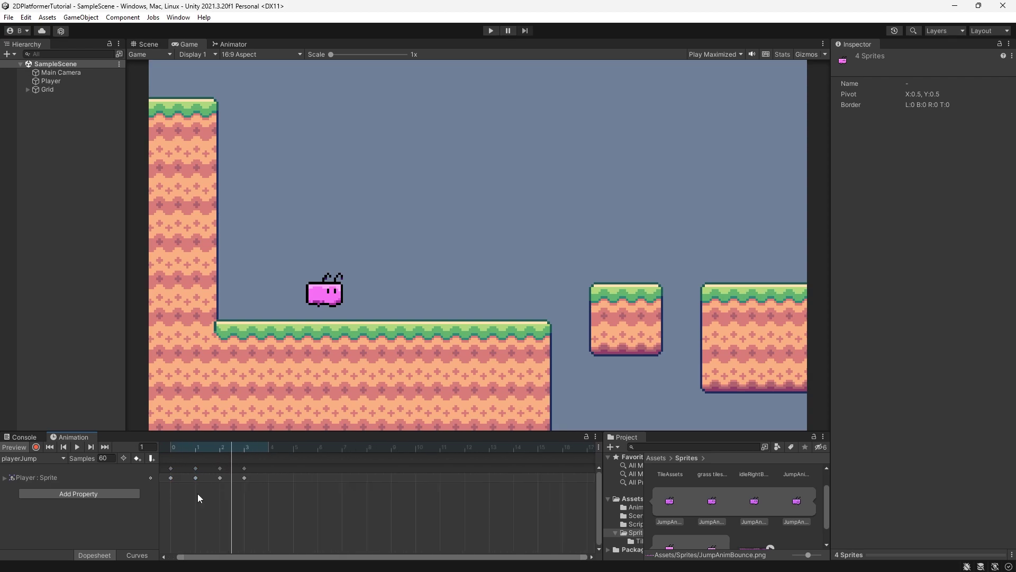
- Set the clip's samples to 24, move the last two keyframes to frames 7–8, and preview
{"action": "left_click", "coordinate": [114, 459]}
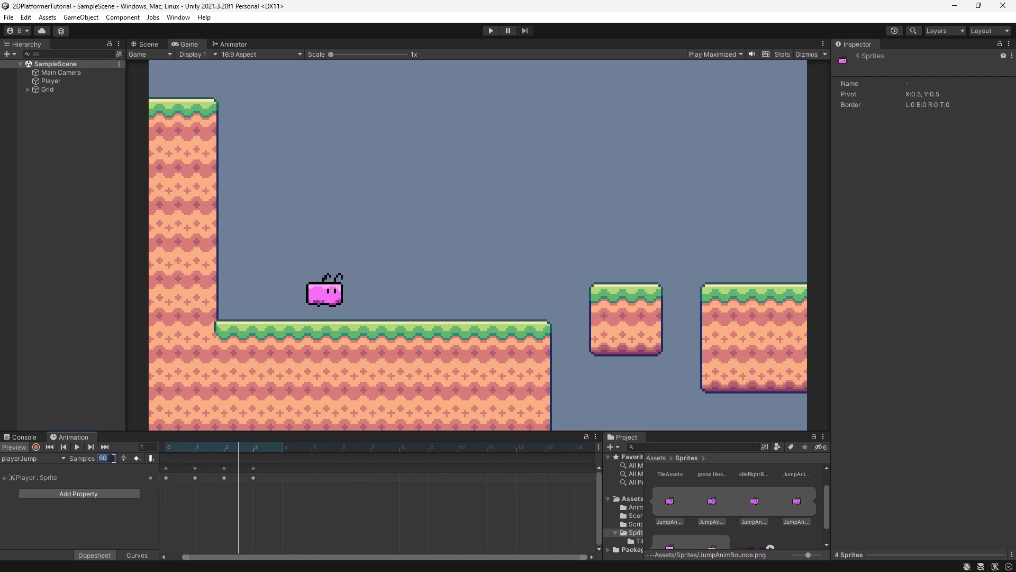
{"action": "type", "text": "24"}
{"action": "key", "text": "Return"}
{"action": "left_click_drag", "start_coordinate": [305, 471], "coordinate": [531, 468]}
{"action": "scroll", "coordinate": [356, 446], "scroll_direction": "down", "scroll_amount": 3}
{"action": "left_click", "coordinate": [63, 447]}
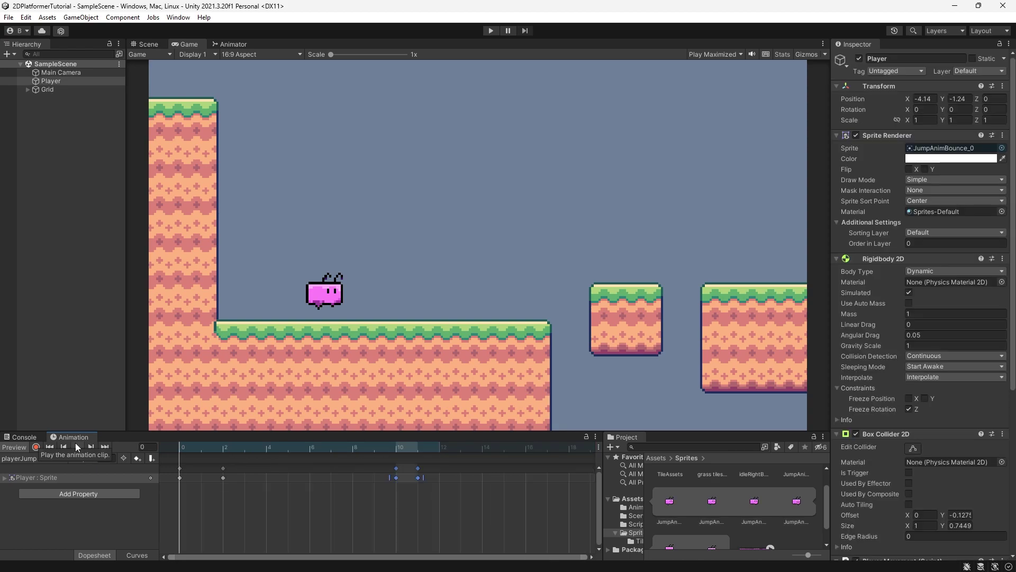
{"action": "left_click", "coordinate": [77, 446]}
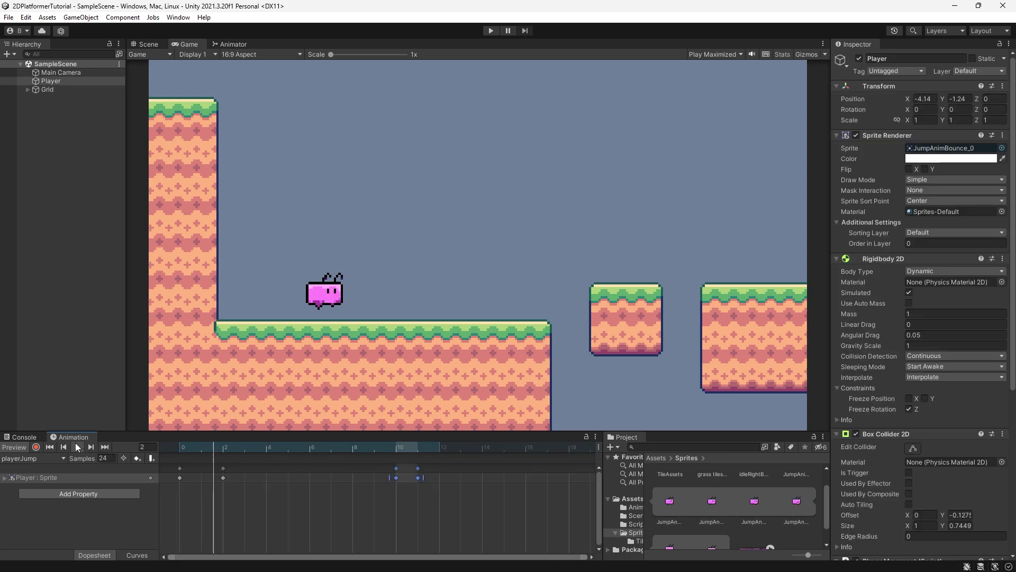
{"action": "left_click_drag", "start_coordinate": [243, 445], "coordinate": [418, 447]}
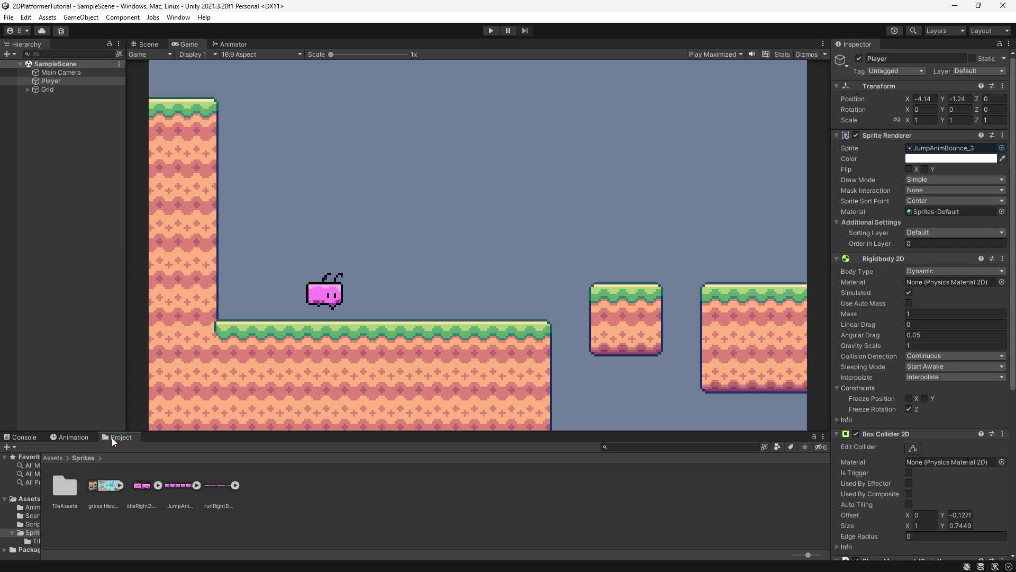
- Turn off Loop Time on the playerJump clip asset in the Animations folder
{"action": "left_click", "coordinate": [55, 506]}
{"action": "left_click", "coordinate": [278, 487]}
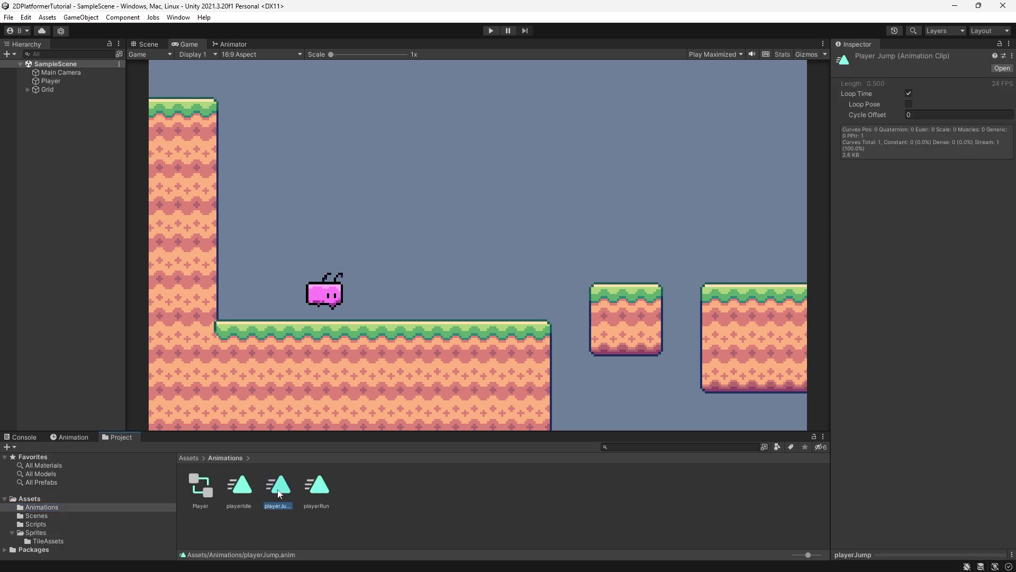
{"action": "left_click", "coordinate": [909, 94]}
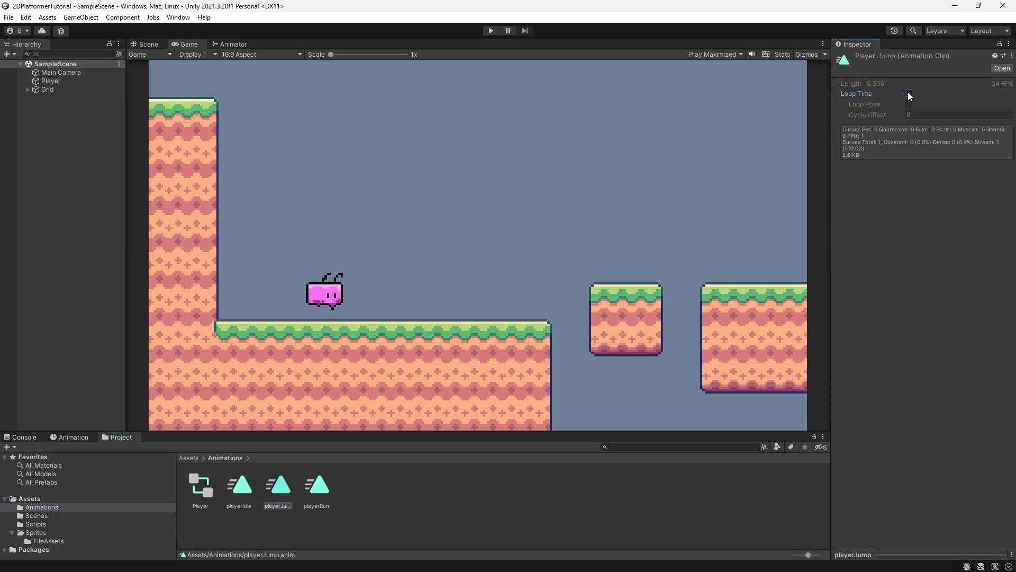
{"action": "left_click", "coordinate": [82, 81]}
- Move playerJump to the top, Entry down-left, and playerIdle beside playerRun
{"action": "left_click", "coordinate": [230, 44]}
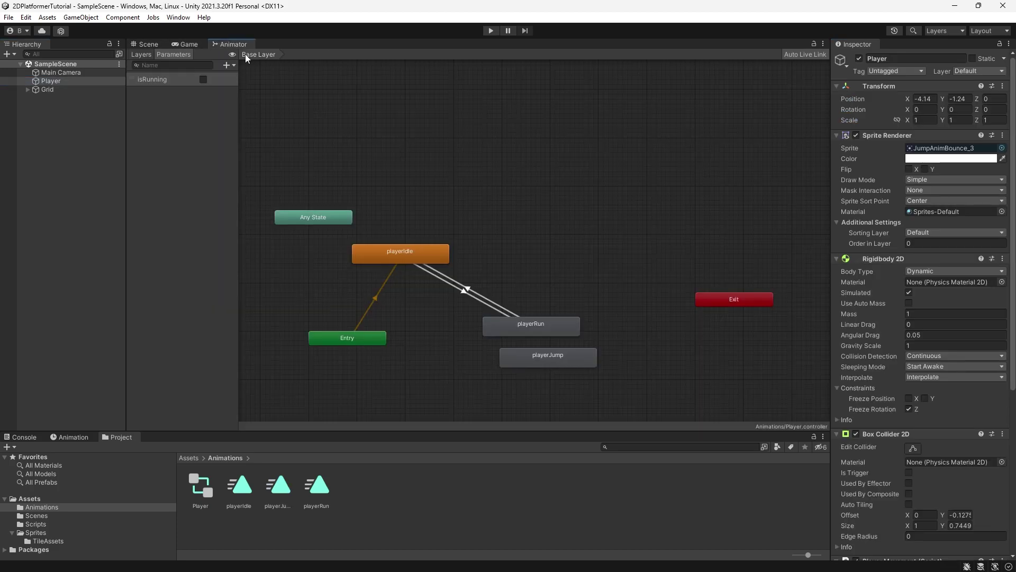
{"action": "left_click", "coordinate": [552, 364]}
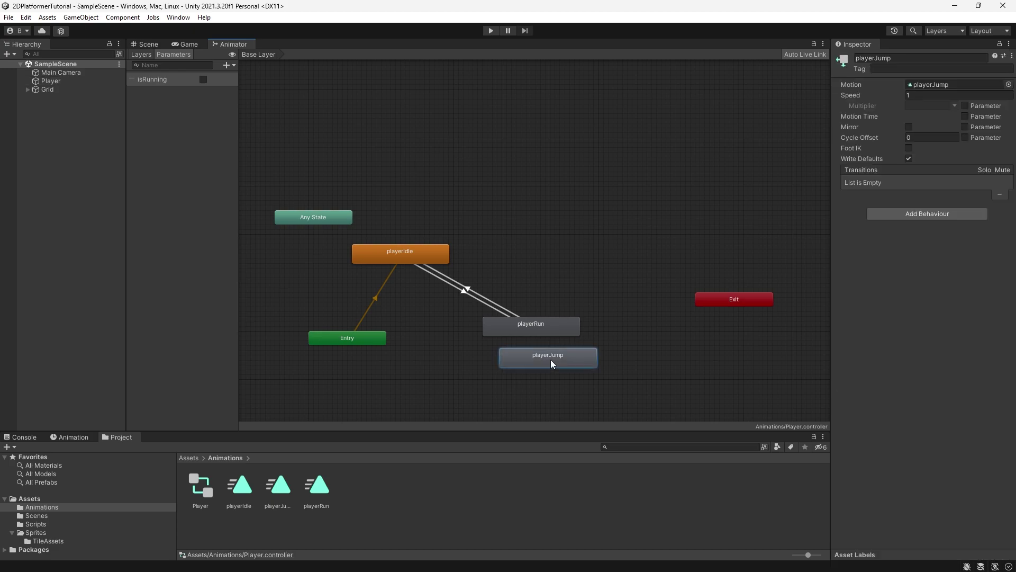
{"action": "left_click_drag", "start_coordinate": [550, 360], "coordinate": [563, 217]}
{"action": "left_click_drag", "start_coordinate": [347, 339], "coordinate": [309, 387]}
{"action": "left_click_drag", "start_coordinate": [398, 258], "coordinate": [374, 325]}
{"action": "left_click_drag", "start_coordinate": [543, 328], "coordinate": [552, 322]}
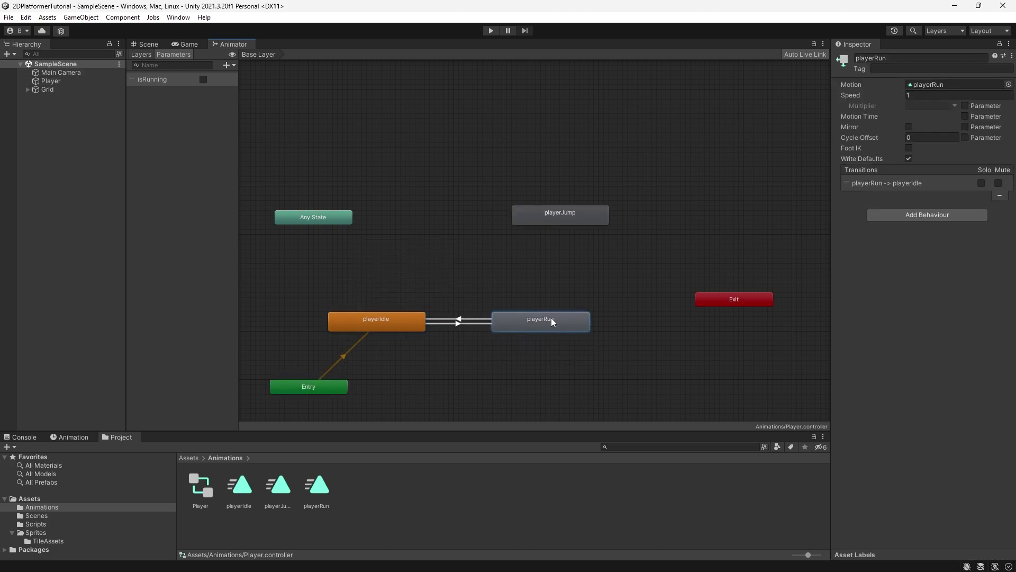
{"action": "left_click_drag", "start_coordinate": [559, 217], "coordinate": [472, 221]}
- Reposition Any State toward the graph's left side, above playerIdle
{"action": "left_click_drag", "start_coordinate": [313, 217], "coordinate": [269, 126]}
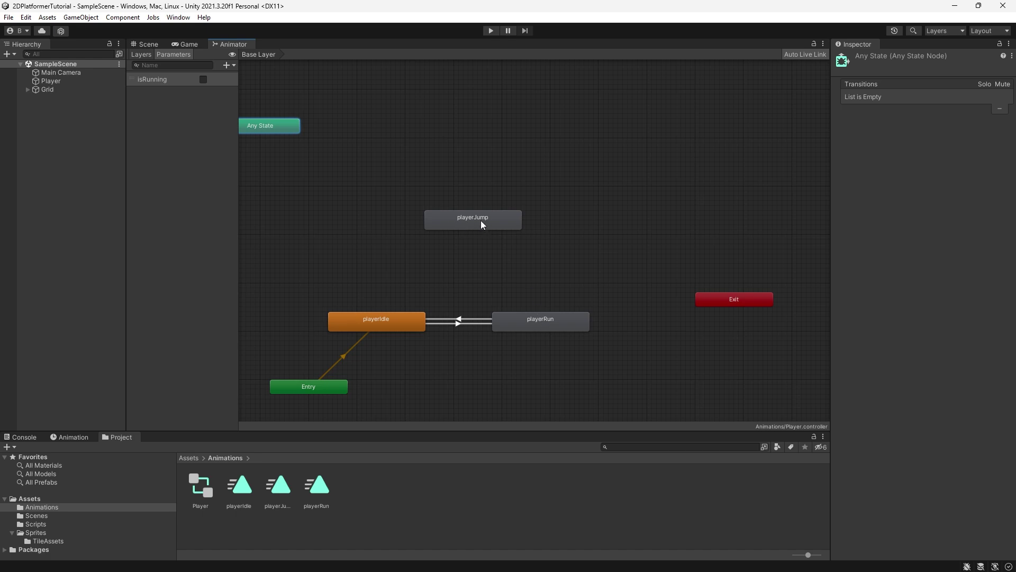
{"action": "left_click_drag", "start_coordinate": [269, 125], "coordinate": [304, 275]}
{"action": "scroll", "coordinate": [312, 281], "scroll_direction": "up", "scroll_amount": 1}
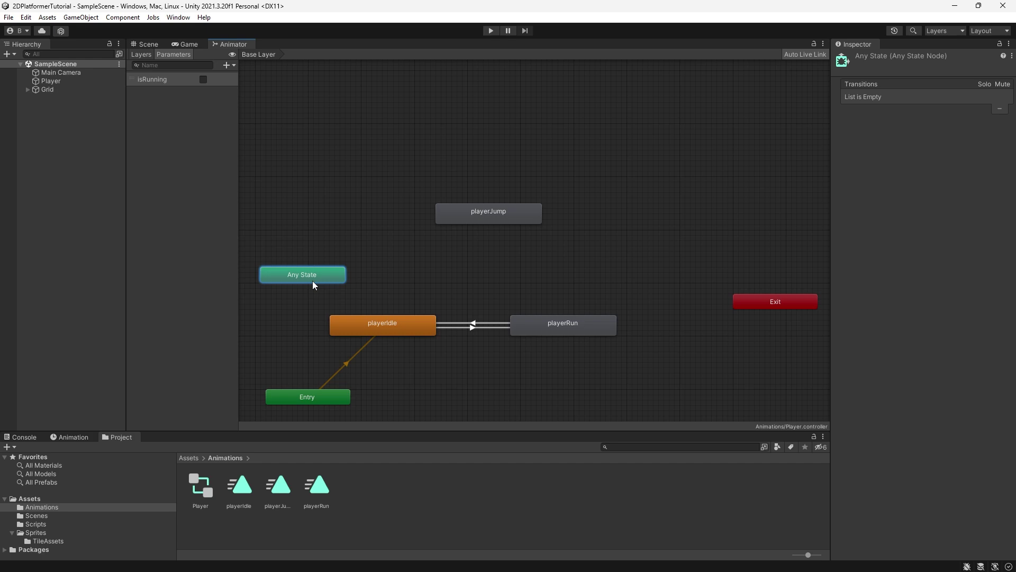
{"action": "left_click_drag", "start_coordinate": [318, 280], "coordinate": [256, 182]}
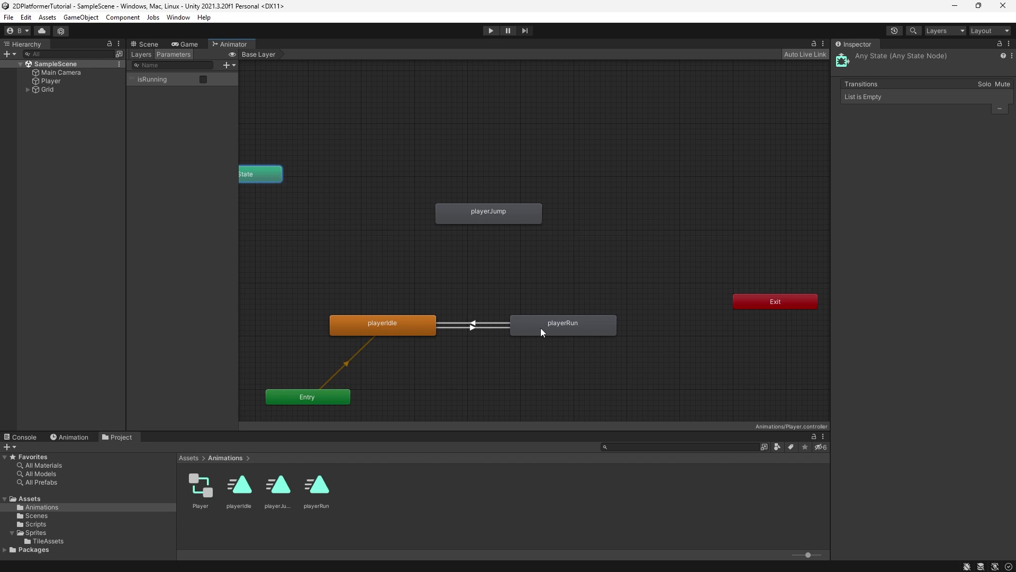
{"action": "left_click_drag", "start_coordinate": [260, 175], "coordinate": [315, 245]}
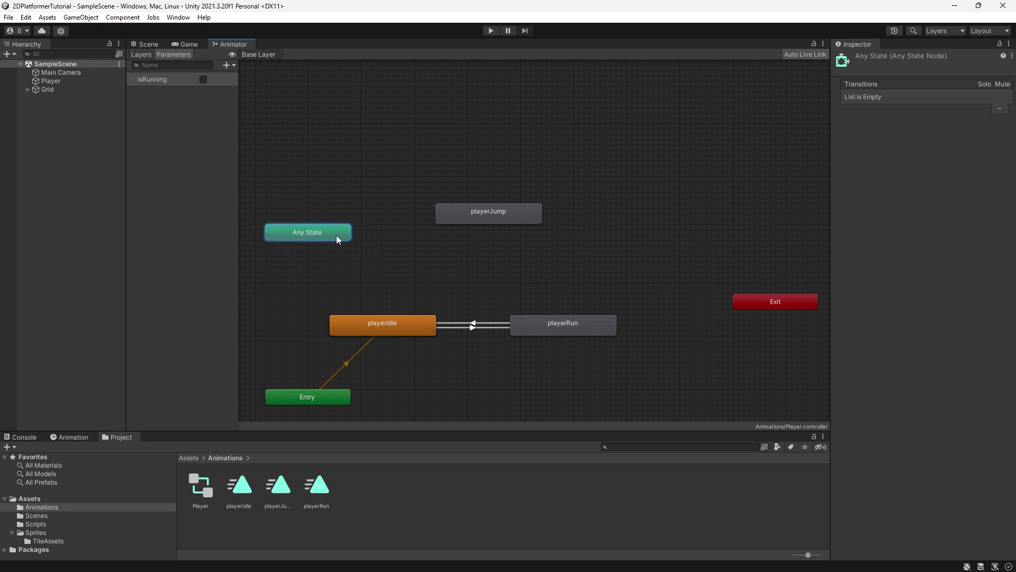
{"action": "key", "text": "ctrl+z"}
{"action": "left_click", "coordinate": [393, 322]}
- Create a playerIdle → playerJump transition and add a bool parameter isJumping
{"action": "right_click", "coordinate": [409, 323]}
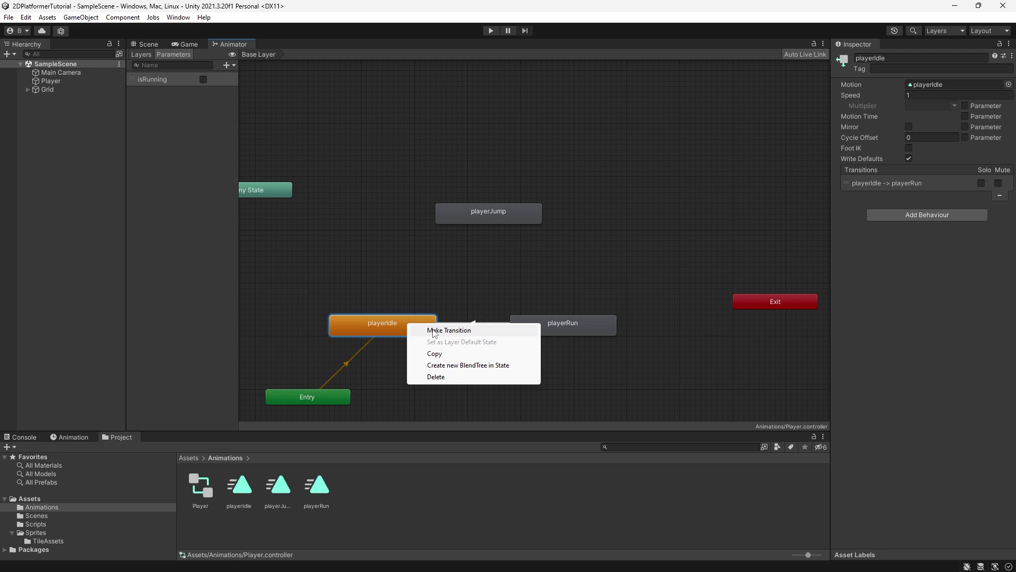
{"action": "left_click", "coordinate": [431, 330]}
{"action": "left_click", "coordinate": [473, 216]}
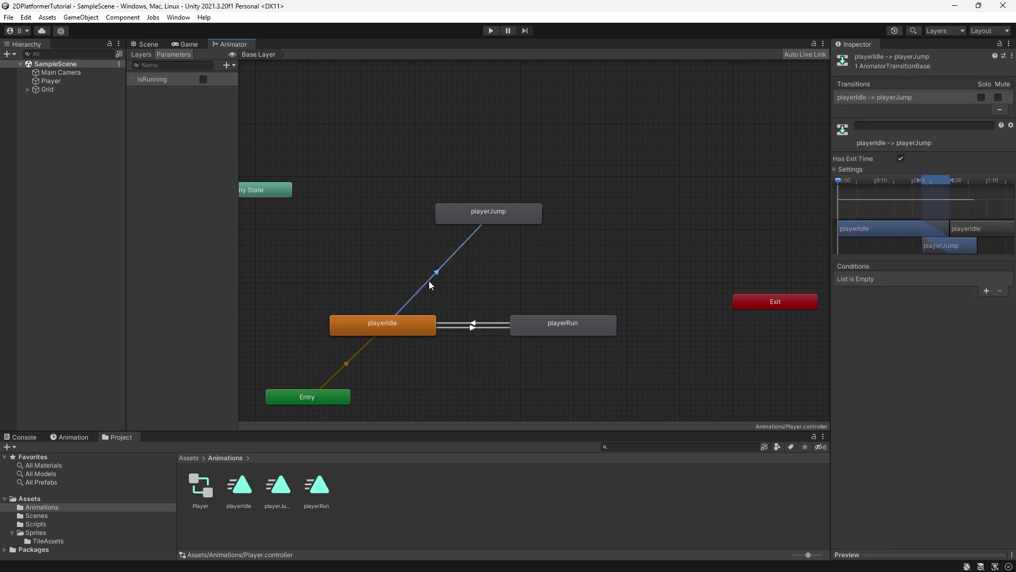
{"action": "left_click", "coordinate": [233, 64]}
{"action": "left_click", "coordinate": [246, 100]}
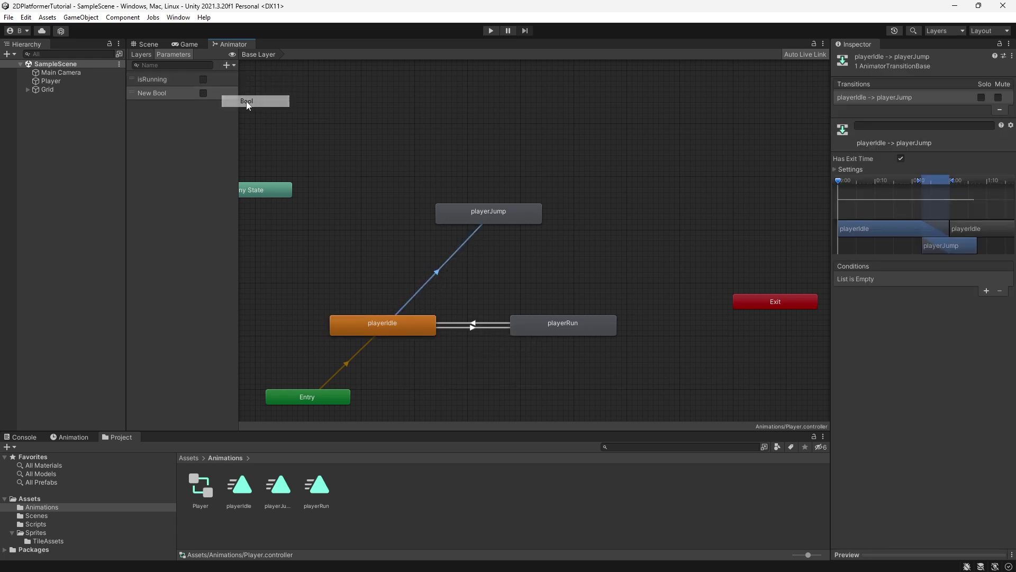
{"action": "type", "text": "isJumping"}
{"action": "key", "text": "Return"}
- Make idle-to-jump instant: no exit time, duration 0, condition isJumping true; begin a playerJump transition
{"action": "left_click_drag", "start_coordinate": [831, 238], "coordinate": [759, 238]}
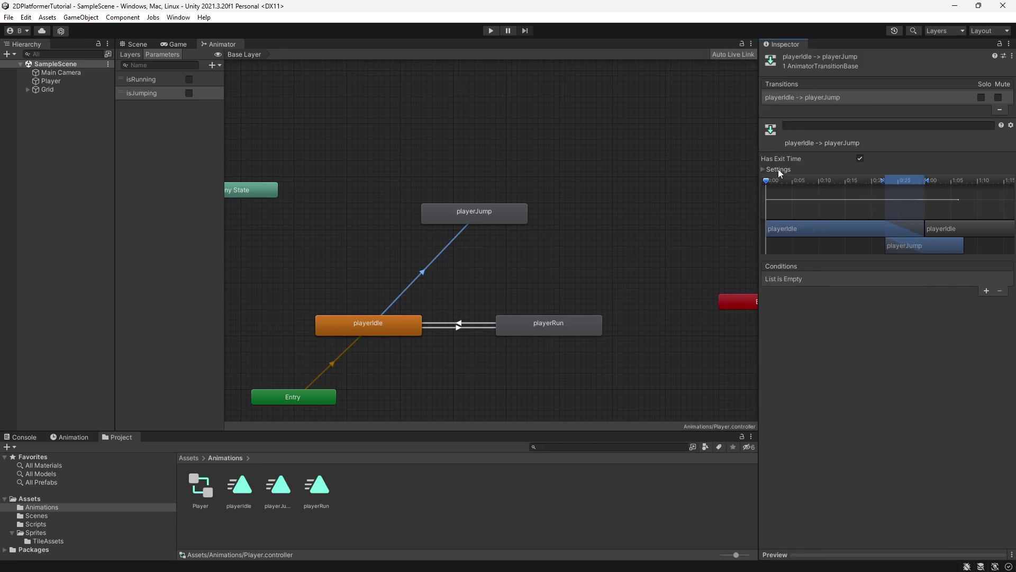
{"action": "left_click", "coordinate": [766, 169]}
{"action": "left_click", "coordinate": [860, 158]}
{"action": "left_click", "coordinate": [879, 201]}
{"action": "type", "text": "0"}
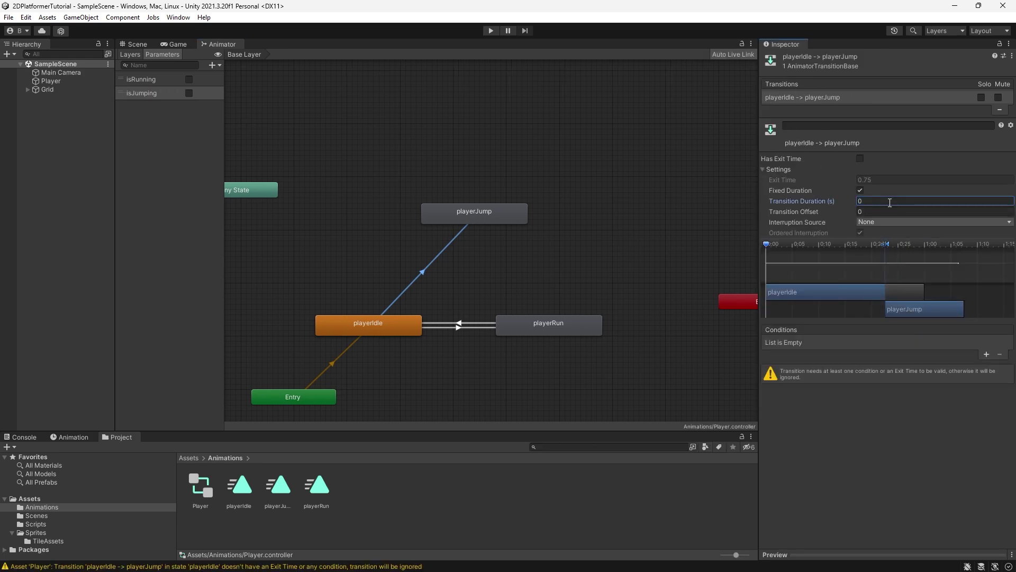
{"action": "left_click", "coordinate": [987, 355]}
{"action": "left_click", "coordinate": [822, 343]}
{"action": "left_click", "coordinate": [805, 385]}
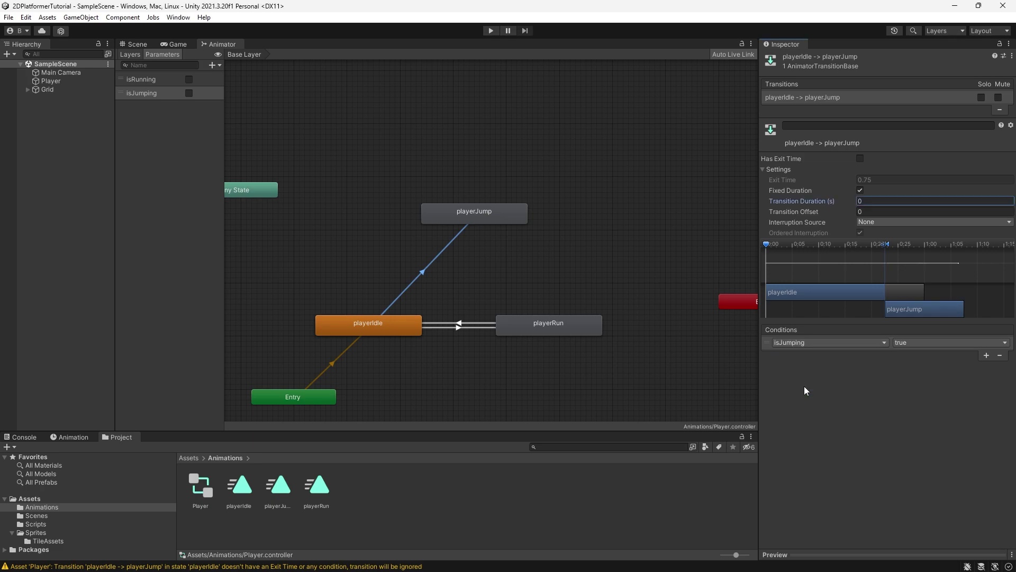
{"action": "left_click", "coordinate": [986, 355]}
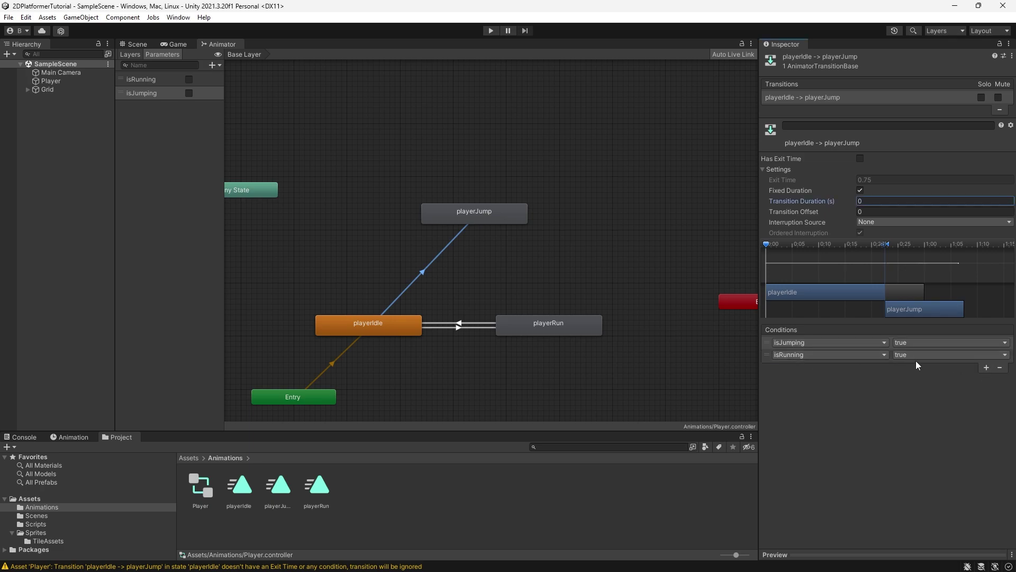
{"action": "left_click", "coordinate": [999, 367]}
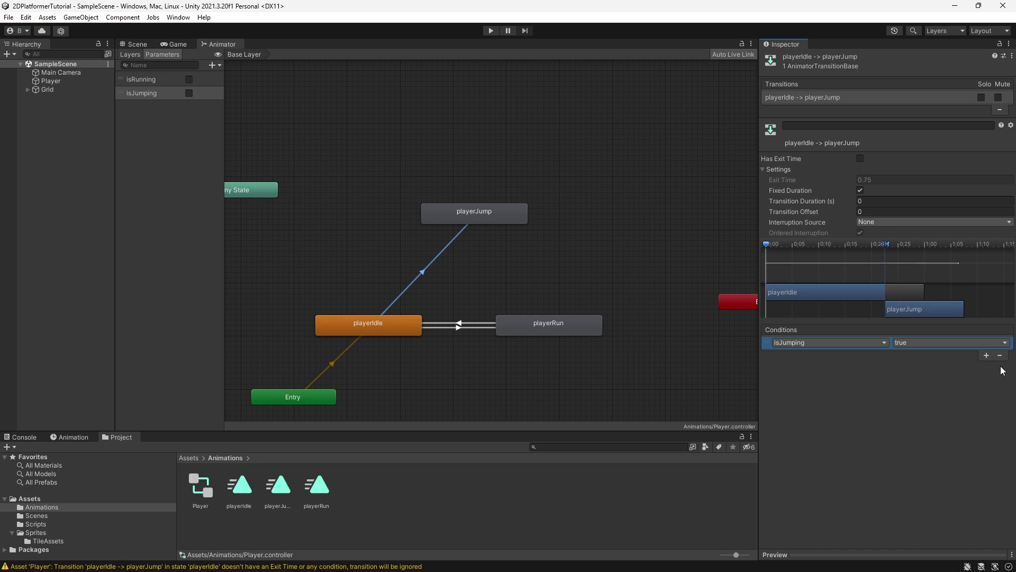
{"action": "right_click", "coordinate": [474, 213]}
{"action": "left_click", "coordinate": [498, 220]}
- Connect playerJump → playerIdle with no exit time, duration 0, isJumping false and isRunning false
{"action": "left_click", "coordinate": [363, 322]}
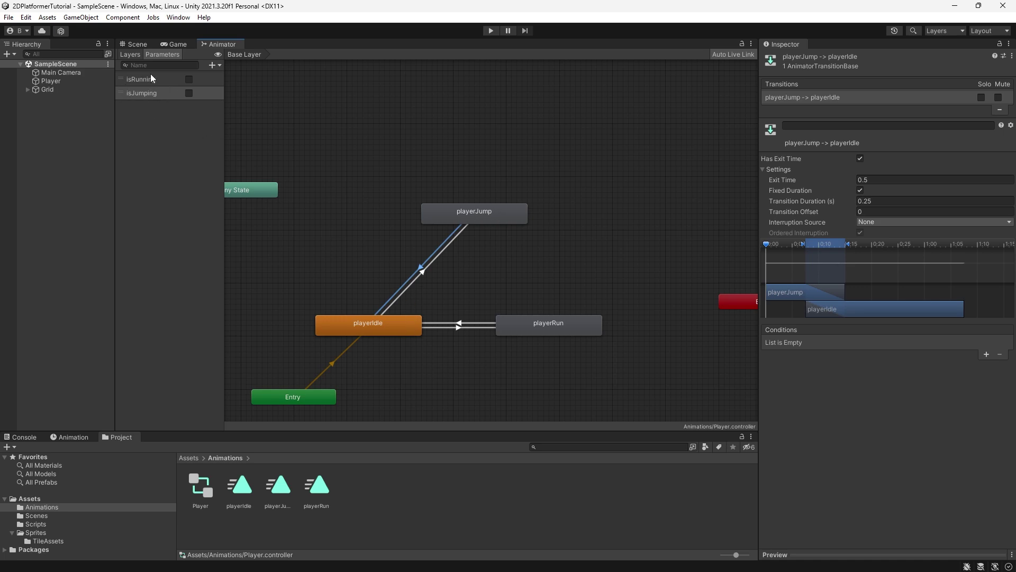
{"action": "left_click", "coordinate": [860, 158]}
{"action": "left_click", "coordinate": [900, 201]}
{"action": "type", "text": "0"}
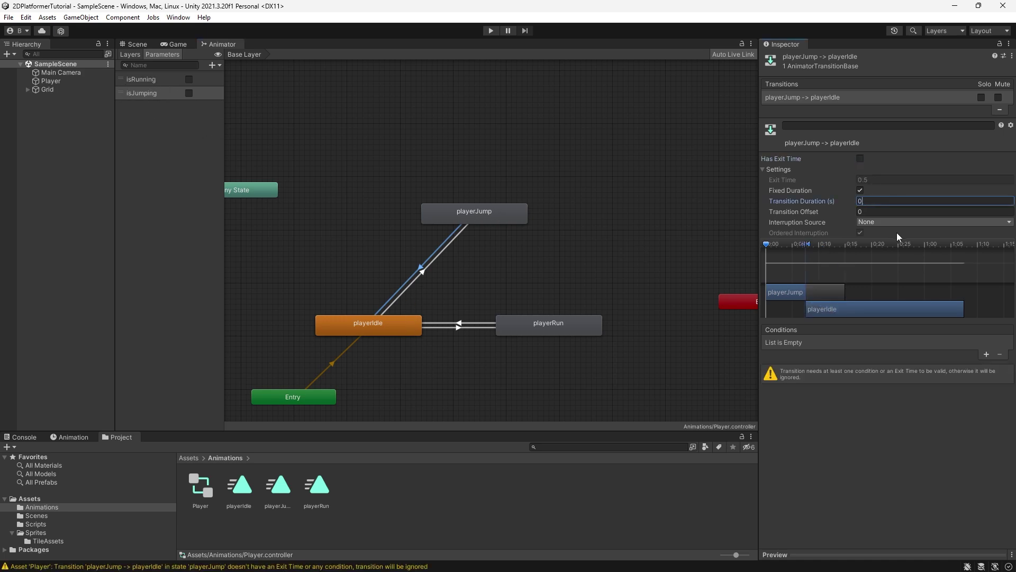
{"action": "left_click", "coordinate": [988, 354]}
{"action": "left_click", "coordinate": [825, 342]}
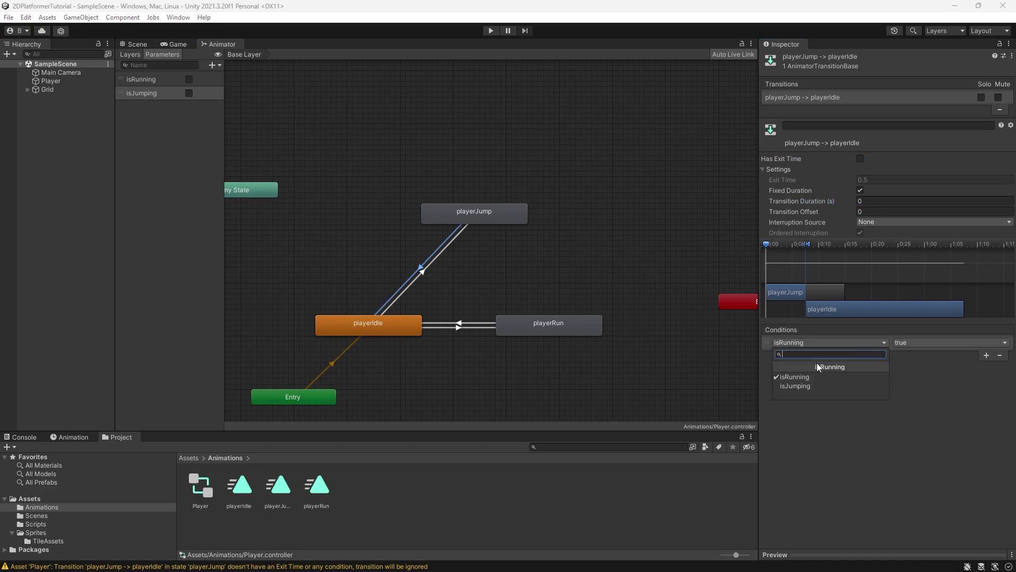
{"action": "left_click", "coordinate": [817, 365]}
{"action": "left_click", "coordinate": [911, 341]}
{"action": "left_click", "coordinate": [920, 366]}
{"action": "left_click", "coordinate": [986, 355]}
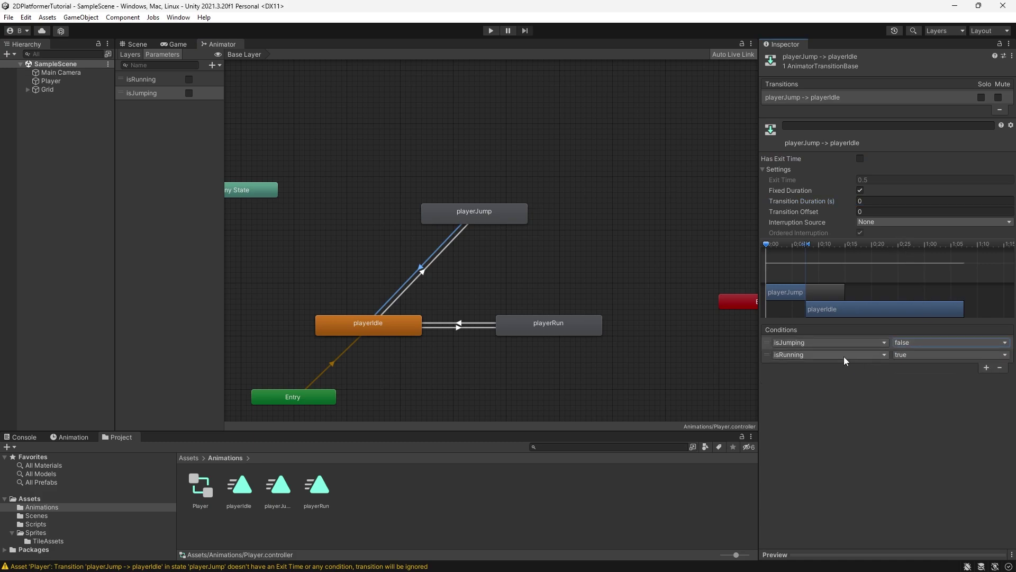
{"action": "left_click", "coordinate": [916, 354]}
{"action": "left_click", "coordinate": [921, 379]}
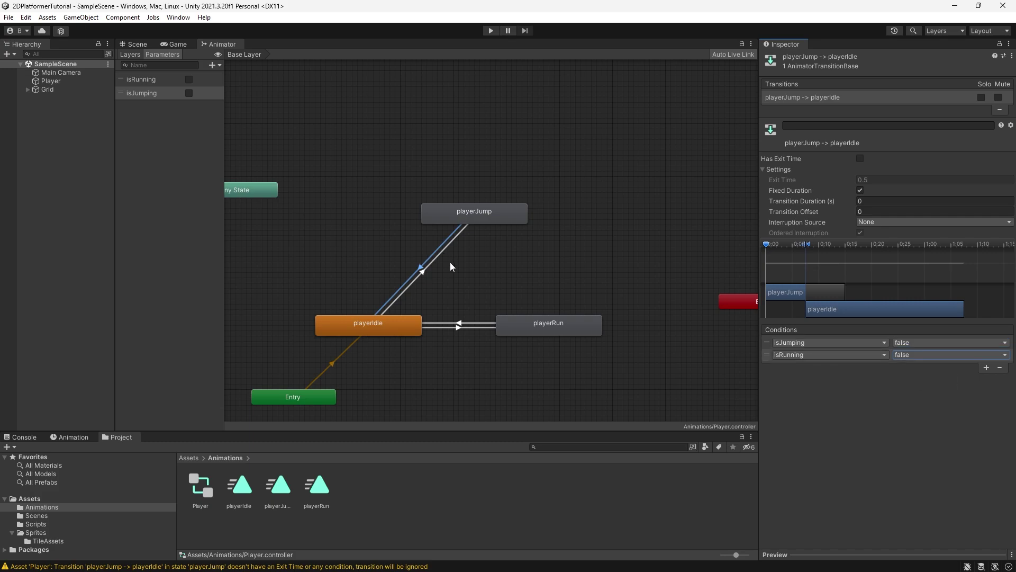
- Add a playerRun → playerJump transition without exit time and give it a condition
{"action": "right_click", "coordinate": [551, 327]}
{"action": "left_click", "coordinate": [577, 333]}
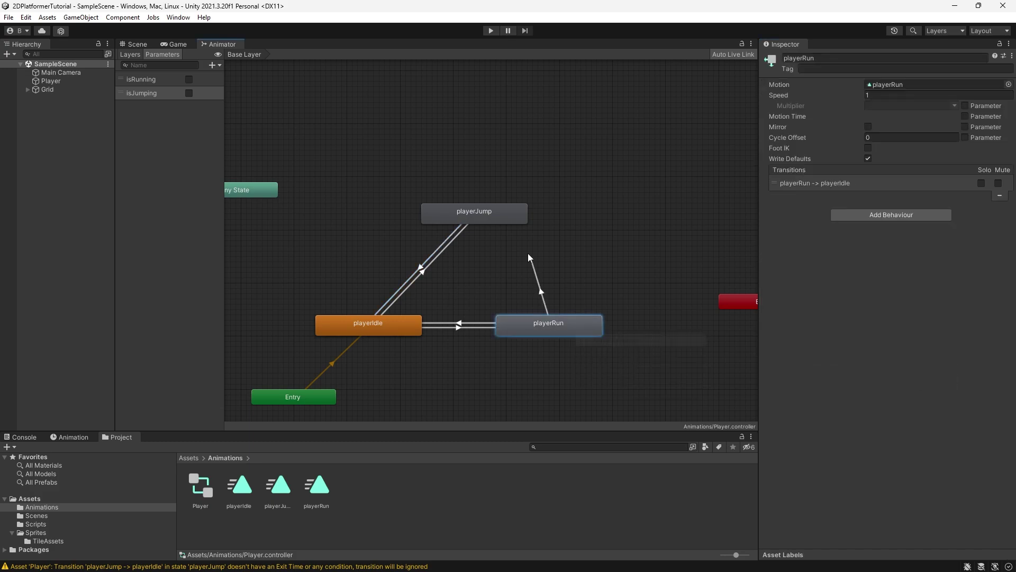
{"action": "left_click", "coordinate": [492, 214]}
{"action": "left_click", "coordinate": [860, 158]}
{"action": "left_click", "coordinate": [987, 354]}
- Add playerJump → playerRun with no exit time, duration 0, isRunning true and isJumping false
{"action": "right_click", "coordinate": [476, 213]}
{"action": "left_click", "coordinate": [501, 219]}
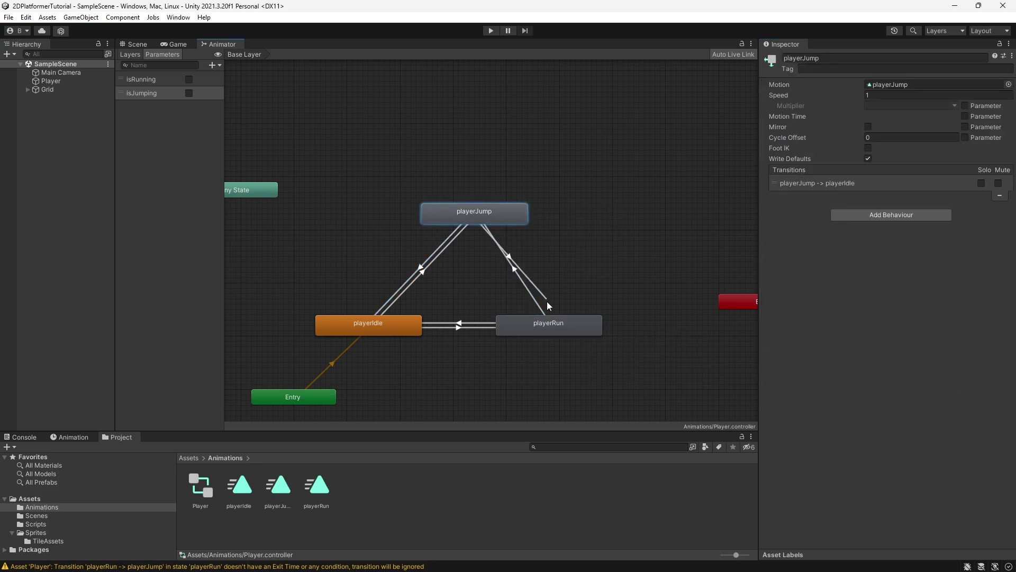
{"action": "left_click", "coordinate": [548, 324]}
{"action": "left_click", "coordinate": [860, 159]}
{"action": "left_click", "coordinate": [885, 201]}
{"action": "type", "text": "0"}
{"action": "left_click", "coordinate": [987, 354]}
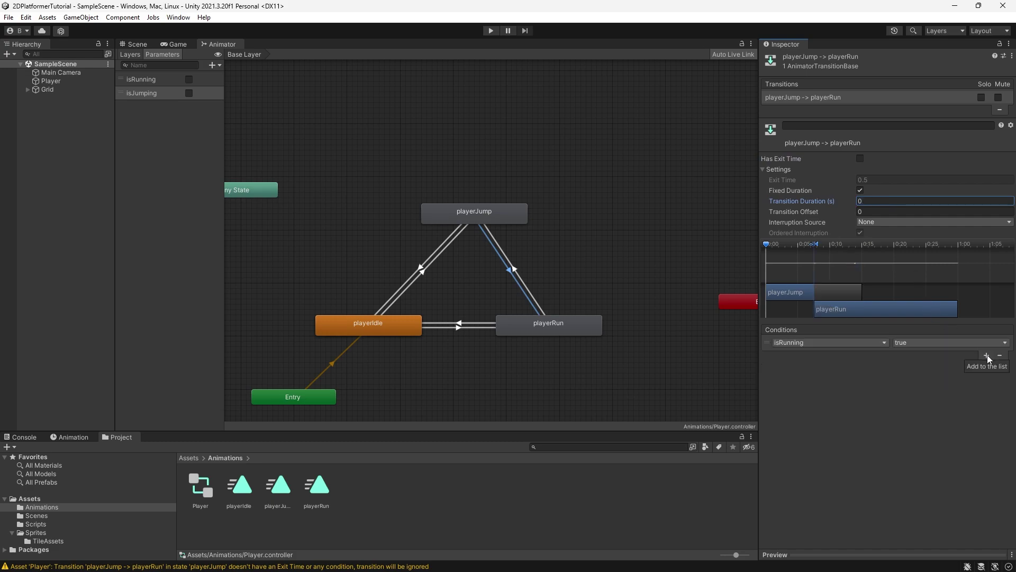
{"action": "left_click", "coordinate": [987, 354]}
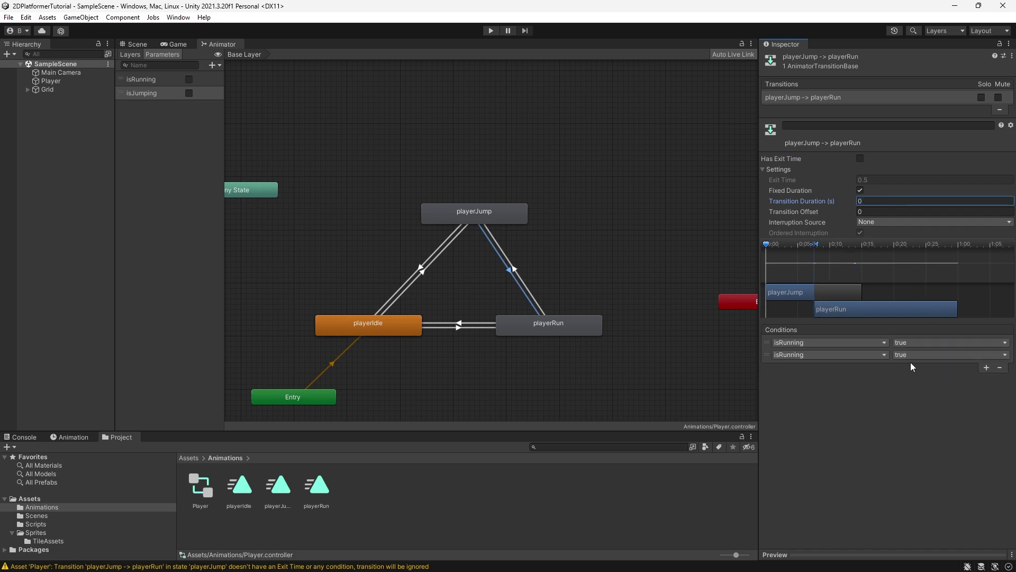
{"action": "left_click", "coordinate": [829, 355]}
{"action": "left_click", "coordinate": [831, 398]}
{"action": "left_click", "coordinate": [936, 356]}
{"action": "left_click", "coordinate": [920, 378]}
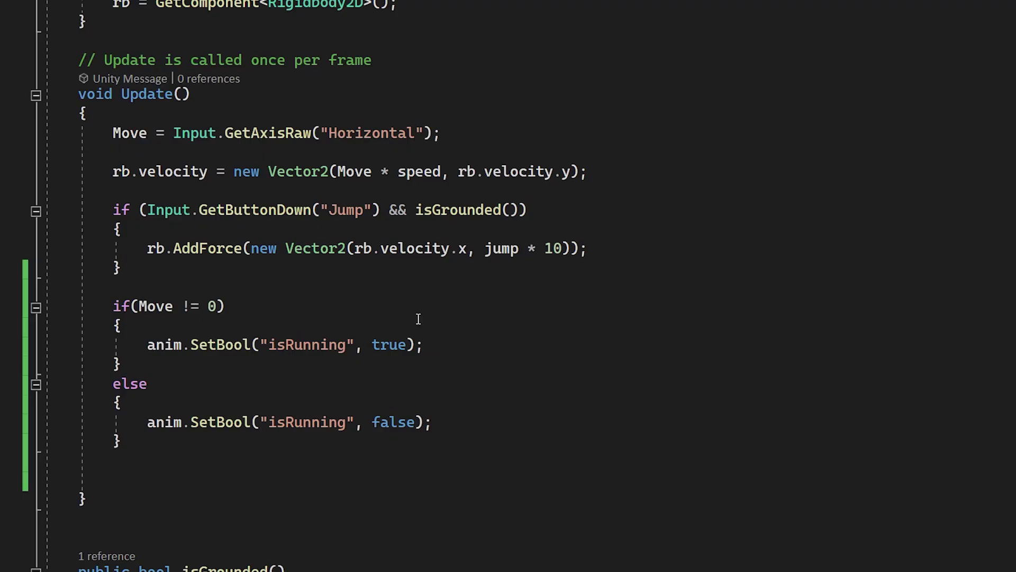
- Add anim.SetBool("isJumping", !isGrounded()); as the last line of Update
{"action": "scroll", "coordinate": [420, 321], "scroll_direction": "down", "scroll_amount": 3}
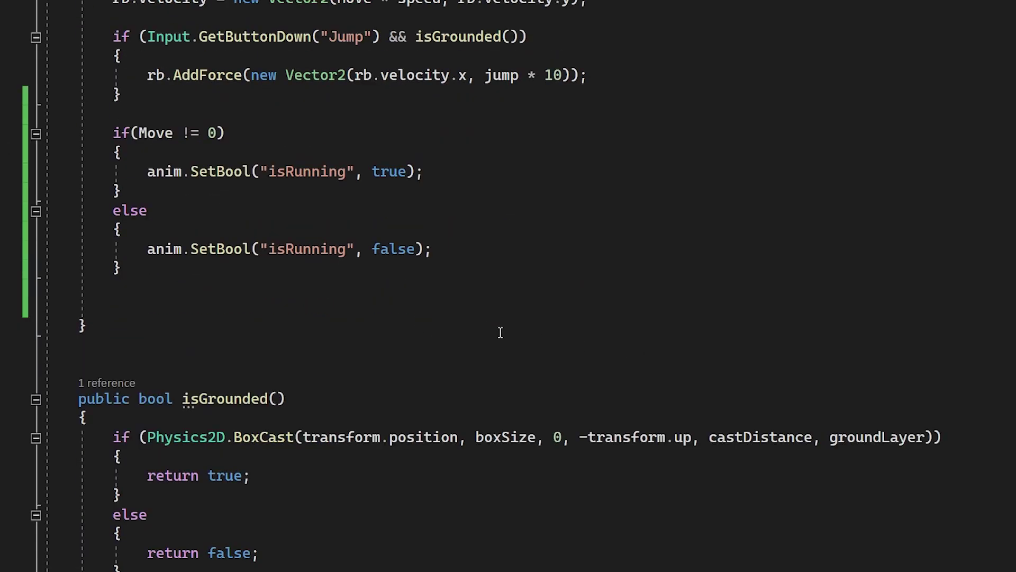
{"action": "left_click", "coordinate": [379, 310]}
{"action": "left_click_drag", "start_coordinate": [182, 399], "coordinate": [330, 393]}
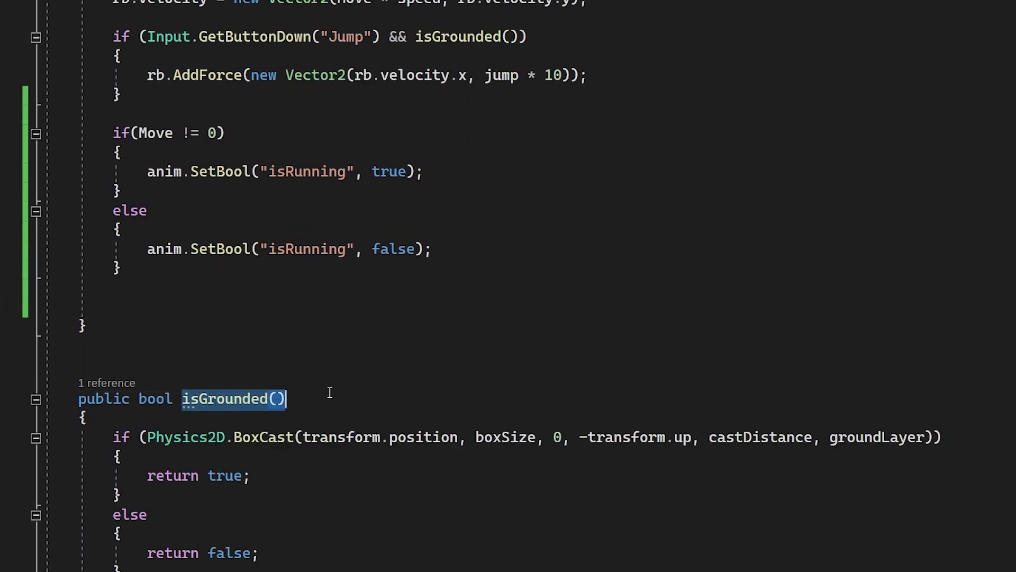
{"action": "left_click", "coordinate": [347, 307]}
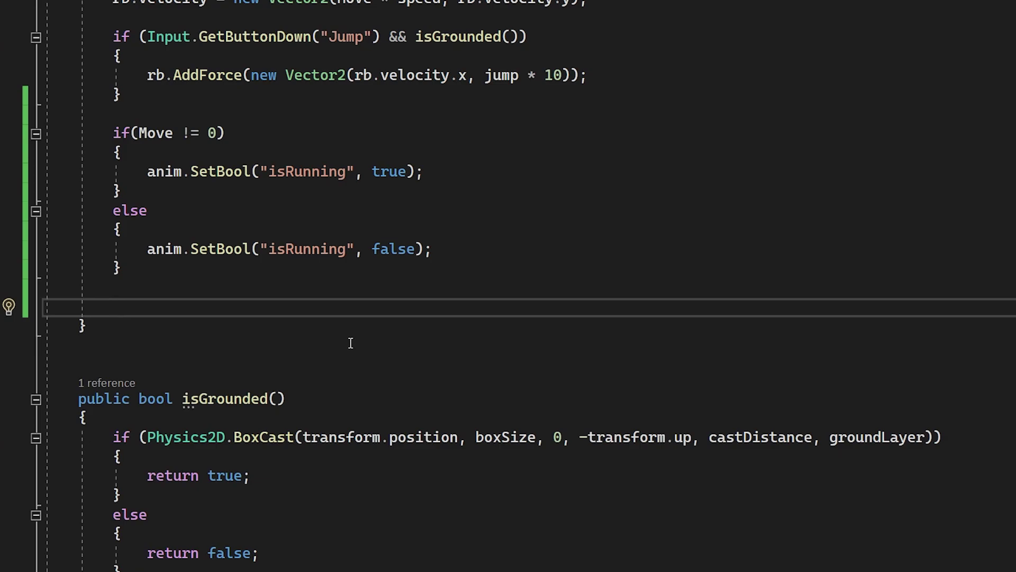
{"action": "type", "text": "anim"}
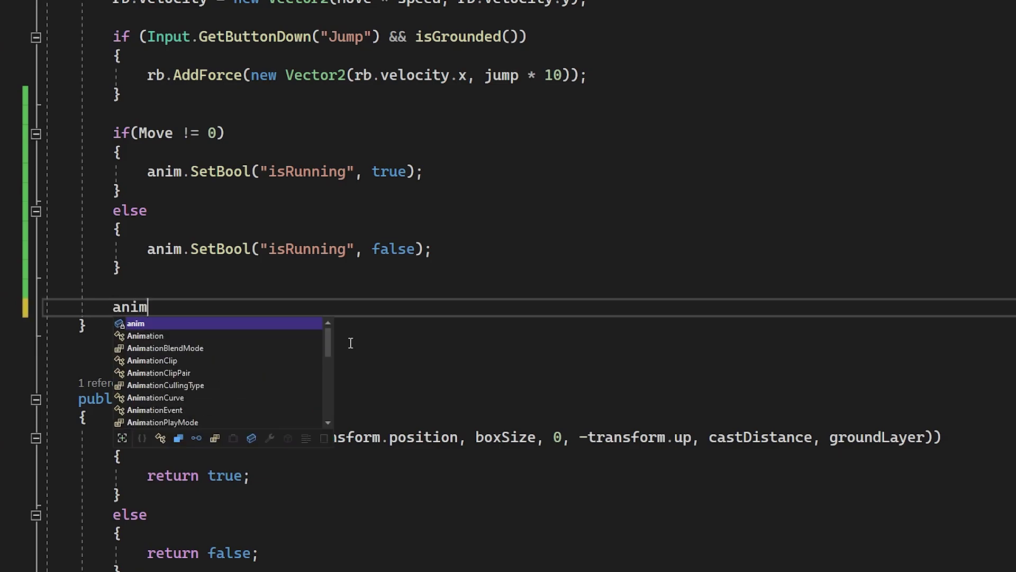
{"action": "type", "text": ".setBool(\"isJumping\", "}
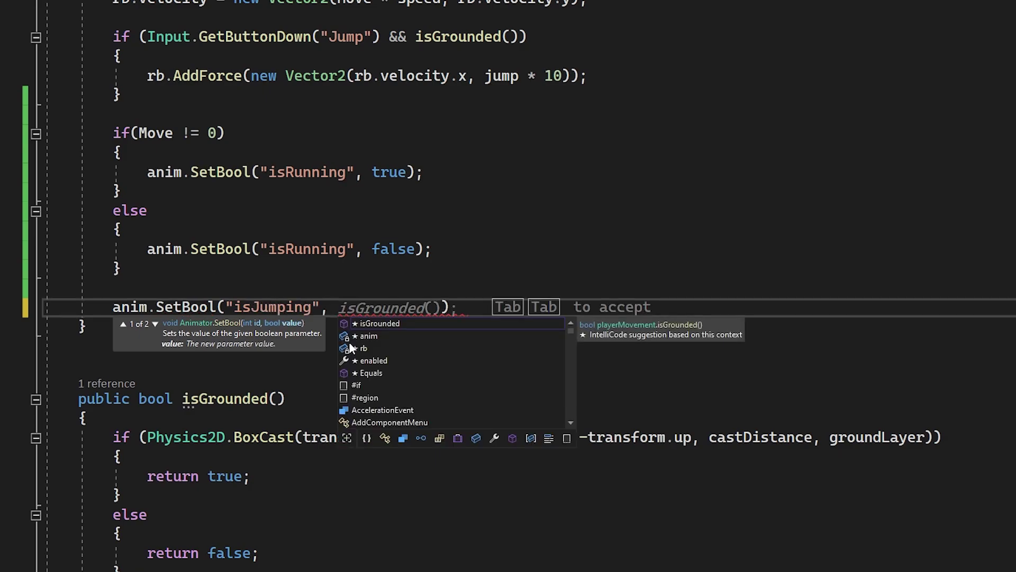
{"action": "type", "text": "!isGrounded"}
{"action": "key", "text": "Tab"}
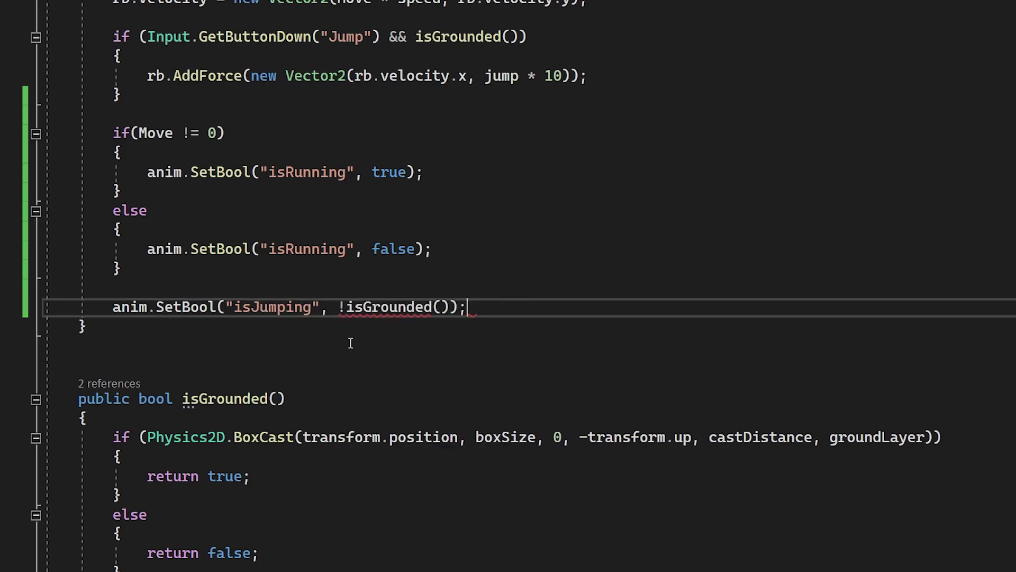
{"action": "scroll", "coordinate": [351, 343], "scroll_direction": "down", "scroll_amount": 1}
{"action": "left_click", "coordinate": [336, 277]}
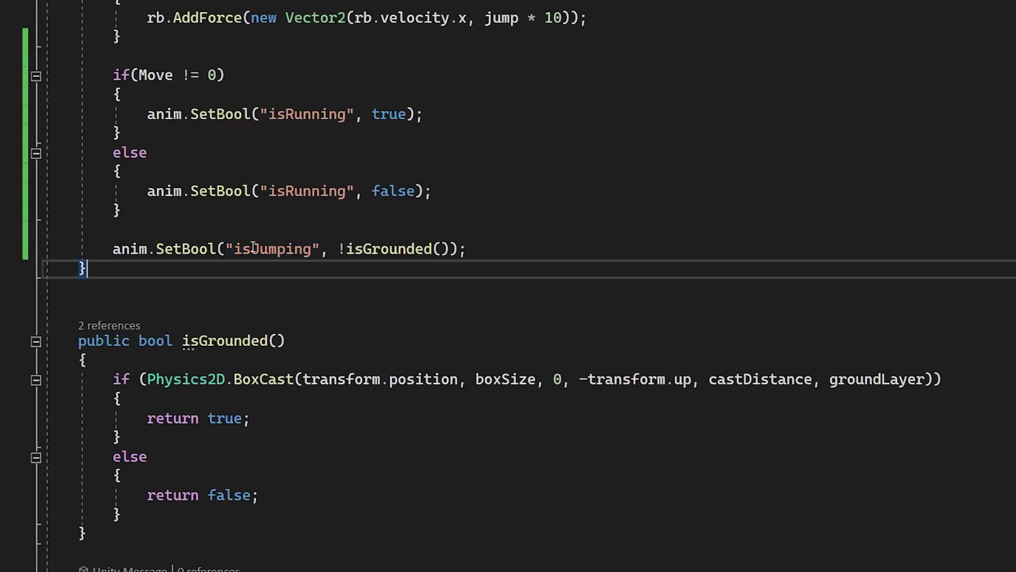
{"action": "left_click_drag", "start_coordinate": [347, 250], "coordinate": [432, 250]}
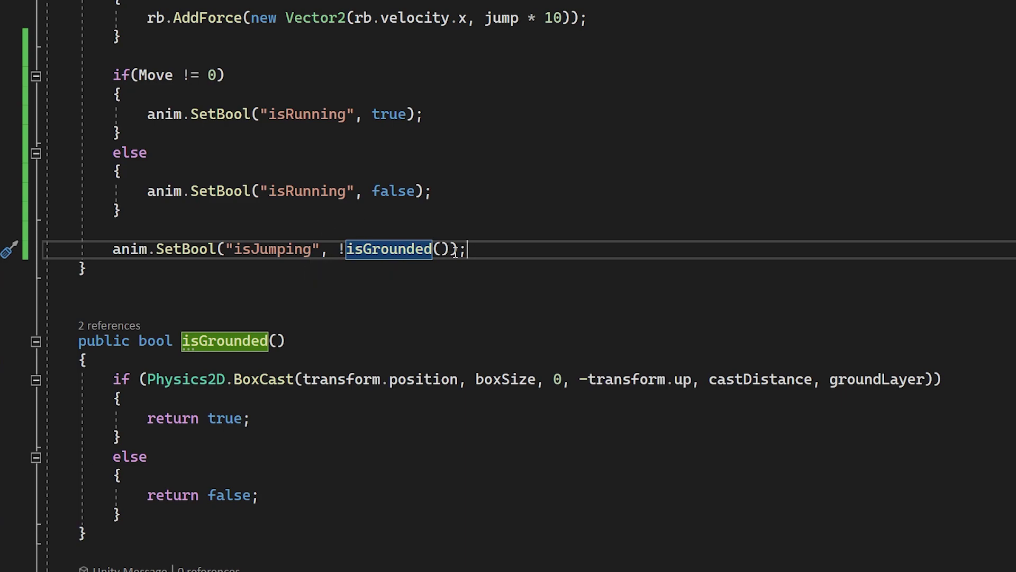
{"action": "left_click_drag", "start_coordinate": [345, 250], "coordinate": [435, 248]}
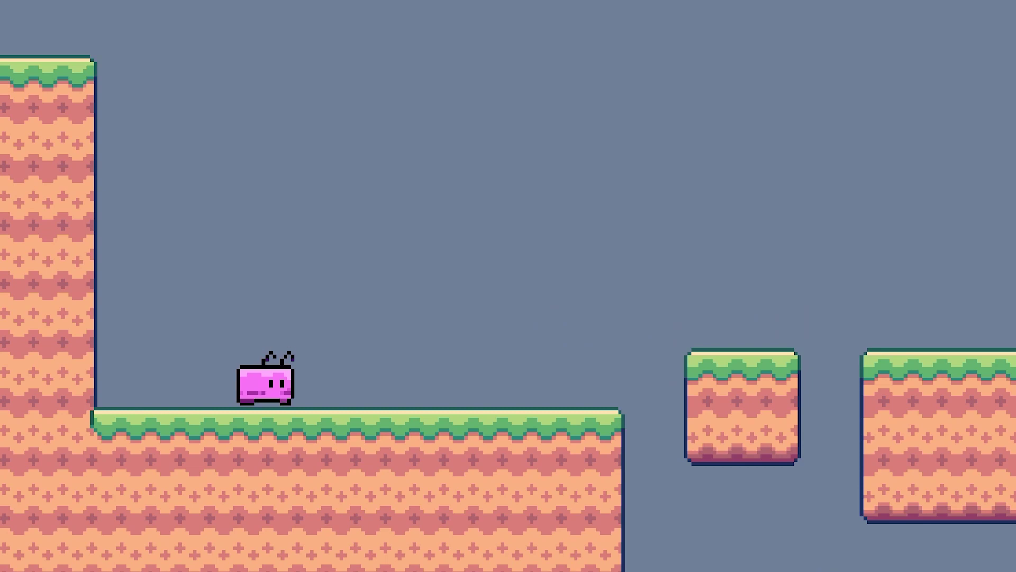
- Run the character right and left, then jump it off the platform twice
{"action": "key", "text": "Right"}
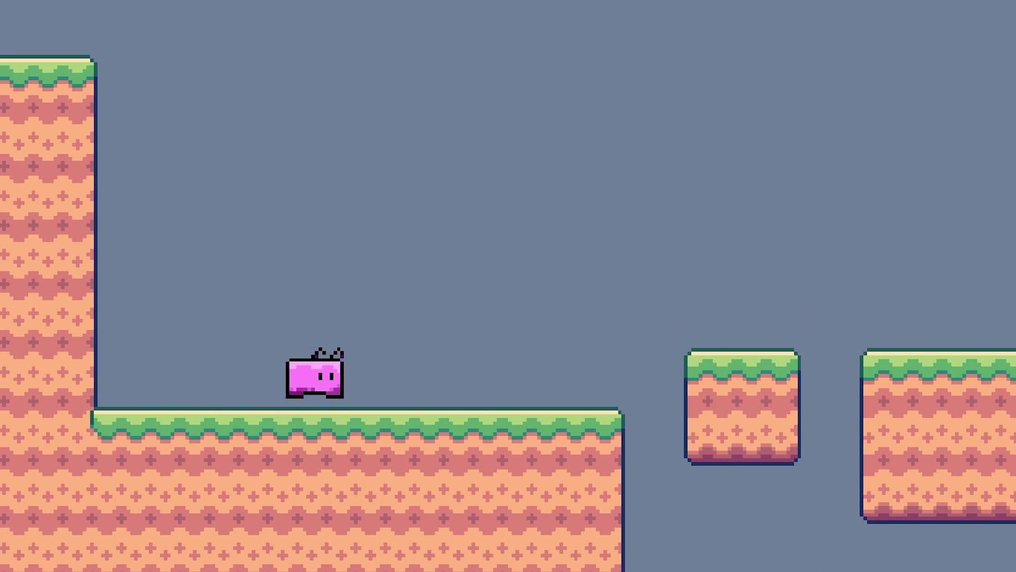
{"action": "key", "text": "Right"}
{"action": "key", "text": "space"}
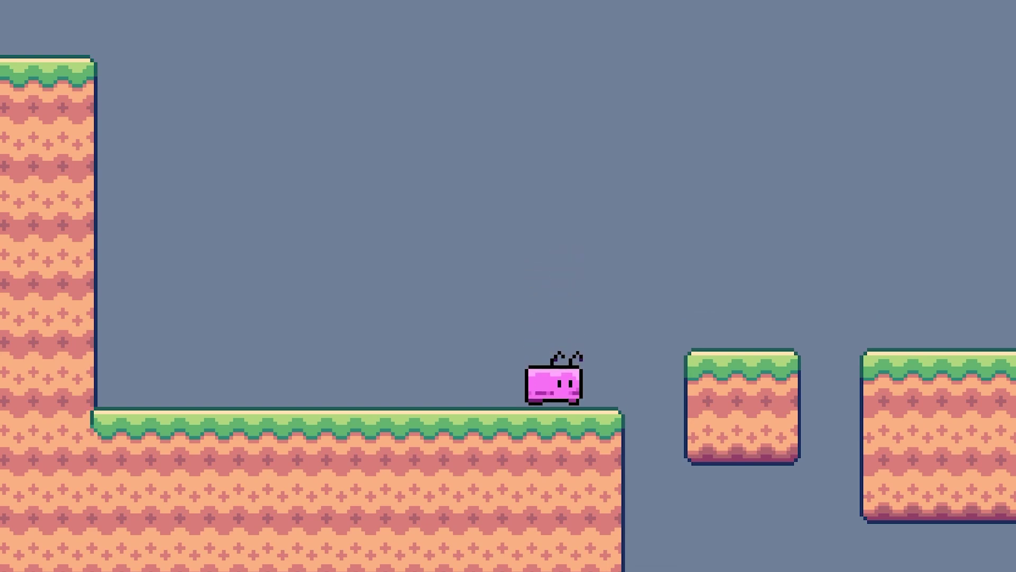
{"action": "key", "text": "Left"}
{"action": "key", "text": "Right"}
{"action": "key", "text": "space"}
{"action": "key", "text": "Right"}
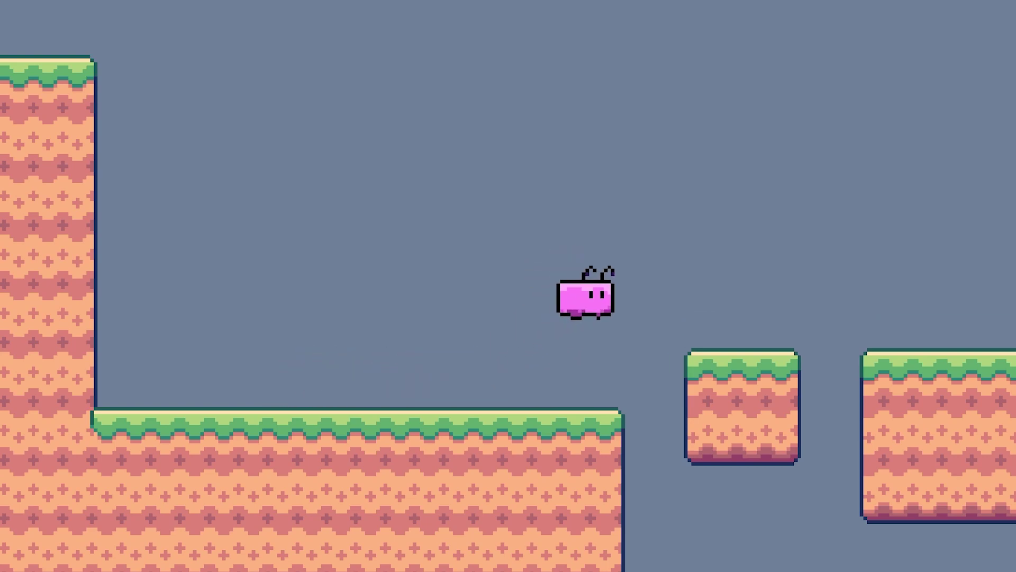
{"action": "key", "text": "space"}
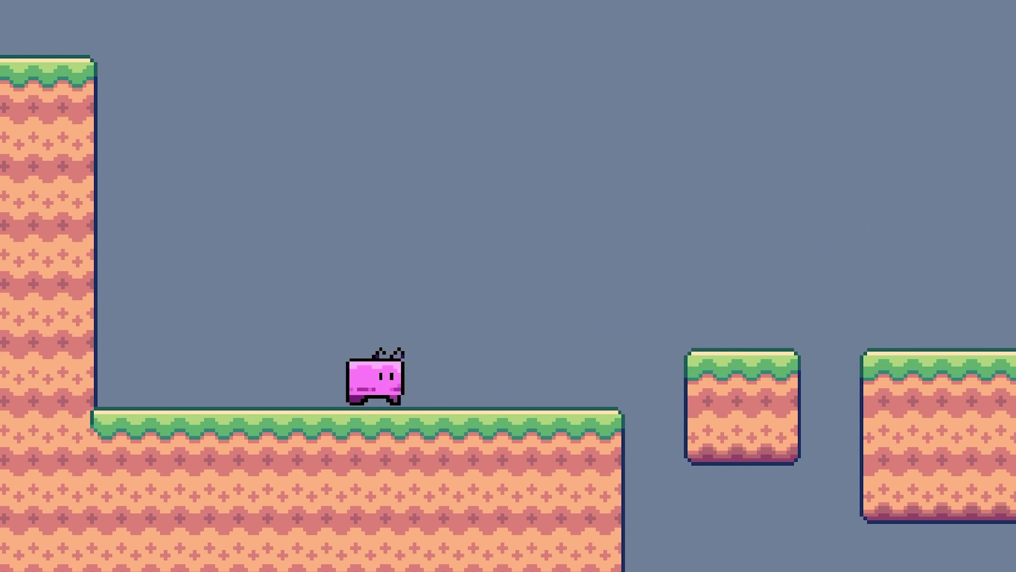
- Run back and forth and jump the character toward the left wall
{"action": "key", "text": "Right"}
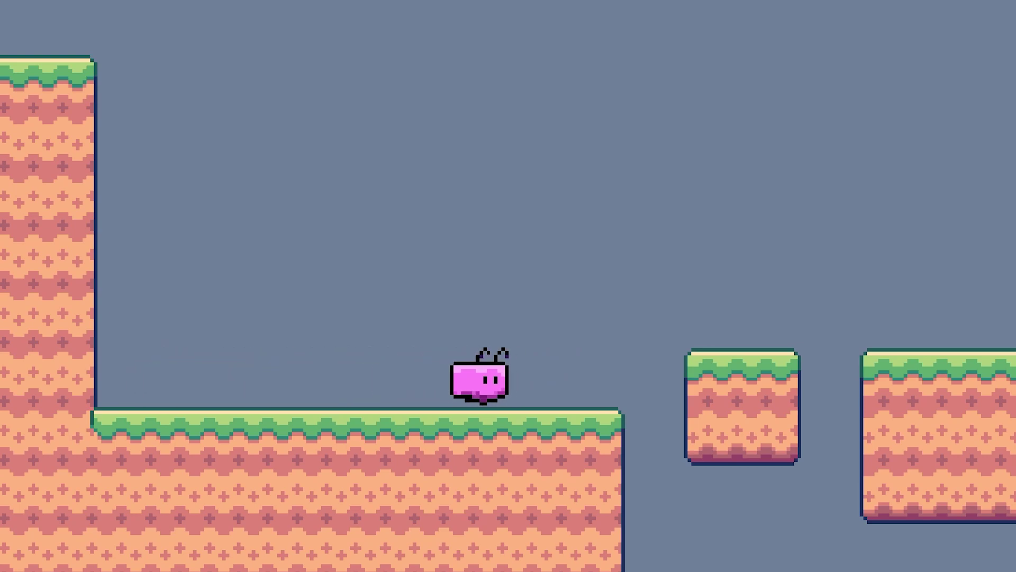
{"action": "key", "text": "Left"}
{"action": "key", "text": "space"}
{"action": "key", "text": "Right"}
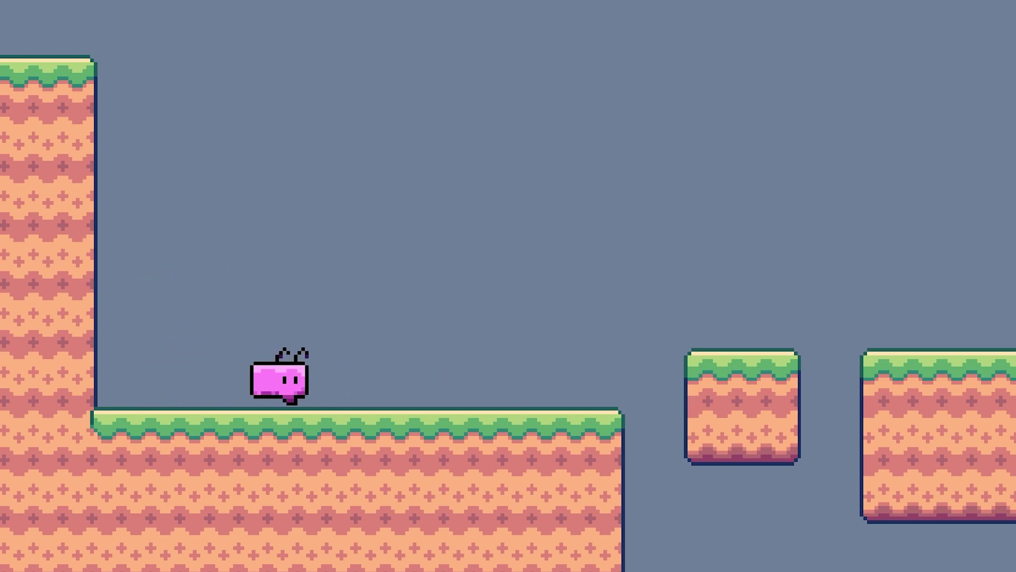
{"action": "key", "text": "Left"}
{"action": "key", "text": "space"}
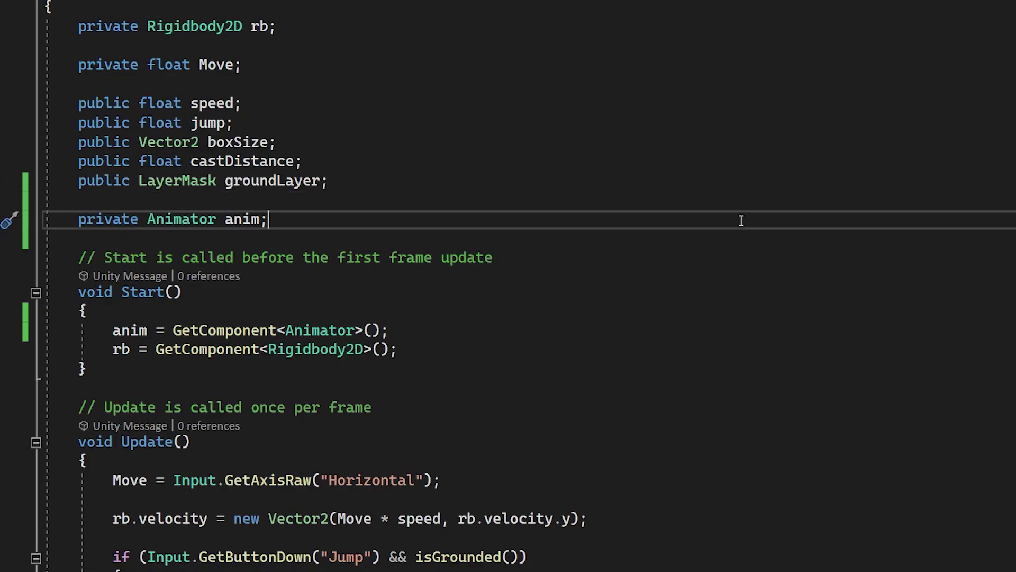
- Declare a private bool isFacingRight field below the anim field
{"action": "key", "text": "Return"}
{"action": "key", "text": "Return"}
{"action": "type", "text": "pri"}
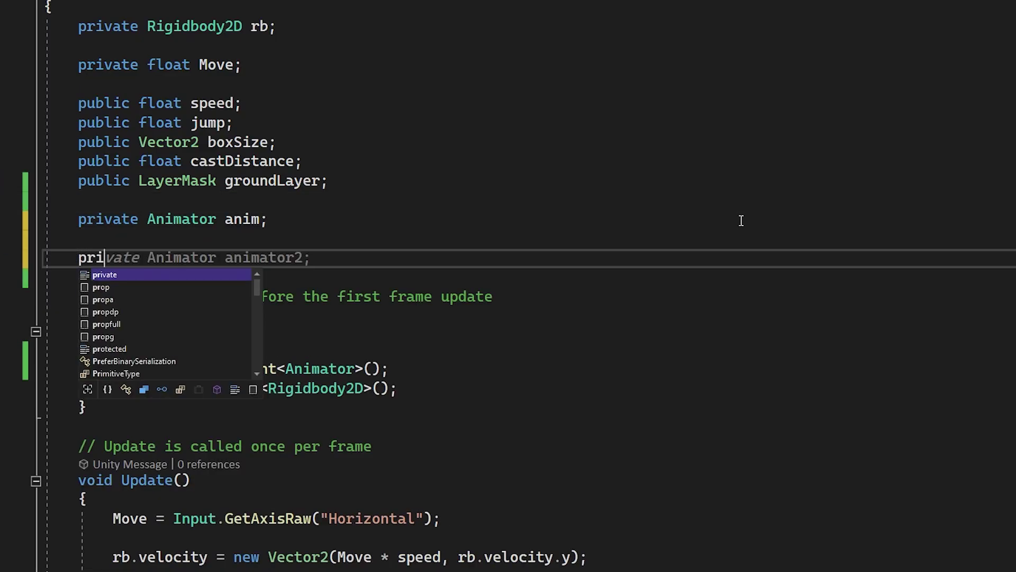
{"action": "type", "text": "vate bool isFcaingRight"}
{"action": "key", "text": "BackSpace"}
{"action": "key", "text": "BackSpace"}
{"action": "key", "text": "BackSpace"}
{"action": "key", "text": "BackSpace"}
{"action": "key", "text": "BackSpace"}
{"action": "key", "text": "BackSpace"}
{"action": "key", "text": "BackSpace"}
{"action": "key", "text": "BackSpace"}
{"action": "key", "text": "BackSpace"}
{"action": "key", "text": "BackSpace"}
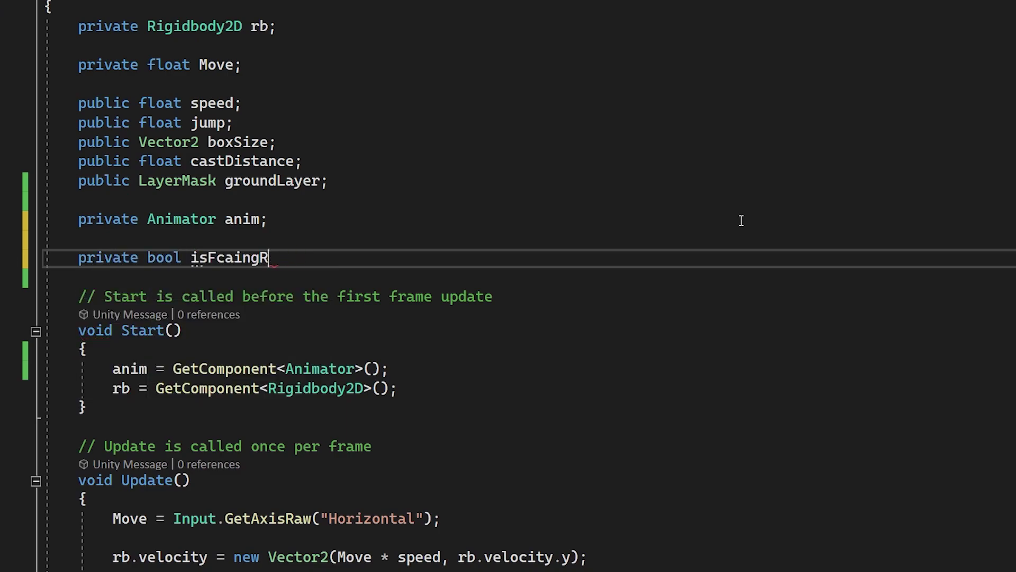
{"action": "type", "text": "acingRight;"}
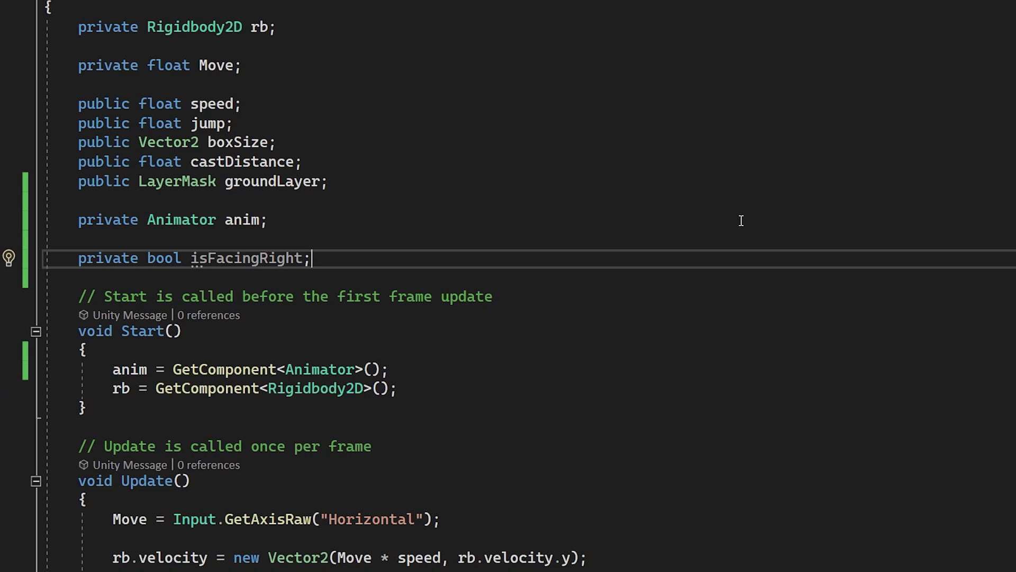
- Add a public void Flip() method below Update that sets isFacingRight = !isFacingRight
{"action": "scroll", "coordinate": [741, 221], "scroll_direction": "down", "scroll_amount": 15}
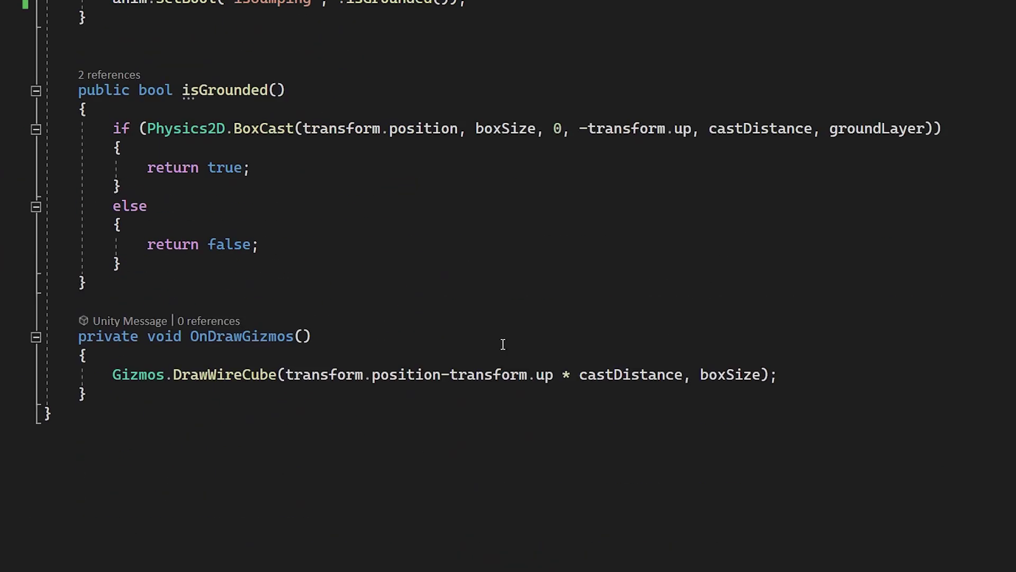
{"action": "scroll", "coordinate": [503, 344], "scroll_direction": "up", "scroll_amount": 5}
{"action": "left_click", "coordinate": [294, 313]}
{"action": "key", "text": "Return"}
{"action": "key", "text": "Return"}
{"action": "type", "text": "public void"}
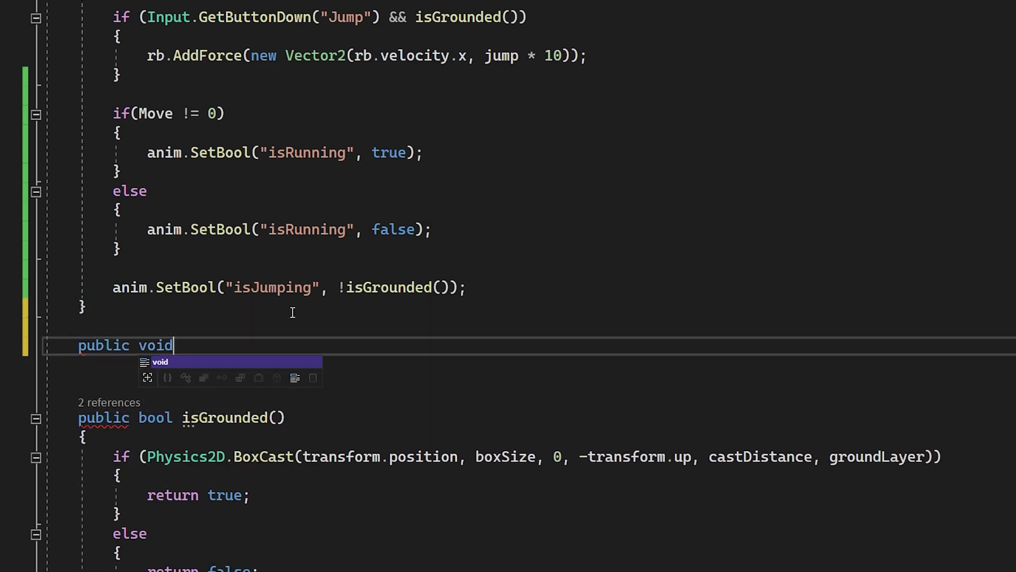
{"action": "type", "text": " Flip()"}
{"action": "key", "text": "Return"}
{"action": "type", "text": "{"}
{"action": "key", "text": "Return"}
{"action": "scroll", "coordinate": [574, 290], "scroll_direction": "down", "scroll_amount": 1}
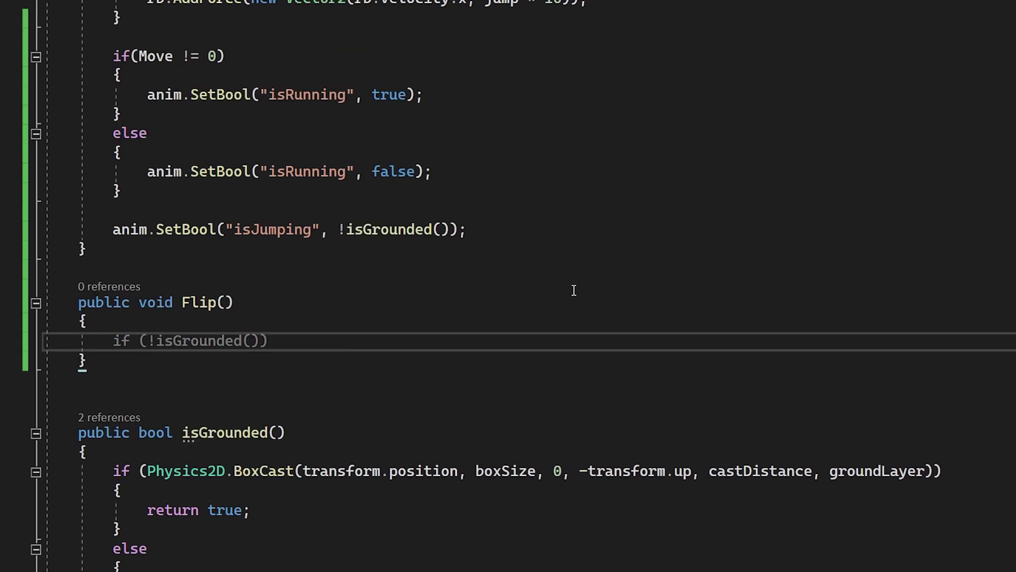
{"action": "type", "text": "isFacingRight"}
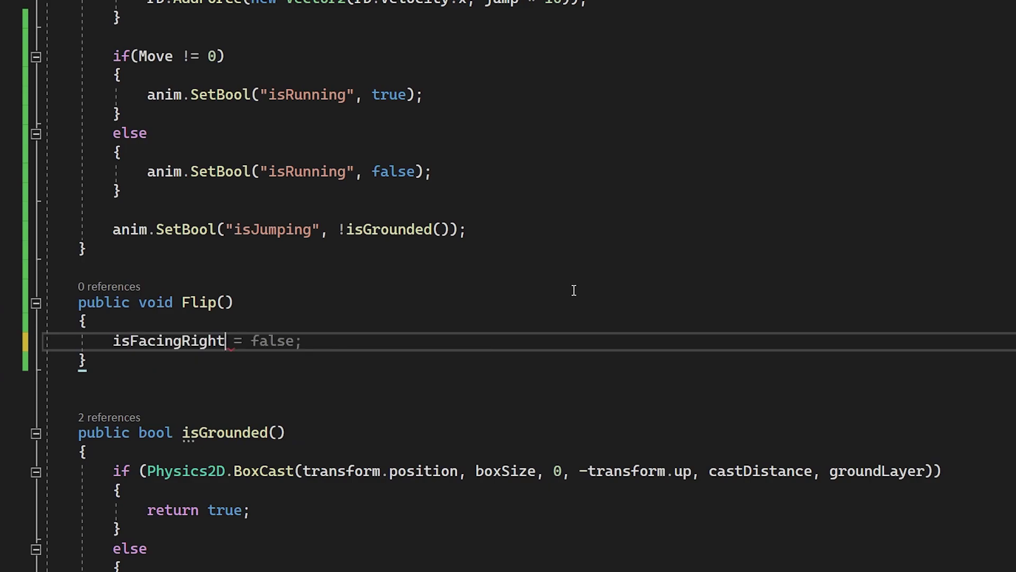
{"action": "type", "text": " = !isFacingRight;"}
{"action": "key", "text": "Return"}
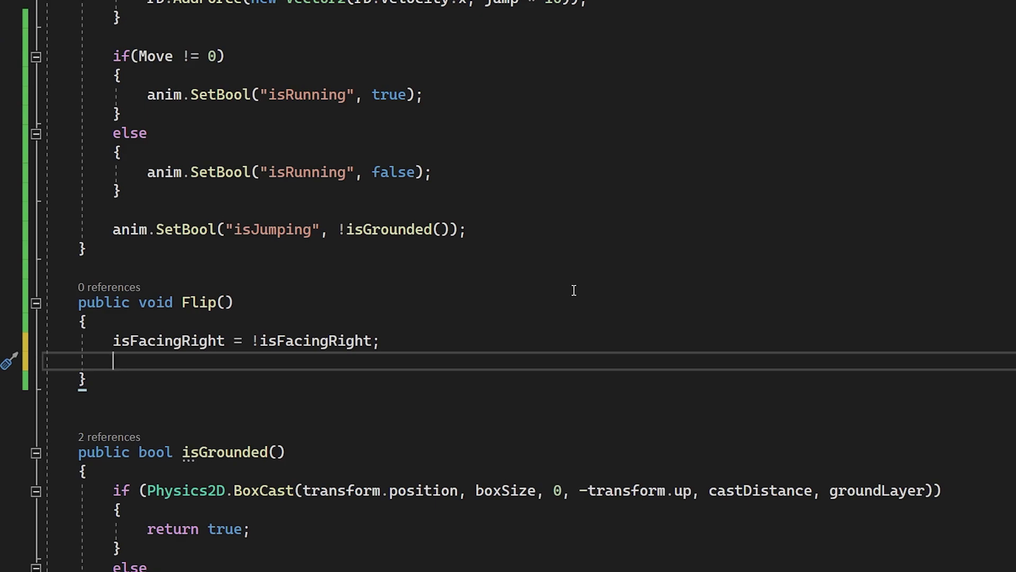
- In Flip, copy transform.localScale, multiply its x by -1f, and assign it back
{"action": "type", "text": "Vector3 local"}
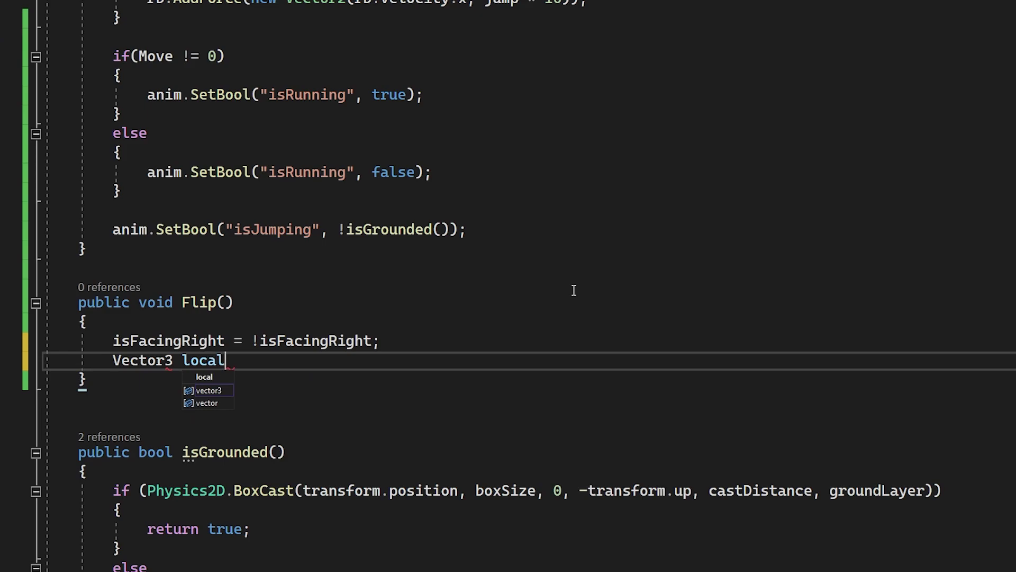
{"action": "type", "text": "Scale = tra"}
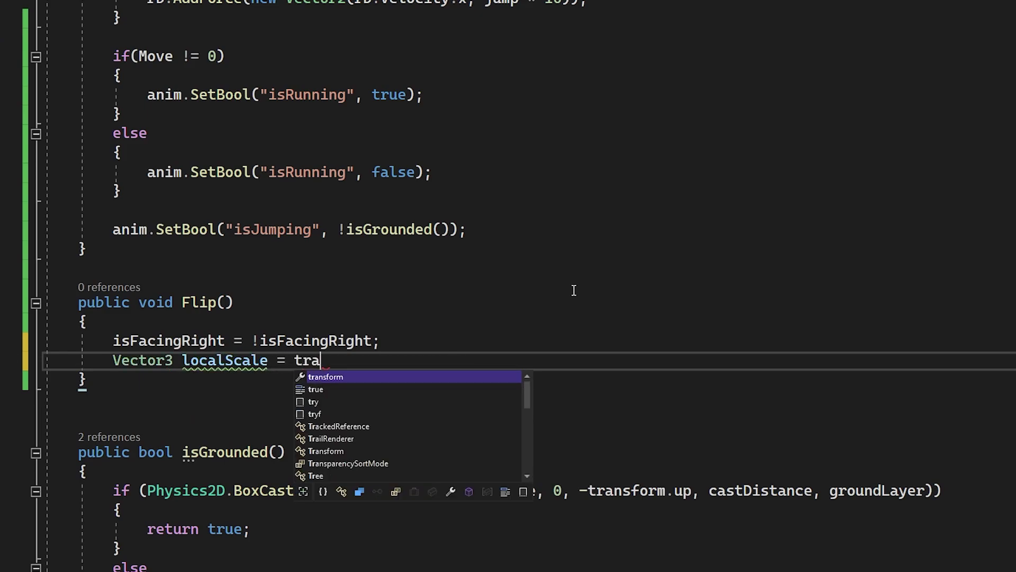
{"action": "type", "text": "nsform.loc"}
{"action": "key", "text": "Down"}
{"action": "key", "text": "Down"}
{"action": "key", "text": "Down"}
{"action": "type", "text": "alScale;"}
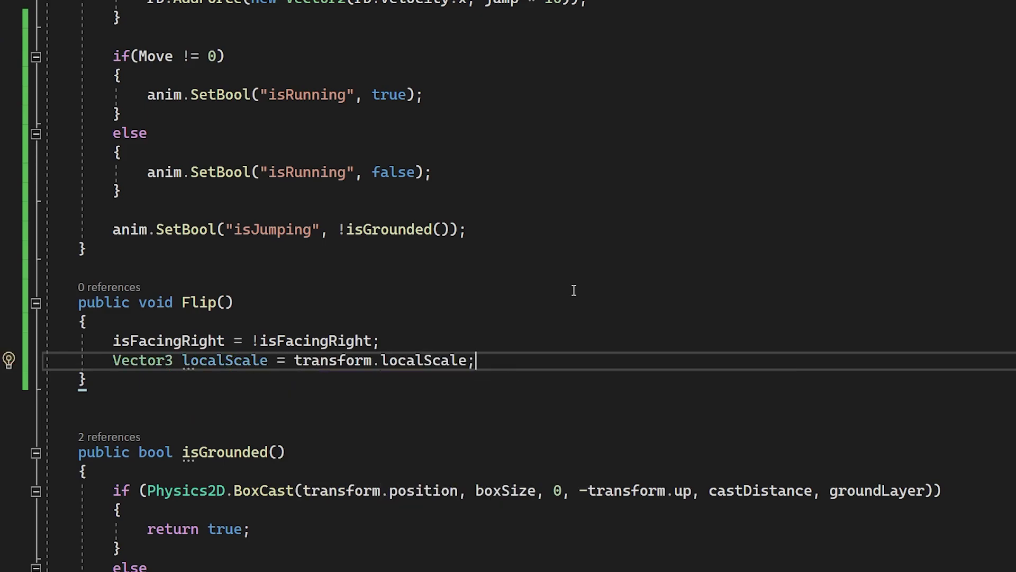
{"action": "key", "text": "Return"}
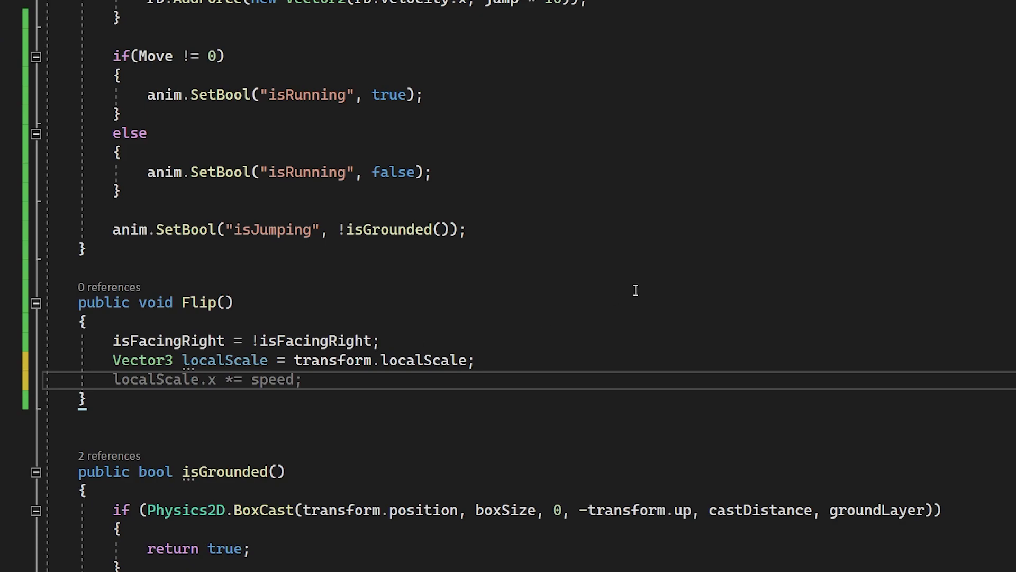
{"action": "type", "text": "localScale.x"}
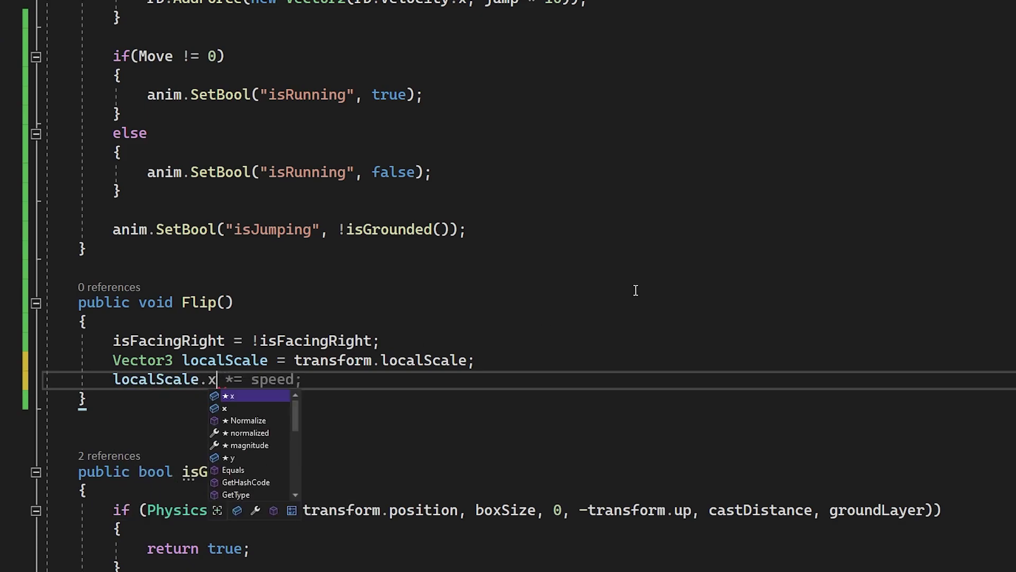
{"action": "type", "text": " *= -"}
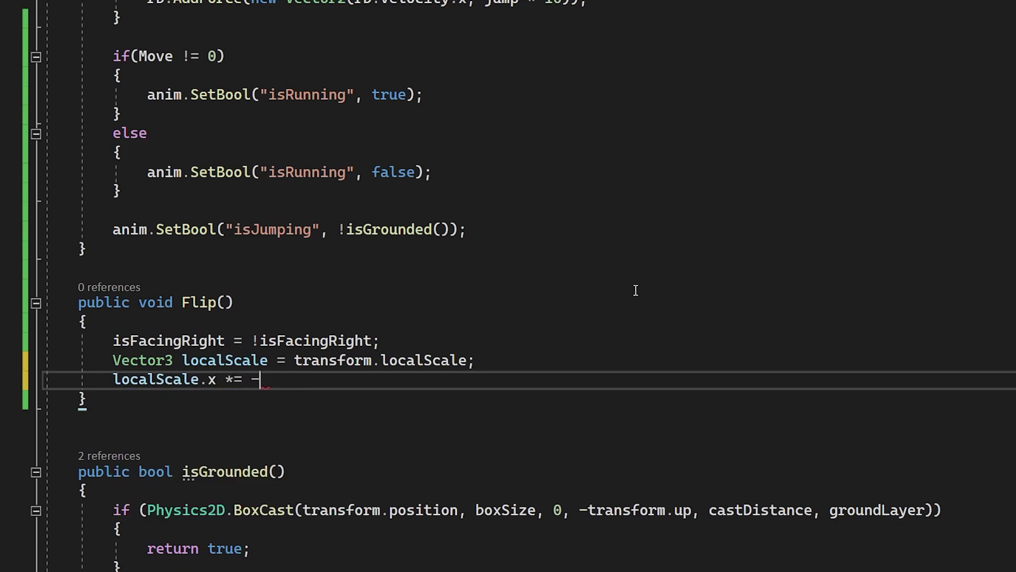
{"action": "type", "text": "1f;"}
{"action": "key", "text": "Return"}
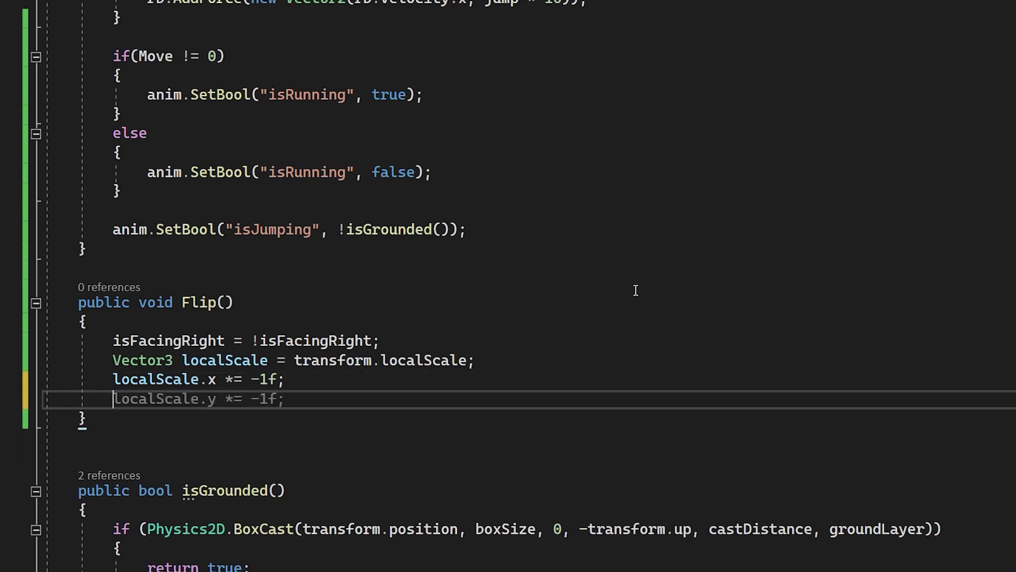
{"action": "type", "text": "transform.loc"}
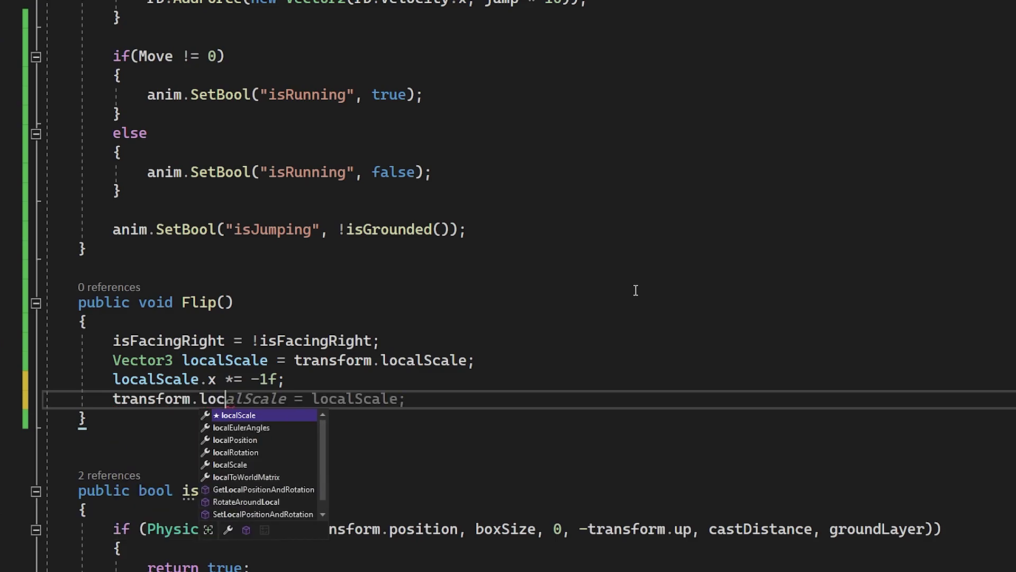
{"action": "key", "text": "Tab"}
{"action": "type", "text": "= lo"}
{"action": "key", "text": "Tab"}
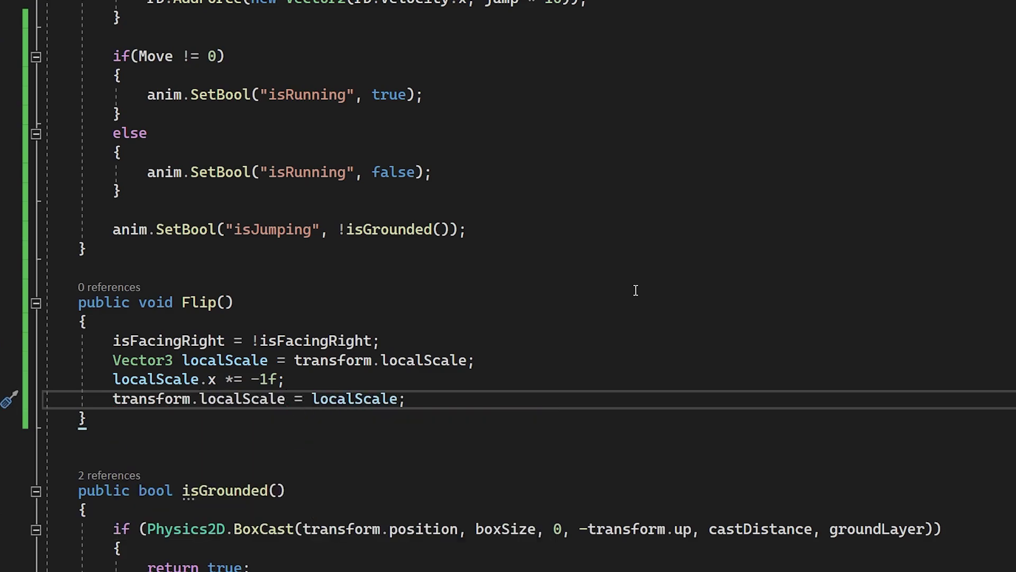
- Below the isJumping line in Update, add if(!isFacingRight && Move > 0) calling Flip();
{"action": "scroll", "coordinate": [558, 334], "scroll_direction": "up", "scroll_amount": 5}
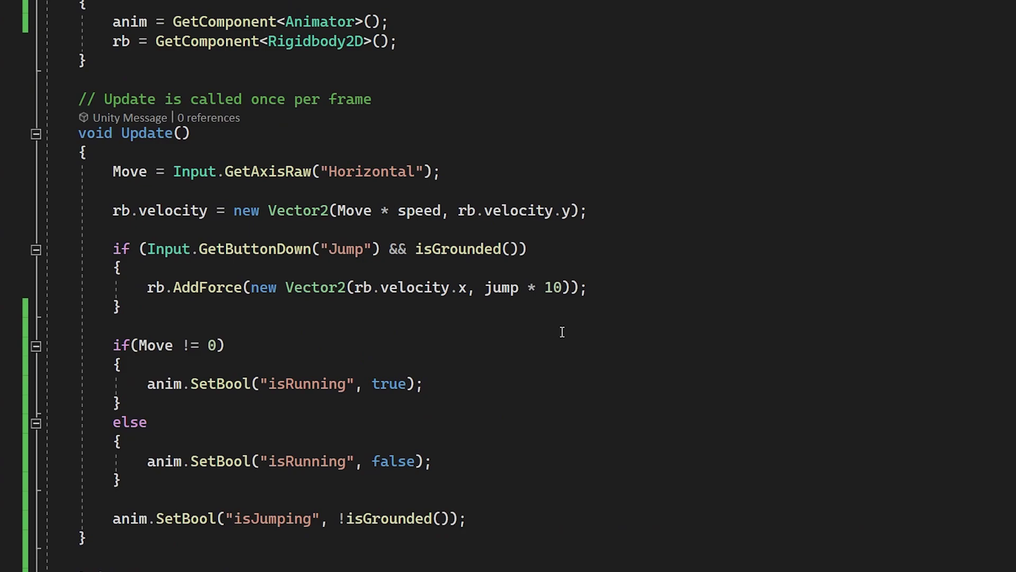
{"action": "scroll", "coordinate": [569, 341], "scroll_direction": "down", "scroll_amount": 4}
{"action": "left_click", "coordinate": [574, 344]}
{"action": "key", "text": "Return"}
{"action": "key", "text": "Return"}
{"action": "type", "text": "if(!is"}
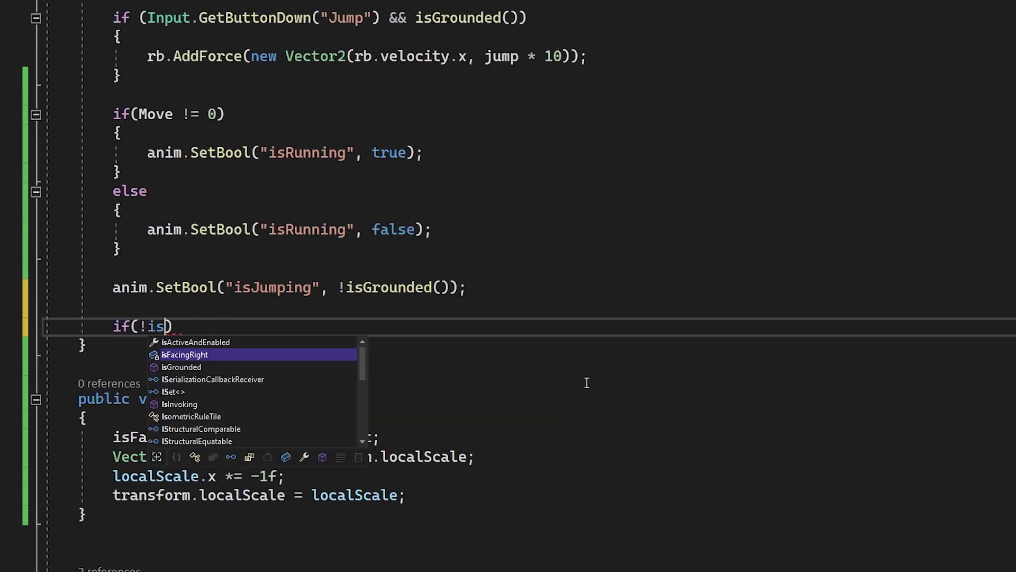
{"action": "key", "text": "Tab"}
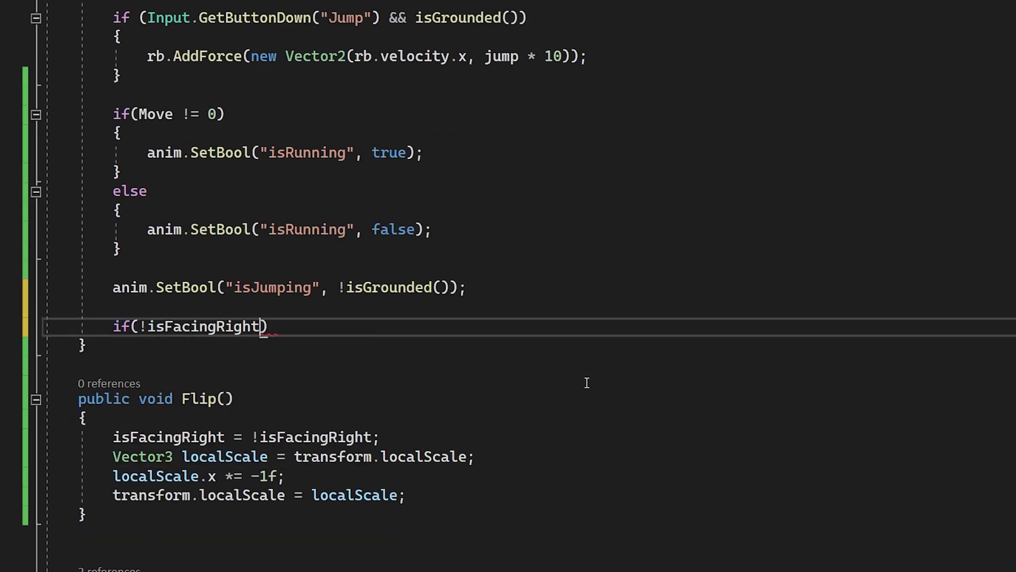
{"action": "type", "text": "&& move"}
{"action": "key", "text": "Tab"}
{"action": "type", "text": "> "}
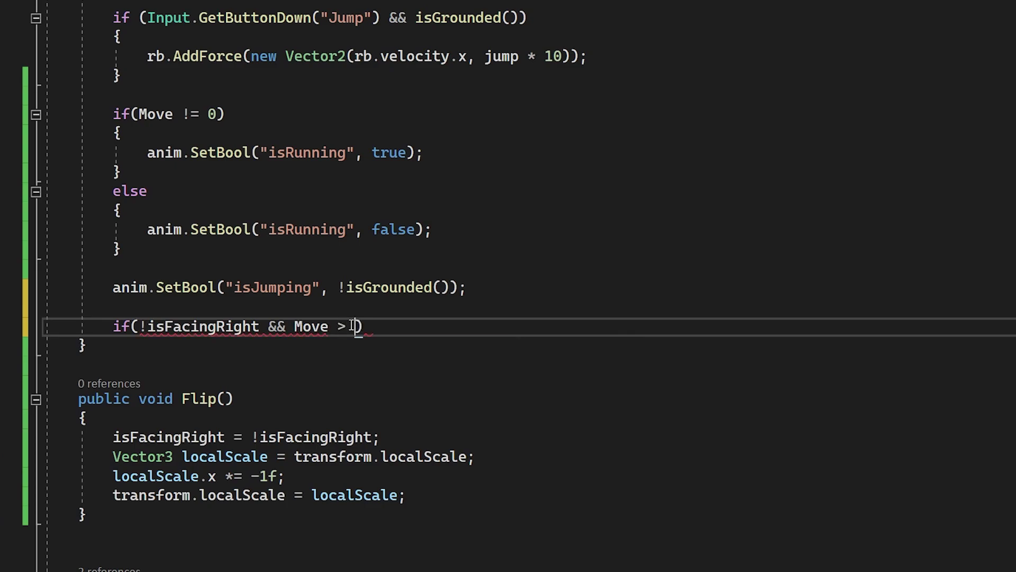
{"action": "type", "text": "0"}
{"action": "key", "text": "Return"}
{"action": "type", "text": "{"}
{"action": "key", "text": "Return"}
{"action": "type", "text": "Flip();"}
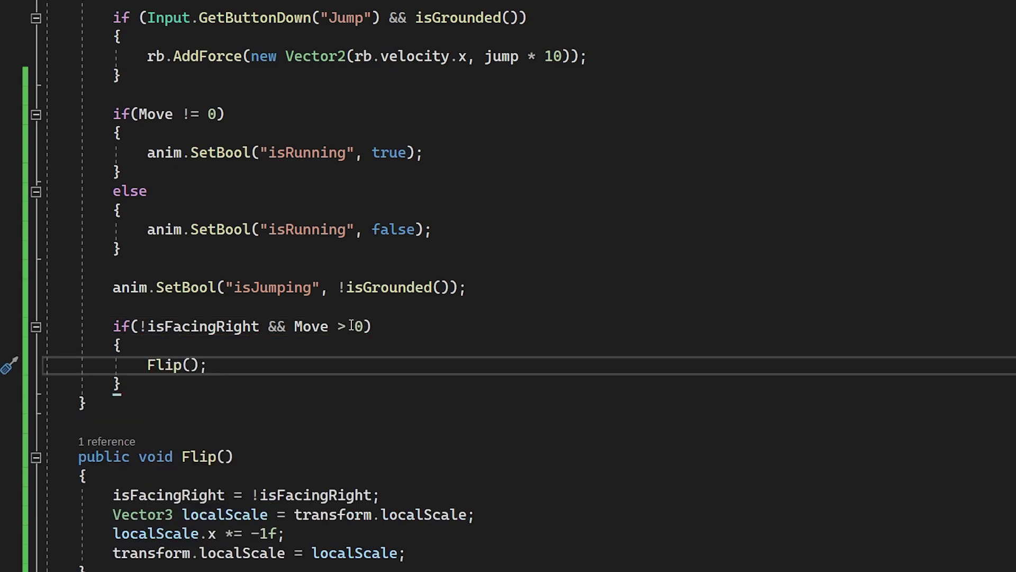
- Add else if(isFacingRight && Move < 0) with a block that also calls Flip
{"action": "key", "text": "Down"}
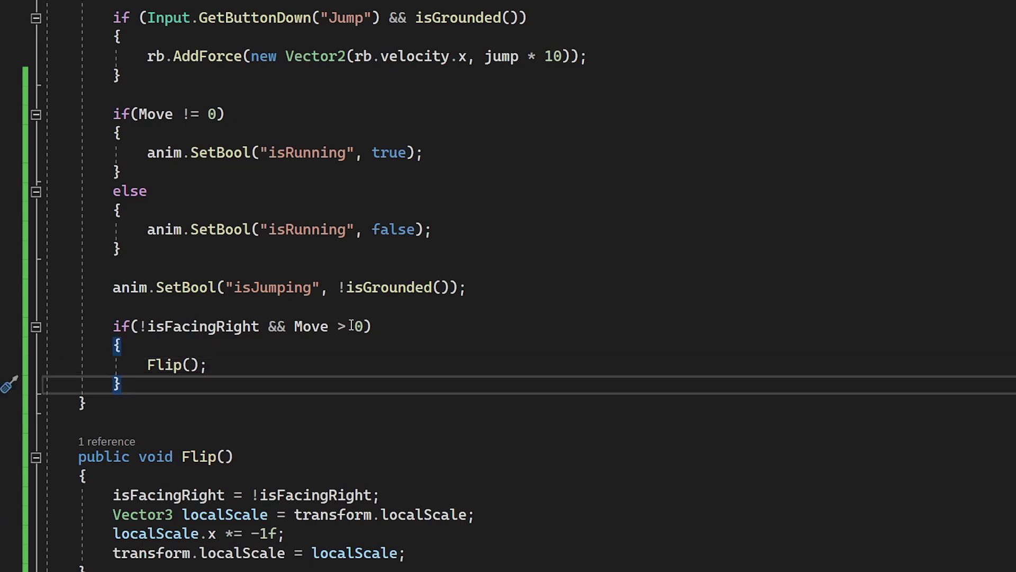
{"action": "type", "text": "else if(isFacingRight"}
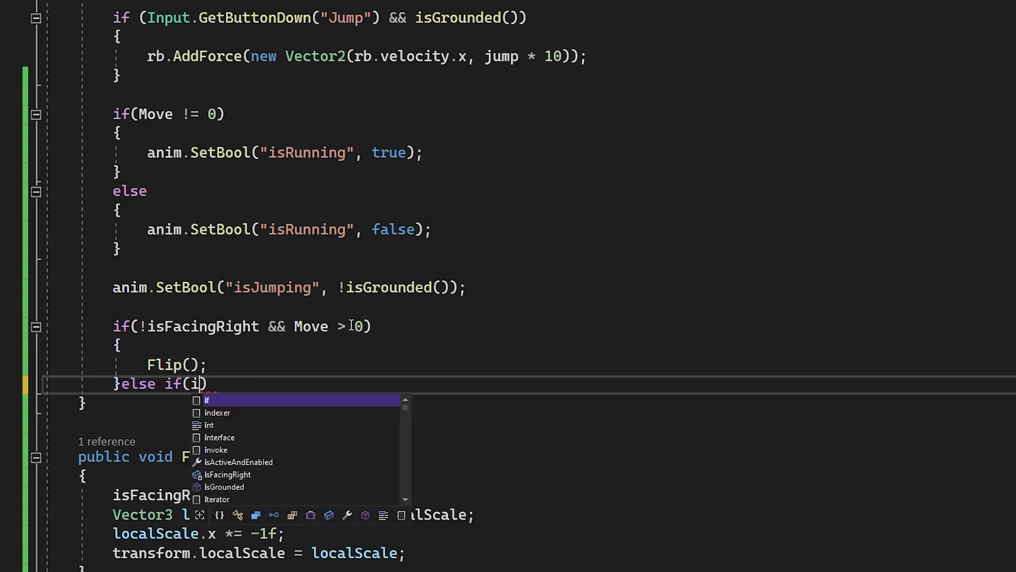
{"action": "type", "text": " && Move < 0"}
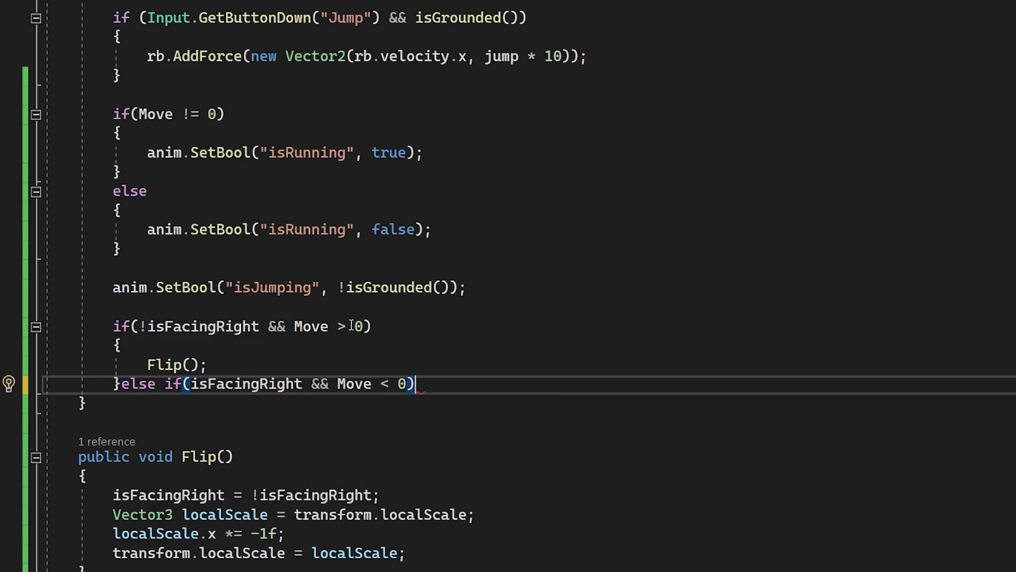
{"action": "key", "text": "Return"}
{"action": "type", "text": "{"}
- Set isFacingRight = true; at the top of Start
{"action": "key", "text": "Return"}
{"action": "type", "text": "flip"}
{"action": "scroll", "coordinate": [655, 272], "scroll_direction": "up", "scroll_amount": 7}
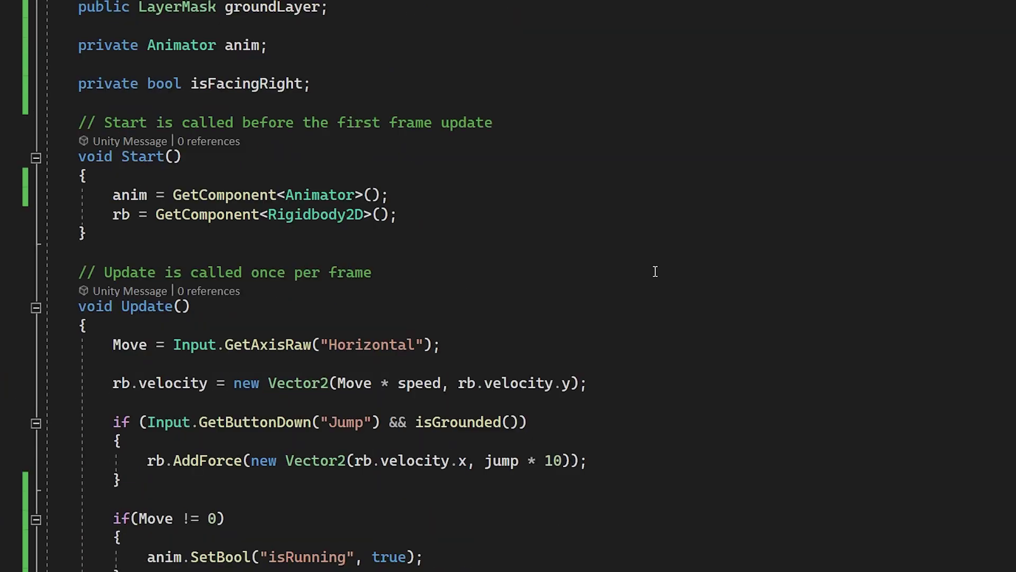
{"action": "left_click", "coordinate": [518, 172]}
{"action": "key", "text": "Return"}
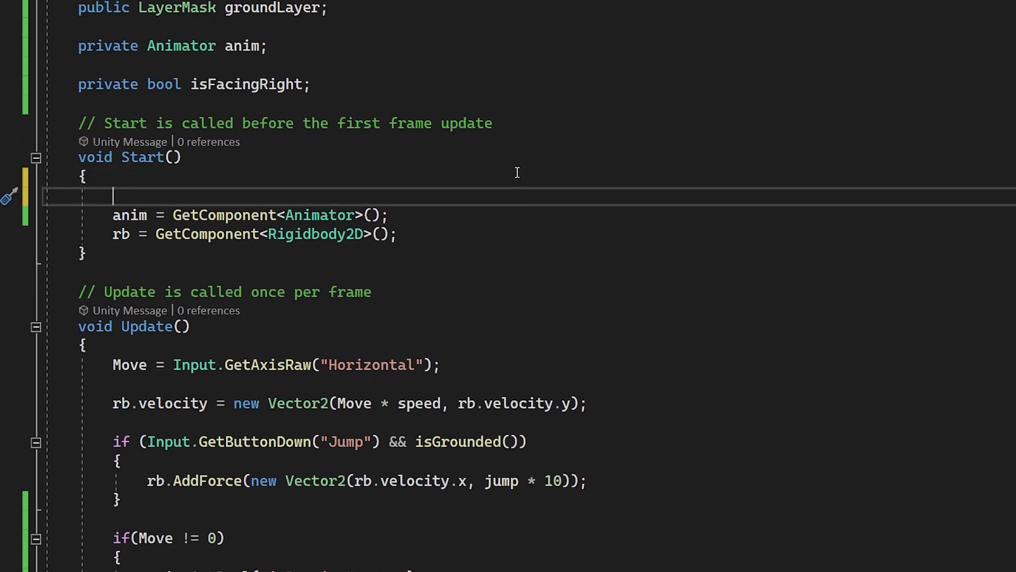
{"action": "type", "text": "isFacingRight = t"}
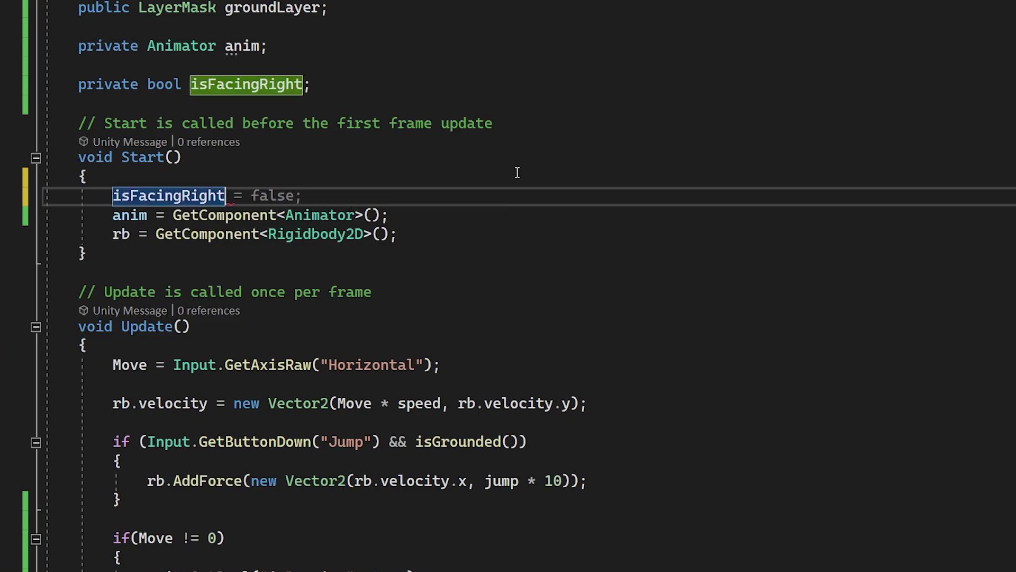
{"action": "type", "text": "rue;"}
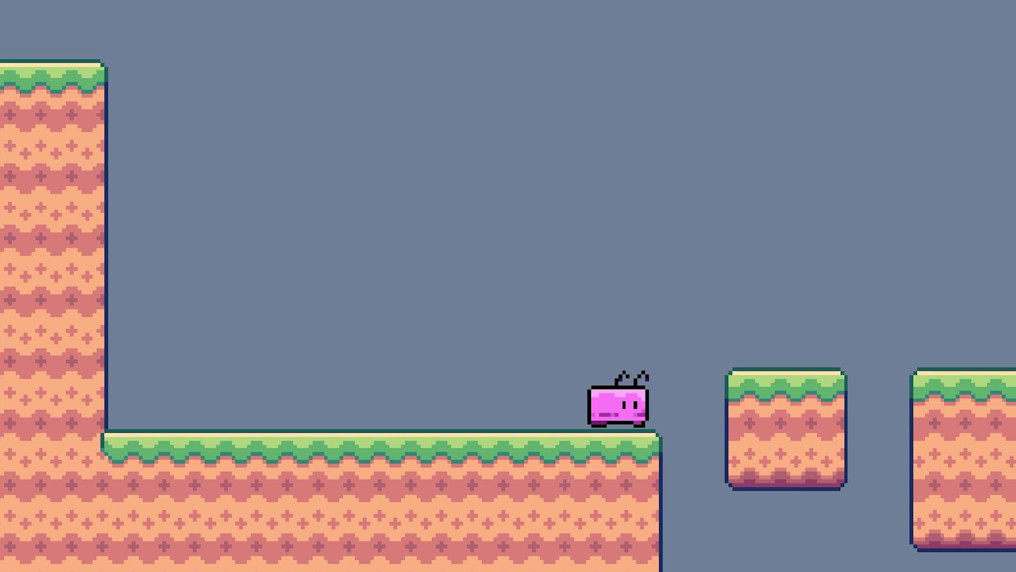
- Run left, jump, run right, jump, then reverse left mid-air, watching the sprite flip each time
{"action": "key", "text": "Left"}
{"action": "key", "text": "space"}
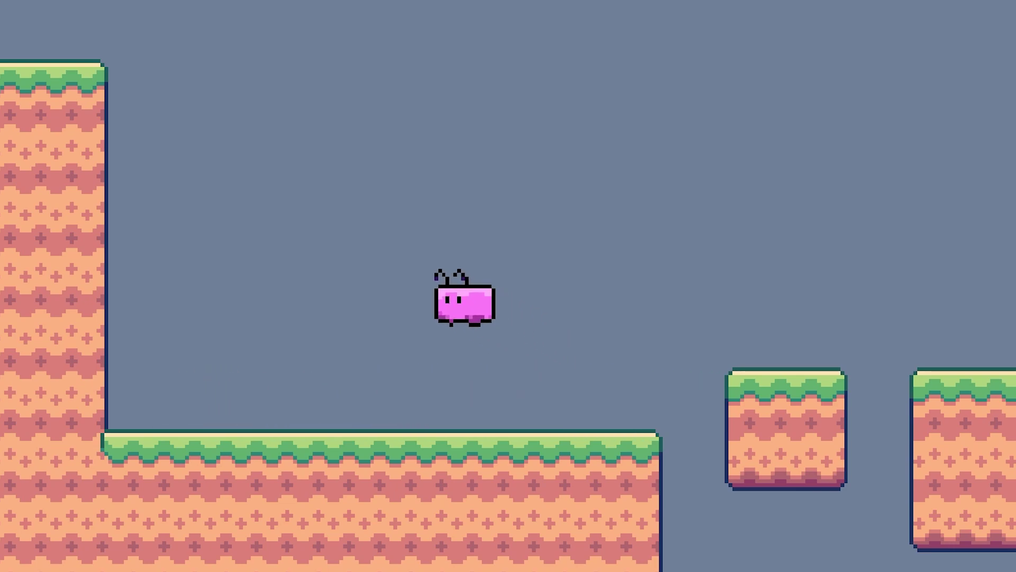
{"action": "key", "text": "Right"}
{"action": "key", "text": "Right"}
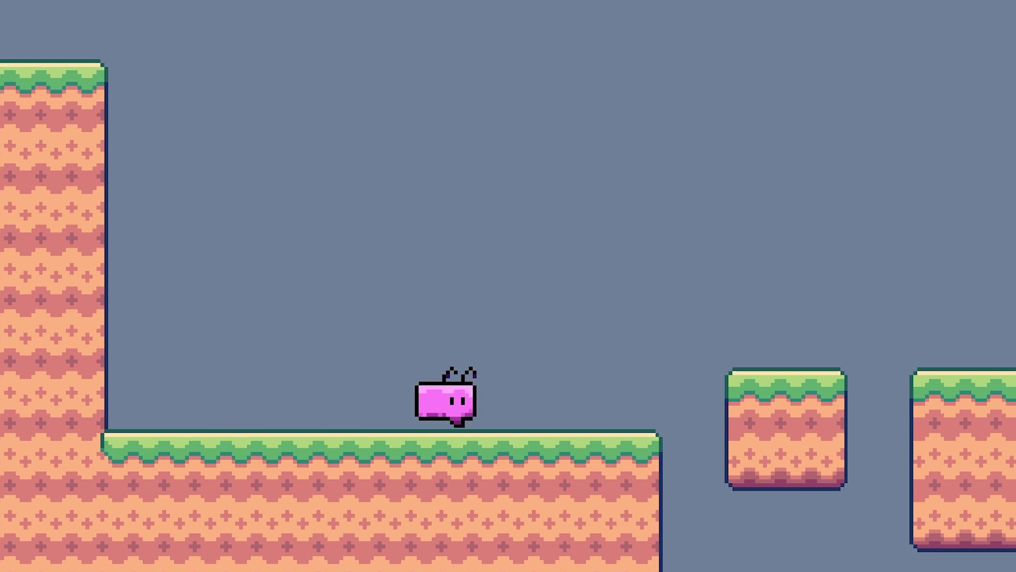
{"action": "key", "text": "space"}
{"action": "key", "text": "Left"}
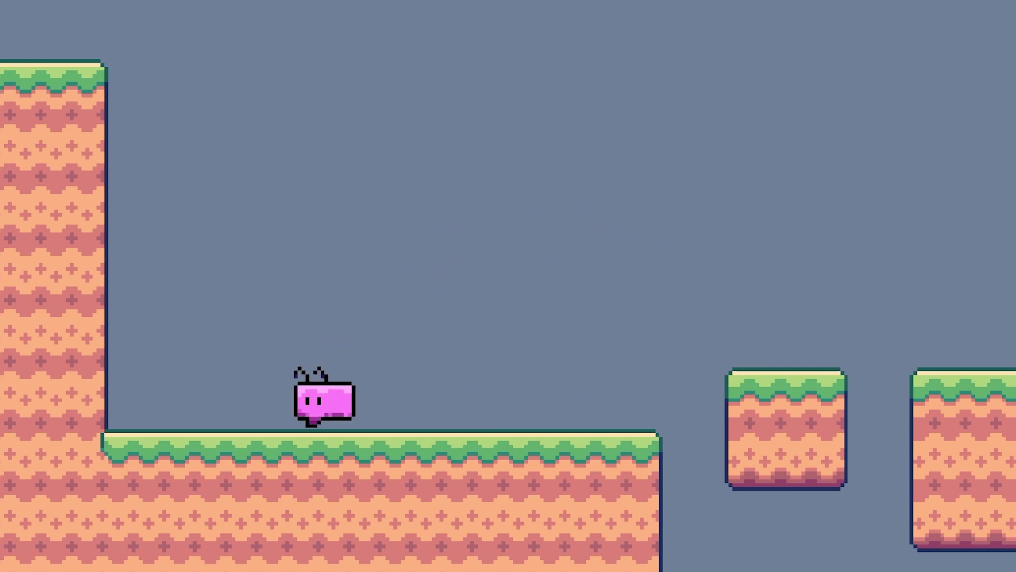